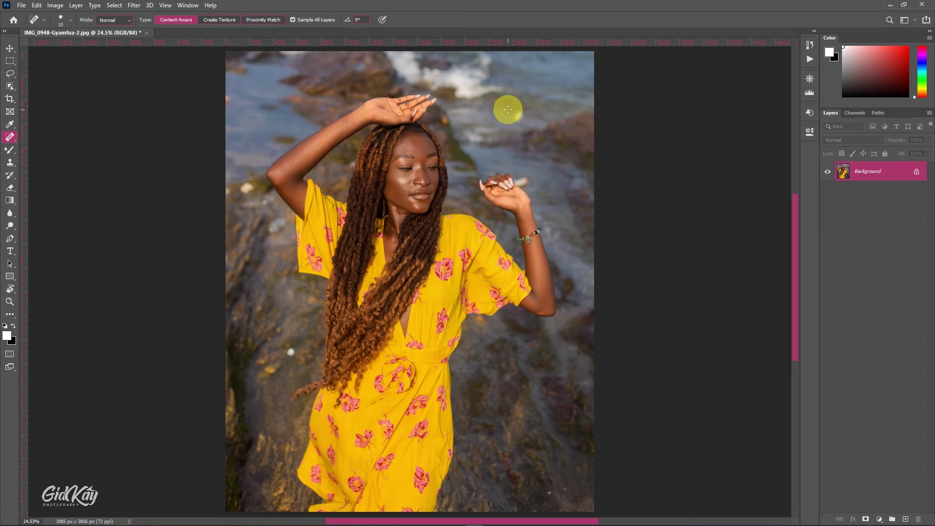
Duplicate the Background image onto a new layer and run the Remove Blemishes action to add a retouching layer above it
{"action": "left_click", "coordinate": [810, 59]}
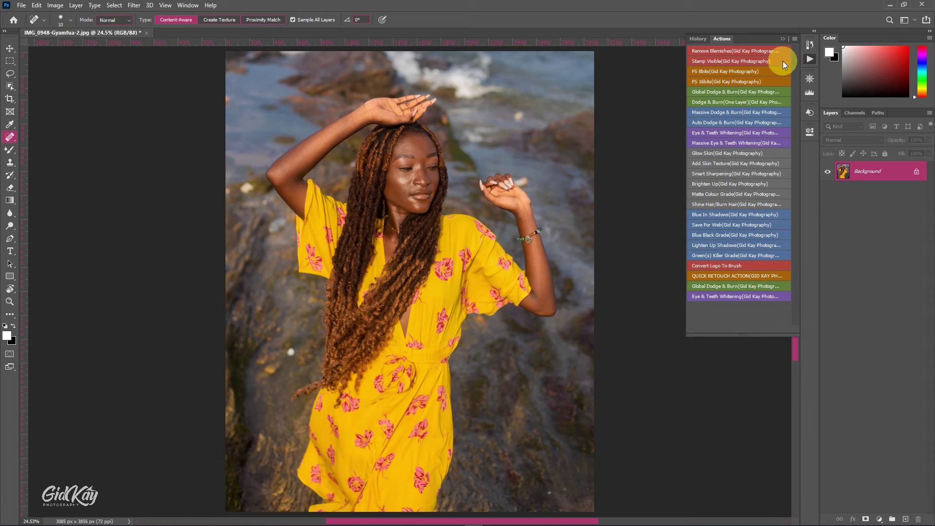
{"action": "left_click", "coordinate": [746, 71]}
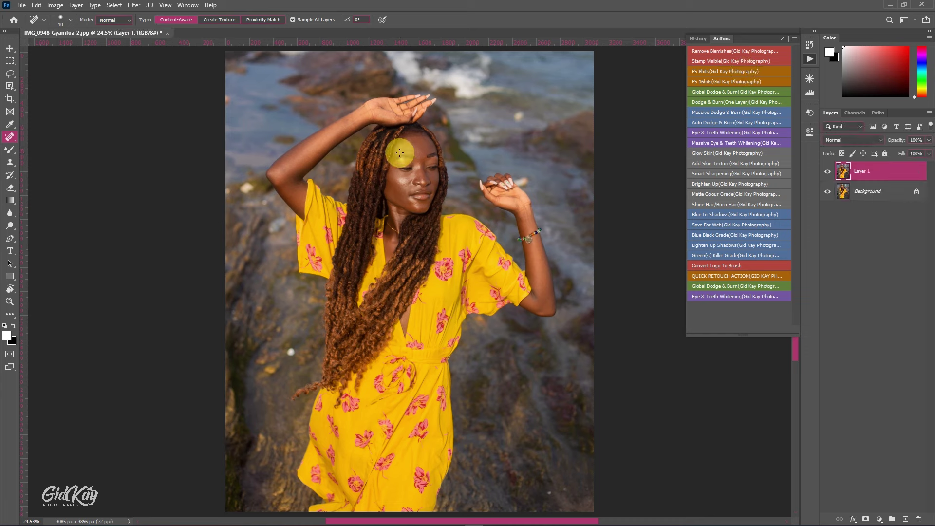
{"action": "scroll", "coordinate": [421, 167], "scroll_direction": "up", "scroll_amount": 3}
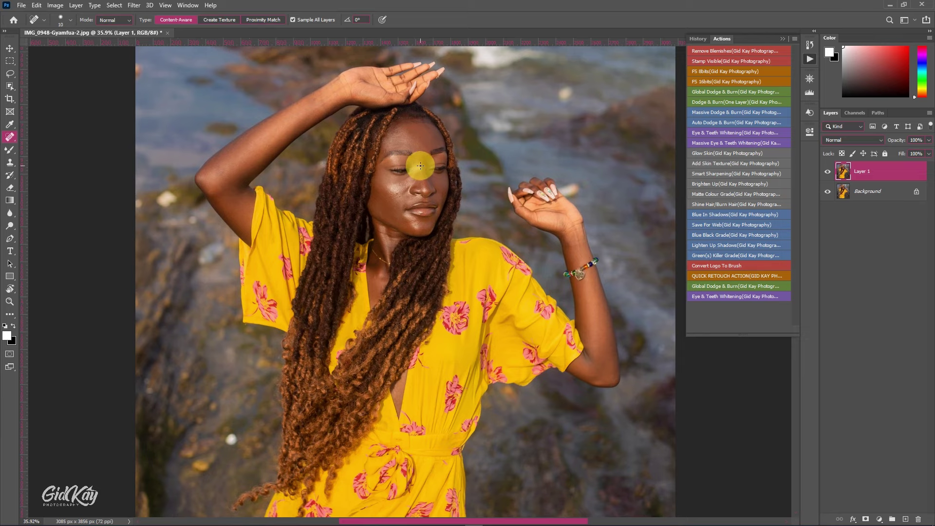
{"action": "scroll", "coordinate": [414, 166], "scroll_direction": "up", "scroll_amount": 5}
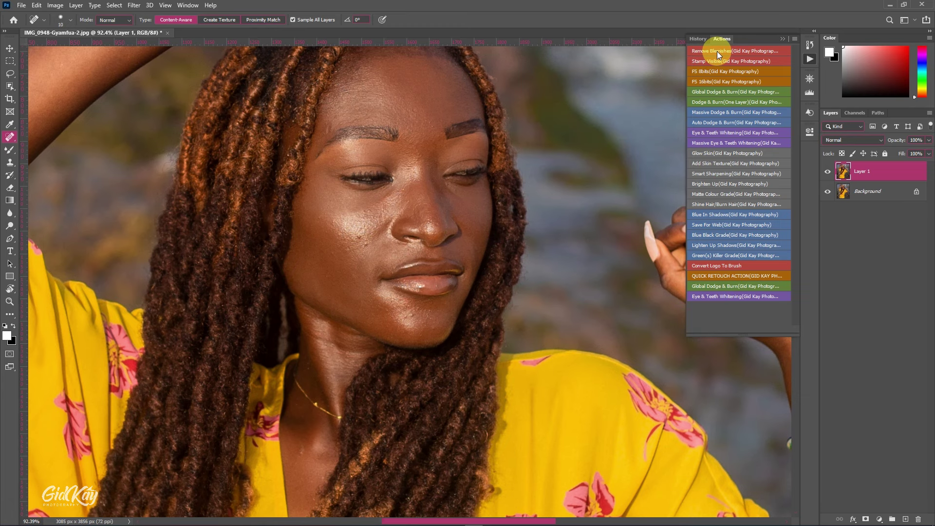
{"action": "scroll", "coordinate": [595, 142], "scroll_direction": "up", "scroll_amount": 1}
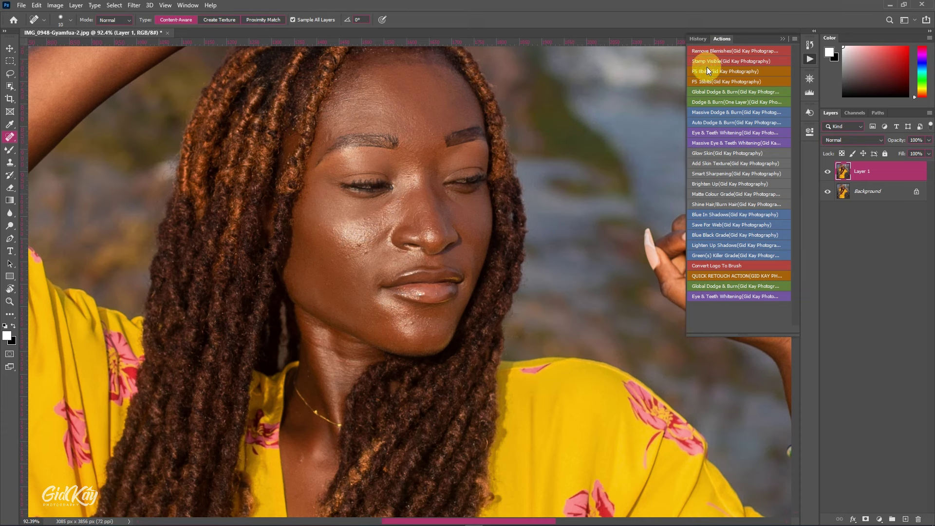
{"action": "left_click", "coordinate": [716, 51]}
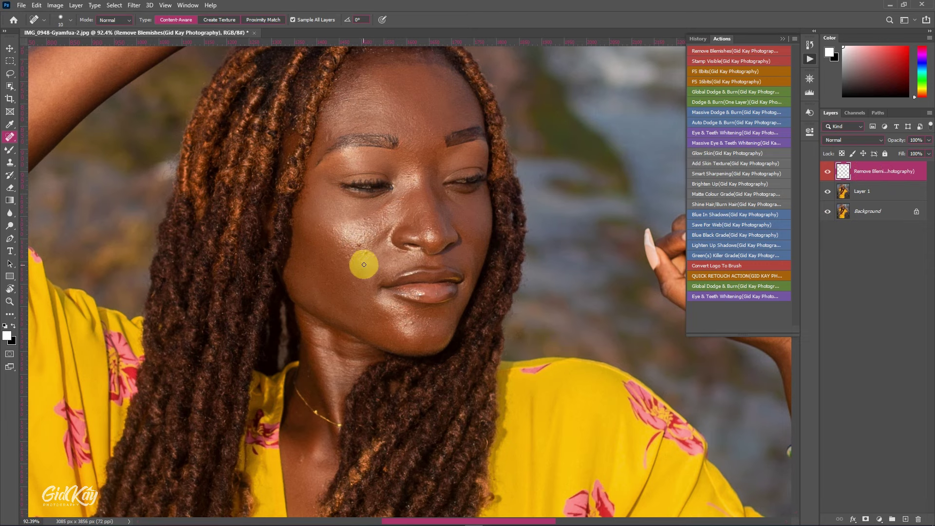
Heal the blemish on the woman's cheek on the Remove Blemishes layer using a size 10 content-aware Spot Healing Brush
{"action": "scroll", "coordinate": [362, 272], "scroll_direction": "up", "scroll_amount": 3}
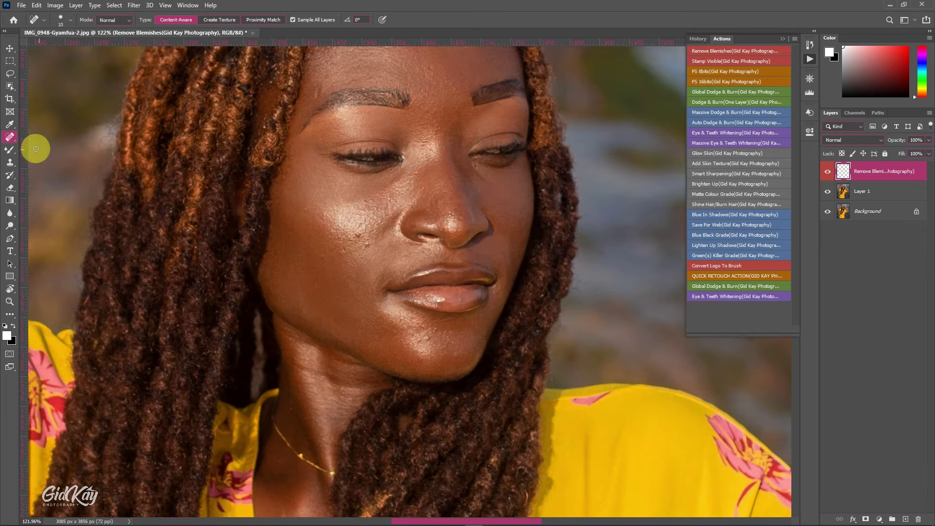
{"action": "right_click", "coordinate": [8, 135]}
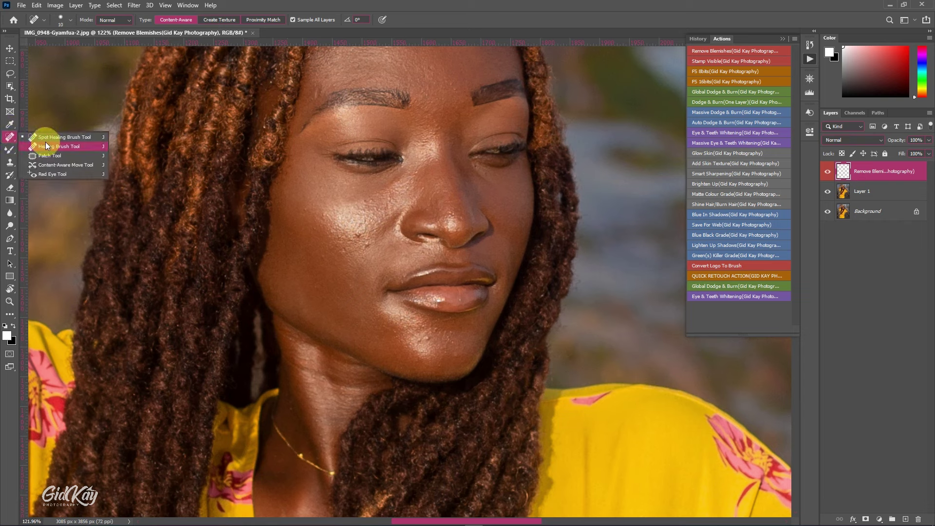
{"action": "left_click", "coordinate": [418, 4]}
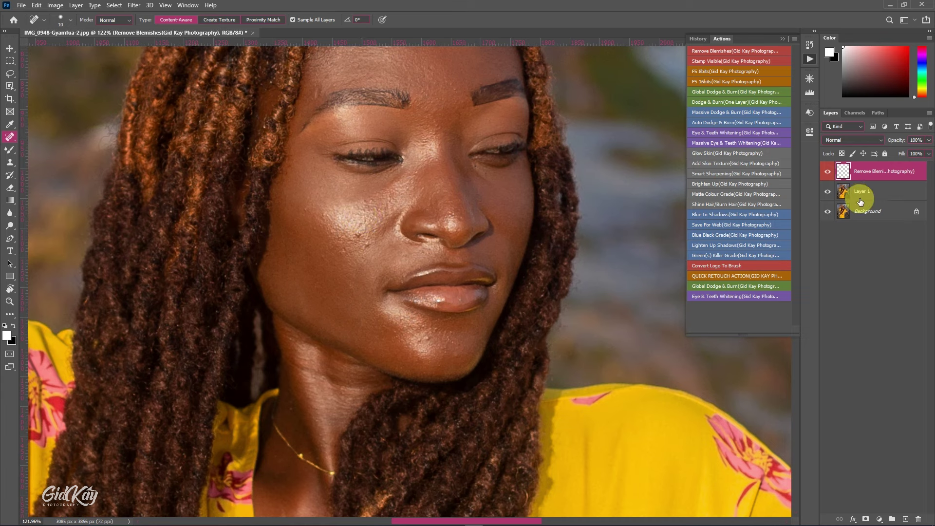
{"action": "scroll", "coordinate": [410, 197], "scroll_direction": "up", "scroll_amount": 4}
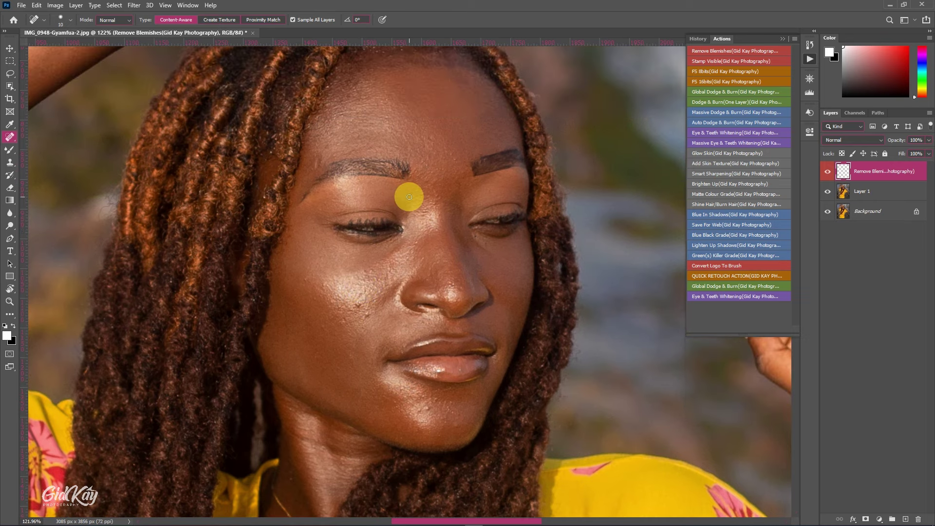
{"action": "scroll", "coordinate": [387, 223], "scroll_direction": "down", "scroll_amount": 2}
{"action": "scroll", "coordinate": [358, 282], "scroll_direction": "down", "scroll_amount": 1}
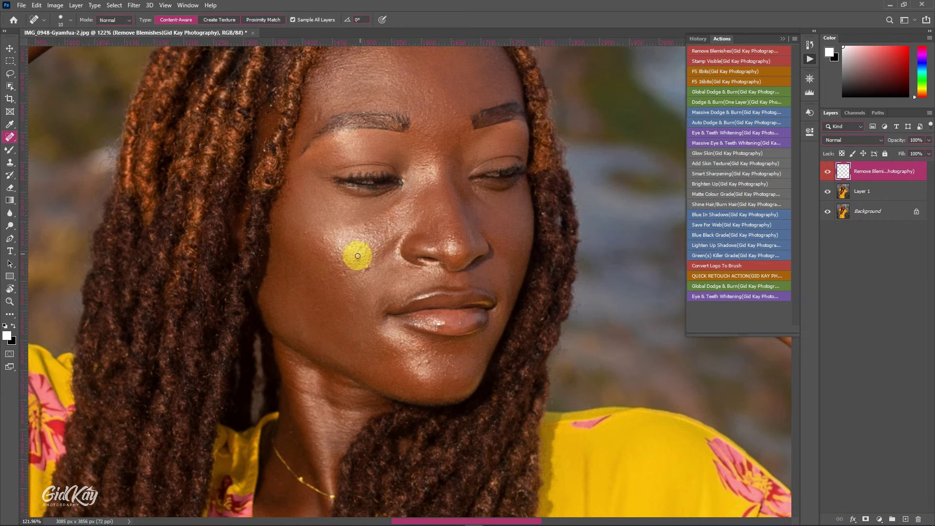
{"action": "scroll", "coordinate": [307, 278], "scroll_direction": "down", "scroll_amount": 3}
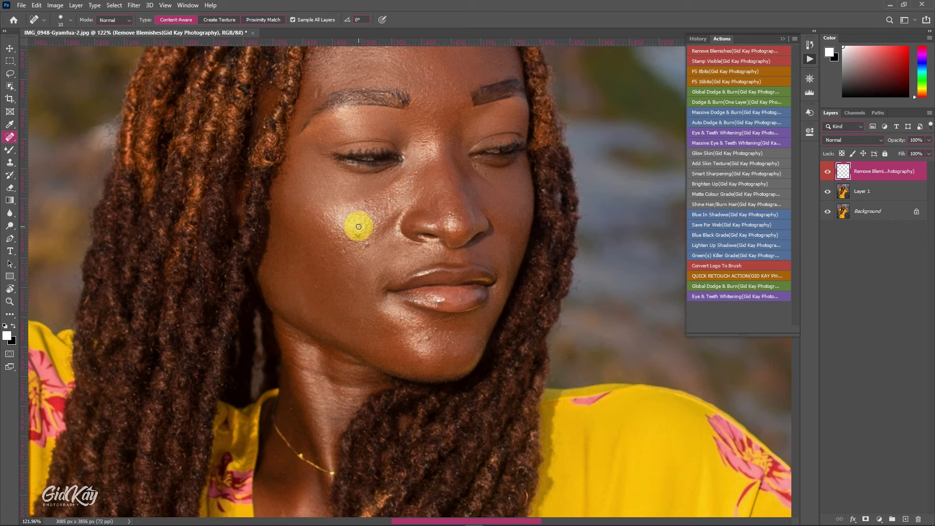
{"action": "key", "text": "bracketright"}
{"action": "key", "text": "bracketleft"}
{"action": "left_click", "coordinate": [366, 246]}
Heal the small bright spots and blemishes on the woman's chin with the Spot Healing Brush
{"action": "scroll", "coordinate": [385, 163], "scroll_direction": "up", "scroll_amount": 1}
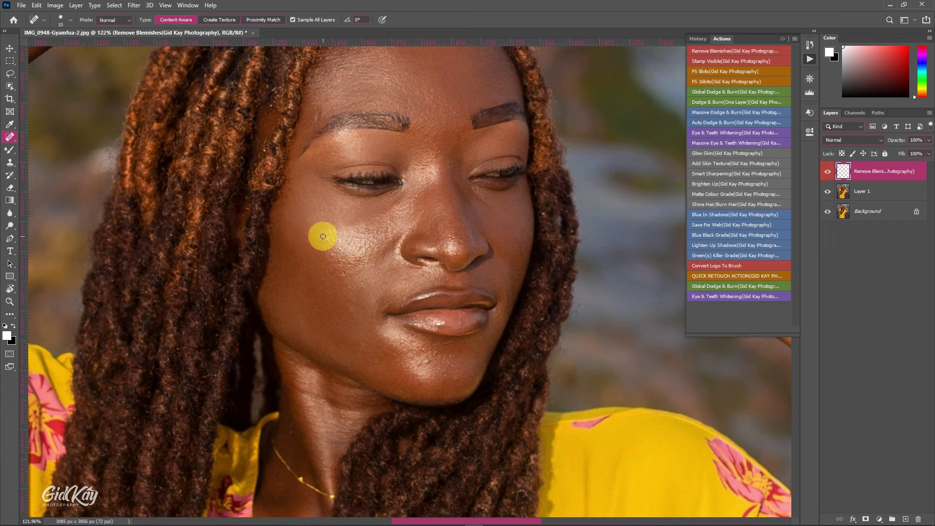
{"action": "scroll", "coordinate": [336, 249], "scroll_direction": "down", "scroll_amount": 2}
{"action": "left_click", "coordinate": [426, 306]}
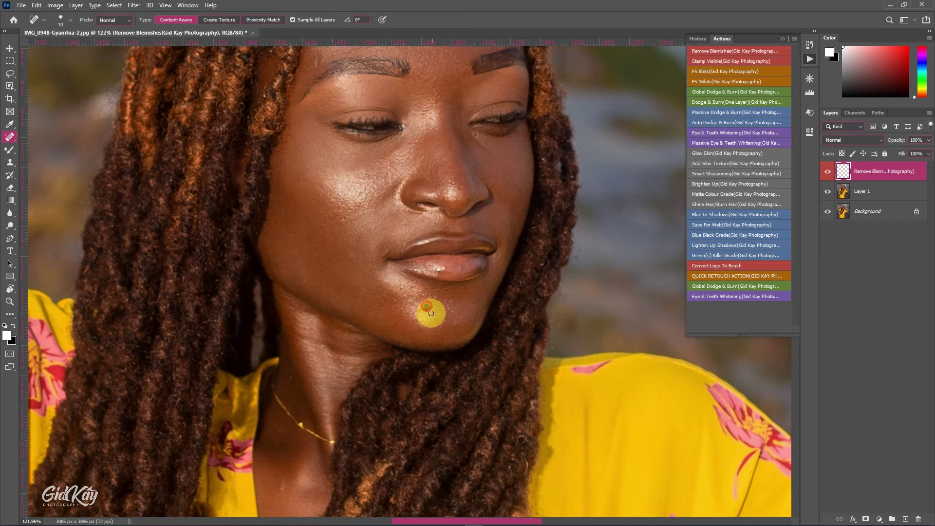
{"action": "left_click", "coordinate": [457, 324]}
{"action": "left_click", "coordinate": [428, 306]}
{"action": "left_click", "coordinate": [447, 314]}
{"action": "left_click", "coordinate": [420, 309]}
Heal the spots beside the nose bridge and above the outer end of the eyebrow with the Spot Healing Brush
{"action": "scroll", "coordinate": [418, 304], "scroll_direction": "up", "scroll_amount": 5}
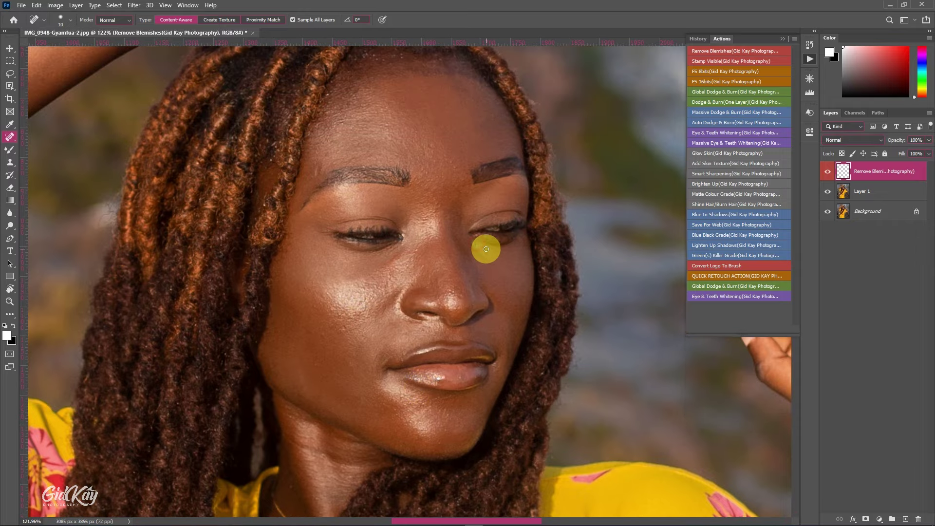
{"action": "left_click", "coordinate": [477, 245]}
{"action": "scroll", "coordinate": [468, 244], "scroll_direction": "up", "scroll_amount": 3}
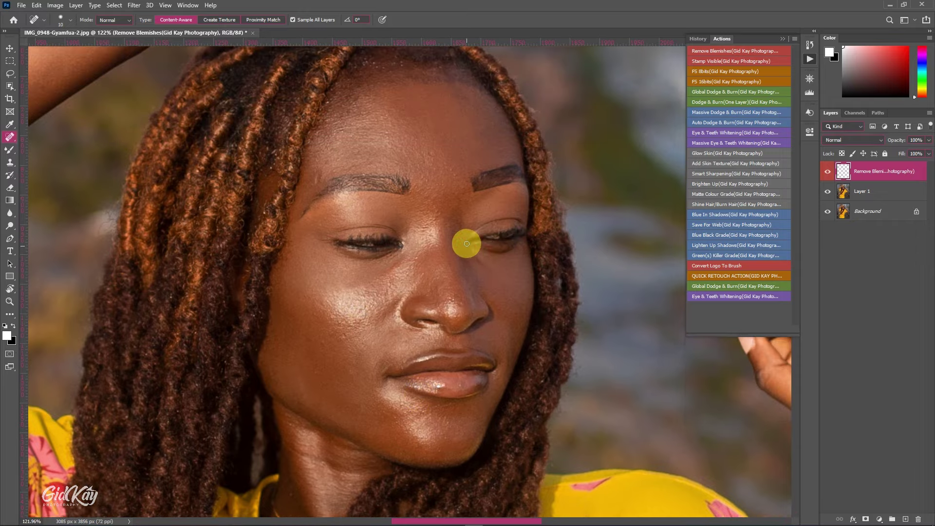
{"action": "key", "text": "bracketright"}
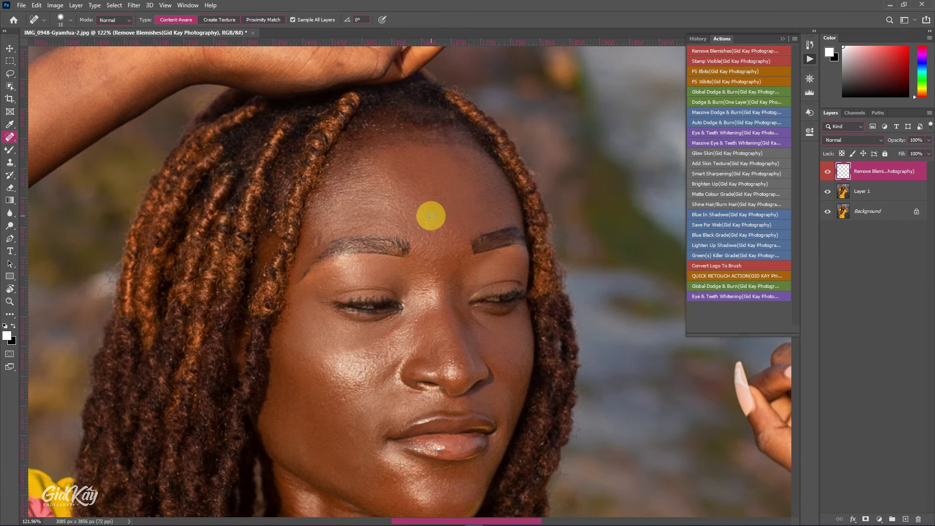
{"action": "scroll", "coordinate": [432, 218], "scroll_direction": "down", "scroll_amount": 2}
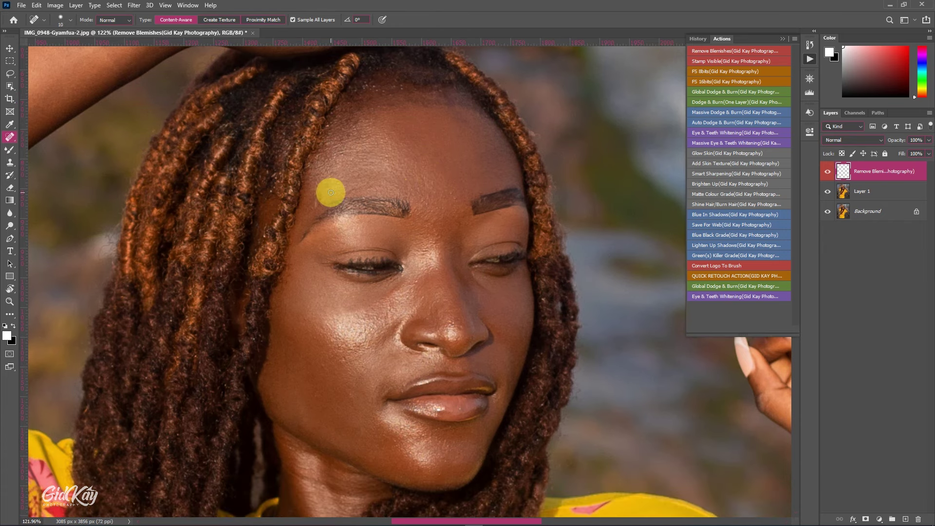
{"action": "left_click", "coordinate": [319, 201]}
Heal the blemish on the woman's chest below the necklace with the Spot Healing Brush
{"action": "scroll", "coordinate": [323, 182], "scroll_direction": "down", "scroll_amount": 7}
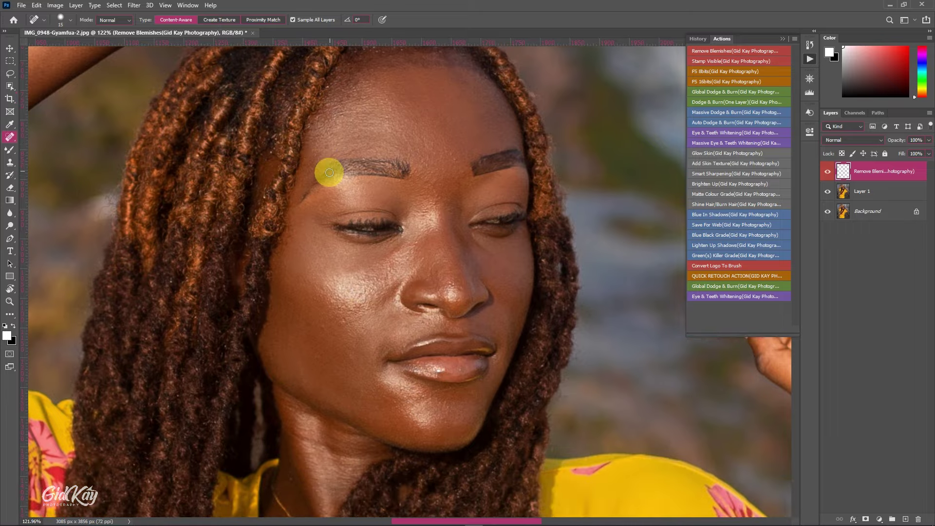
{"action": "scroll", "coordinate": [367, 241], "scroll_direction": "down", "scroll_amount": 7}
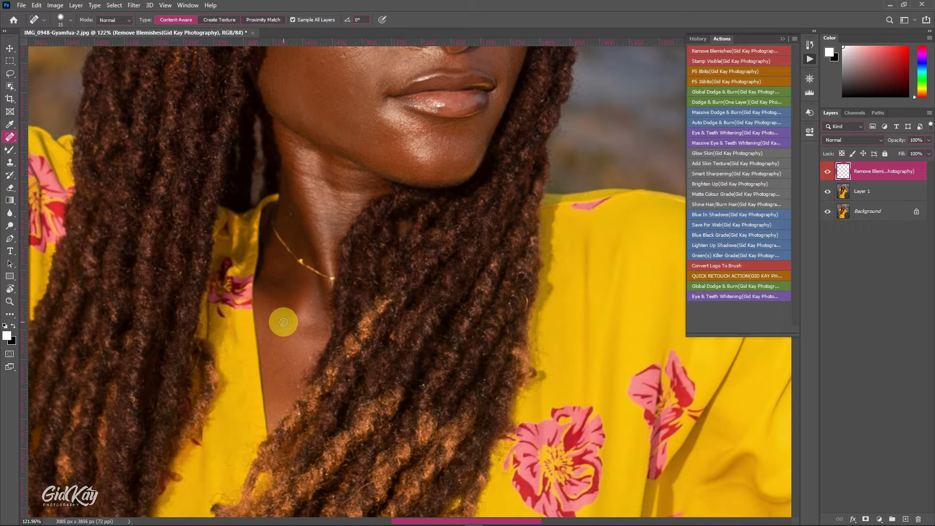
{"action": "left_click", "coordinate": [283, 317]}
{"action": "key", "text": "bracketleft"}
{"action": "scroll", "coordinate": [292, 224], "scroll_direction": "down", "scroll_amount": 5}
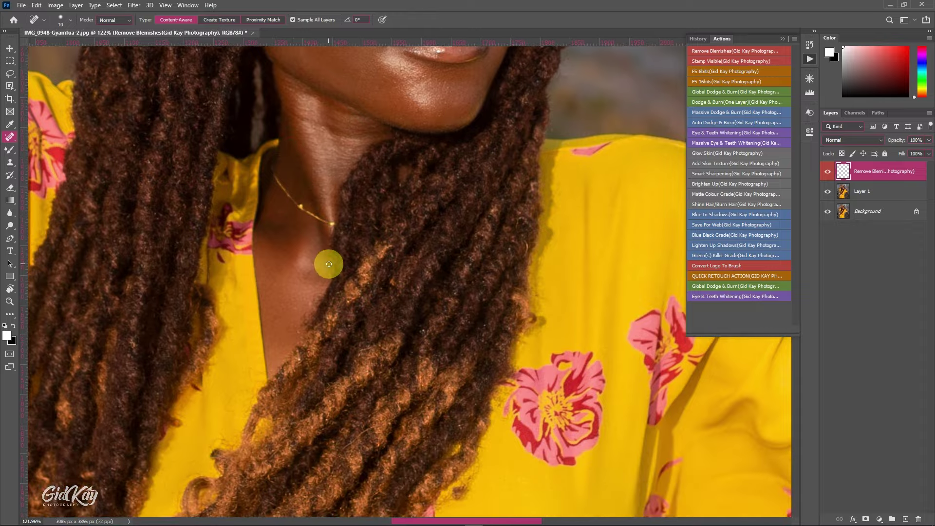
{"action": "scroll", "coordinate": [404, 343], "scroll_direction": "down", "scroll_amount": 5}
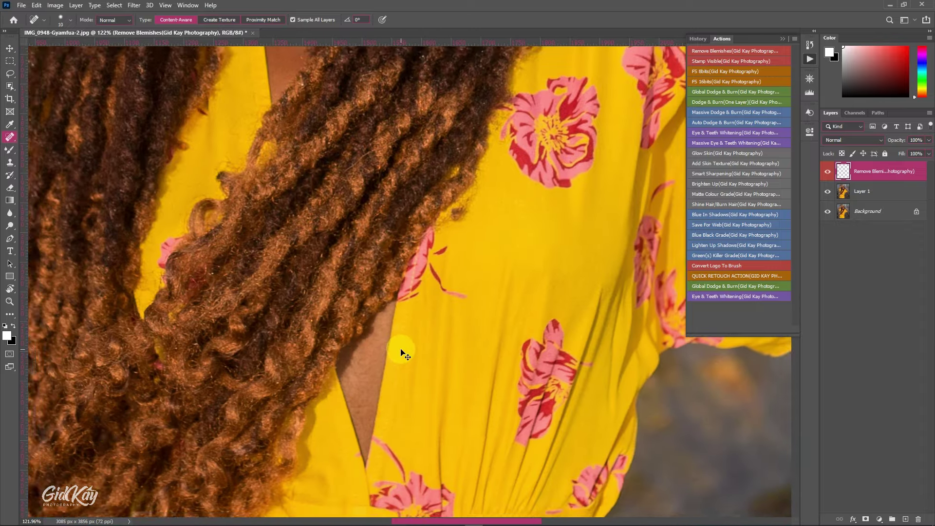
Remove the distracting bright spots from the water and rocks in the background using a size 100 Spot Healing Brush
{"action": "key", "text": "ctrl+0"}
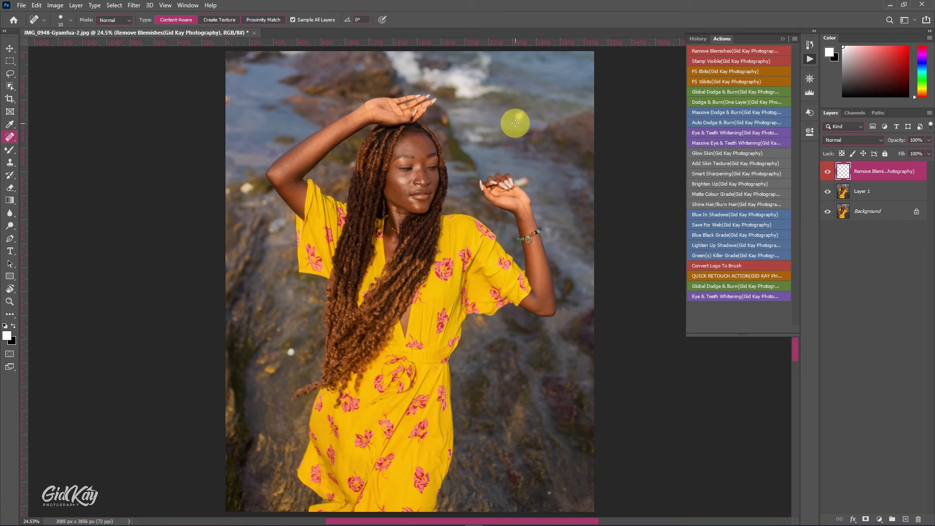
{"action": "key", "text": "bracketright"}
{"action": "key", "text": "bracketright"}
{"action": "key", "text": "bracketright"}
{"action": "key", "text": "bracketright"}
{"action": "key", "text": "bracketright"}
{"action": "key", "text": "bracketright"}
{"action": "left_click", "coordinate": [519, 114]}
{"action": "left_click", "coordinate": [521, 110]}
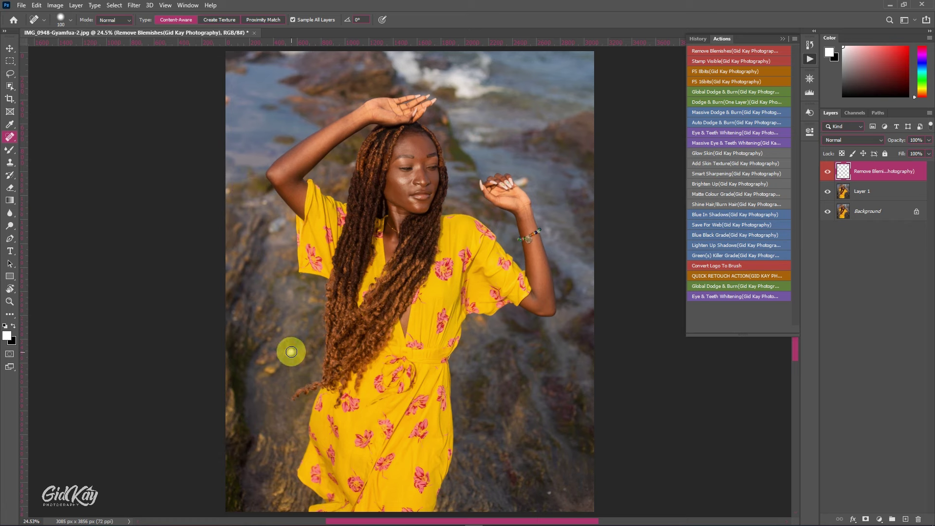
{"action": "left_click", "coordinate": [292, 351]}
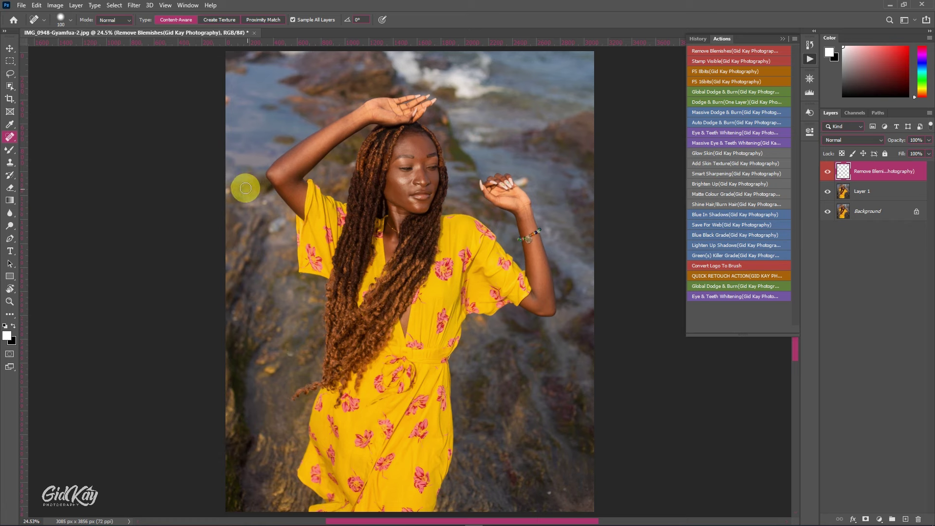
{"action": "left_click", "coordinate": [225, 99]}
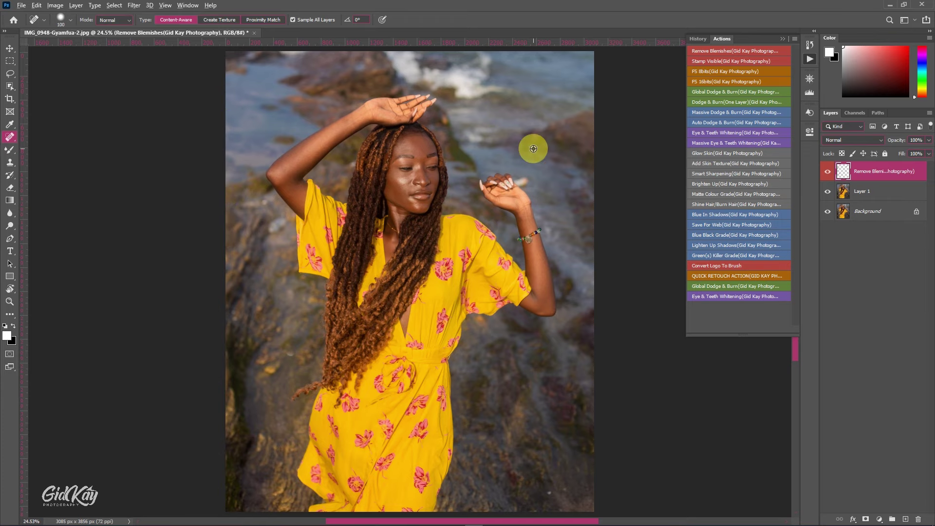
Paint out the white object sticking out behind the woman's raised hand with the Spot Healing Brush
{"action": "scroll", "coordinate": [533, 187], "scroll_direction": "up", "scroll_amount": 5}
{"action": "scroll", "coordinate": [524, 186], "scroll_direction": "up", "scroll_amount": 2}
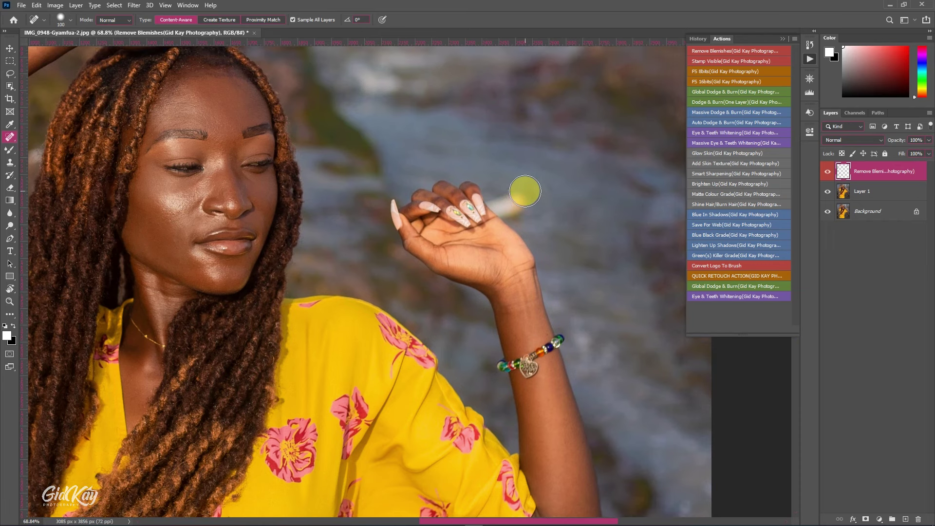
{"action": "key", "text": "bracketleft"}
{"action": "key", "text": "bracketleft"}
{"action": "key", "text": "bracketleft"}
{"action": "key", "text": "bracketright"}
{"action": "mouse_move", "coordinate": [515, 194]}
{"action": "left_mouse_down"}
{"action": "mouse_move", "coordinate": [524, 212]}
{"action": "mouse_move", "coordinate": [501, 193]}
{"action": "mouse_move", "coordinate": [499, 206]}
{"action": "left_mouse_up"}
Clean up the leftover bright fringe along the edge of the raised hand with a smaller Spot Healing Brush, down to size 9
{"action": "key", "text": "bracketleft"}
{"action": "key", "text": "bracketleft"}
{"action": "key", "text": "bracketleft"}
{"action": "key", "text": "bracketleft"}
{"action": "key", "text": "bracketleft"}
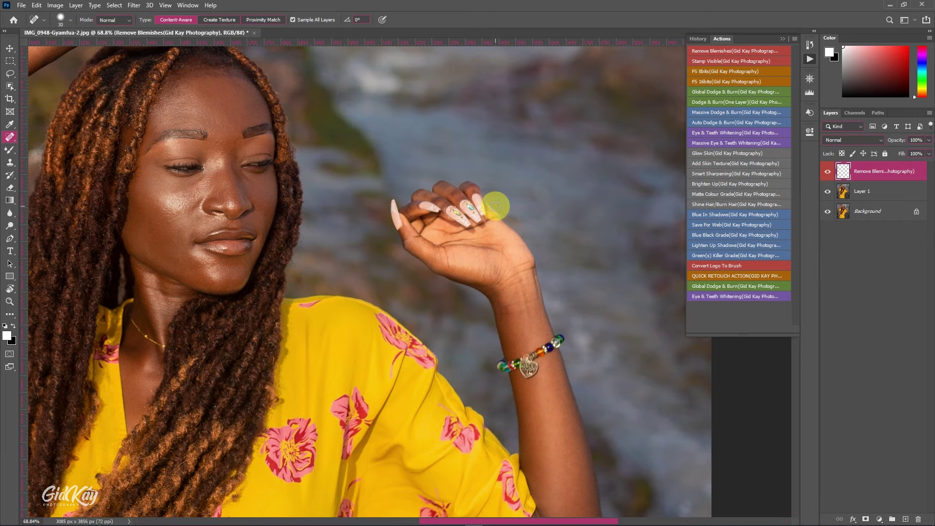
{"action": "scroll", "coordinate": [501, 208], "scroll_direction": "up", "scroll_amount": 5}
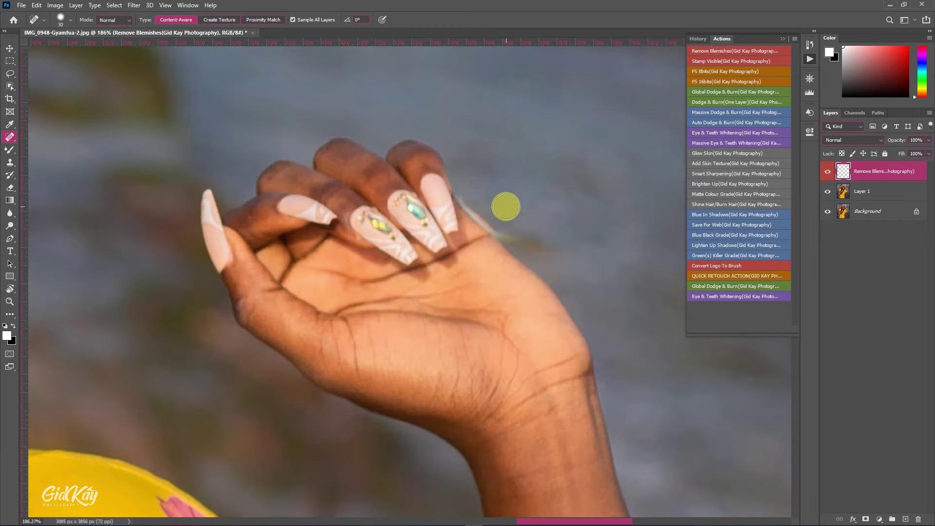
{"action": "key", "text": "bracketleft"}
{"action": "key", "text": "bracketleft"}
{"action": "key", "text": "bracketleft"}
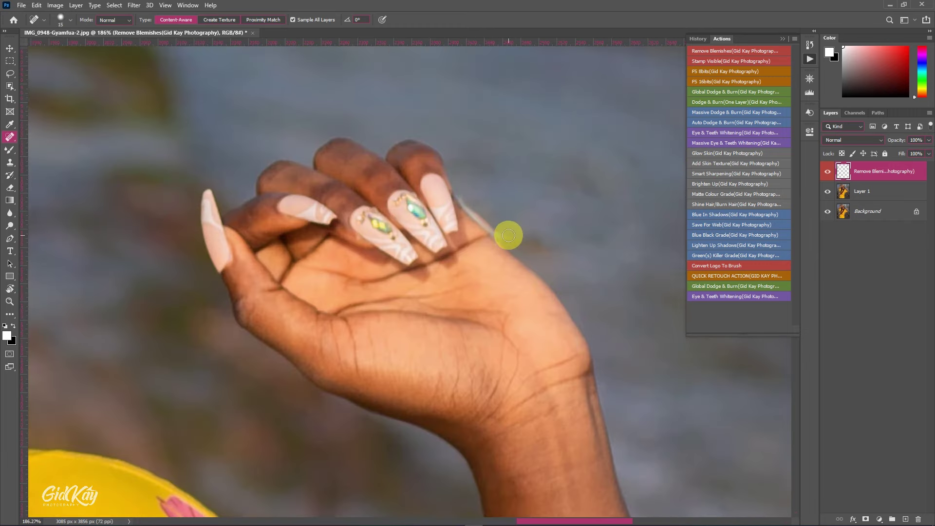
{"action": "left_click_drag", "start_coordinate": [507, 235], "coordinate": [461, 192]}
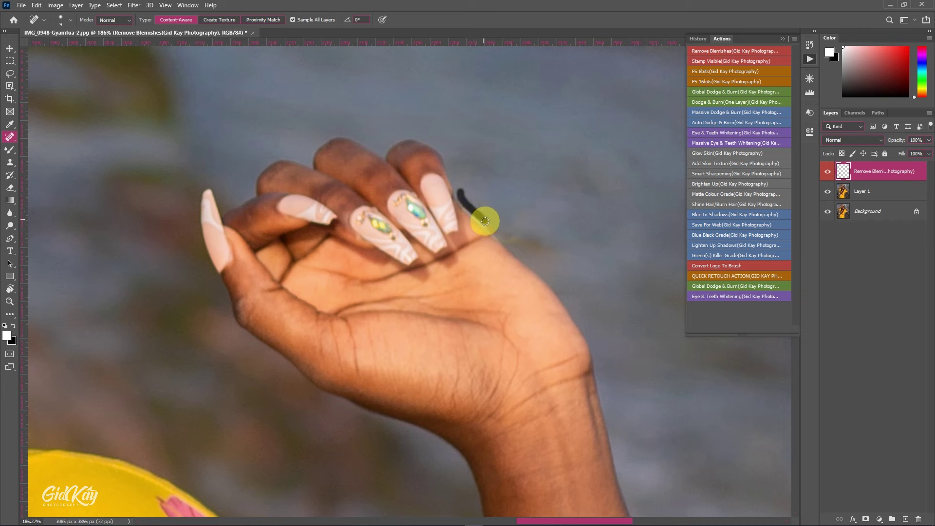
{"action": "mouse_move", "coordinate": [486, 221]}
{"action": "left_mouse_down"}
{"action": "mouse_move", "coordinate": [467, 206]}
{"action": "mouse_move", "coordinate": [476, 216]}
{"action": "left_mouse_up"}
{"action": "key", "text": "ctrl+0"}
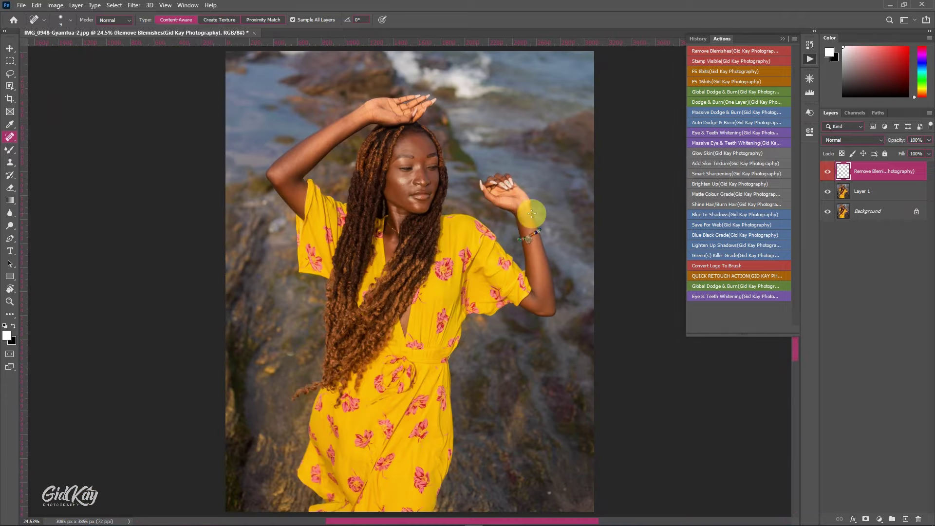
{"action": "scroll", "coordinate": [390, 196], "scroll_direction": "up", "scroll_amount": 4}
{"action": "scroll", "coordinate": [319, 150], "scroll_direction": "up", "scroll_amount": 2}
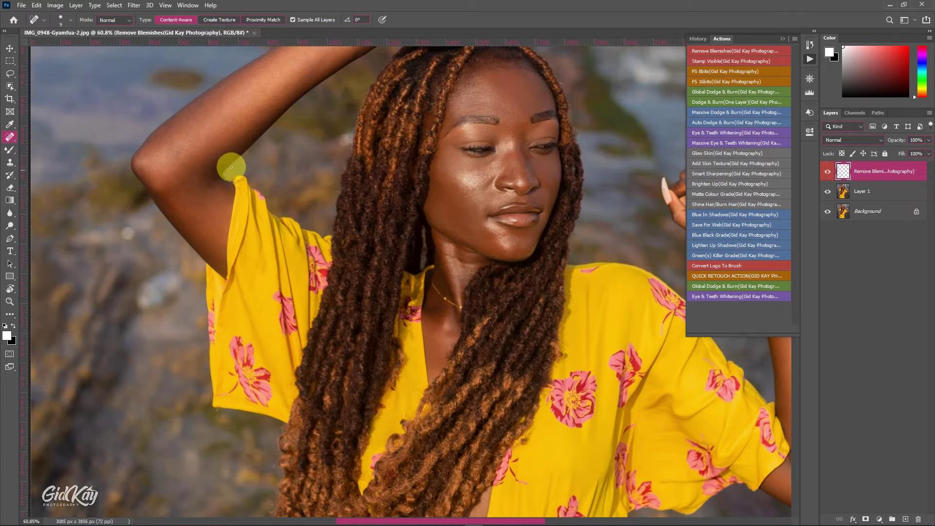
{"action": "left_click_drag", "start_coordinate": [230, 163], "coordinate": [255, 248]}
{"action": "left_click_drag", "start_coordinate": [233, 185], "coordinate": [214, 134]}
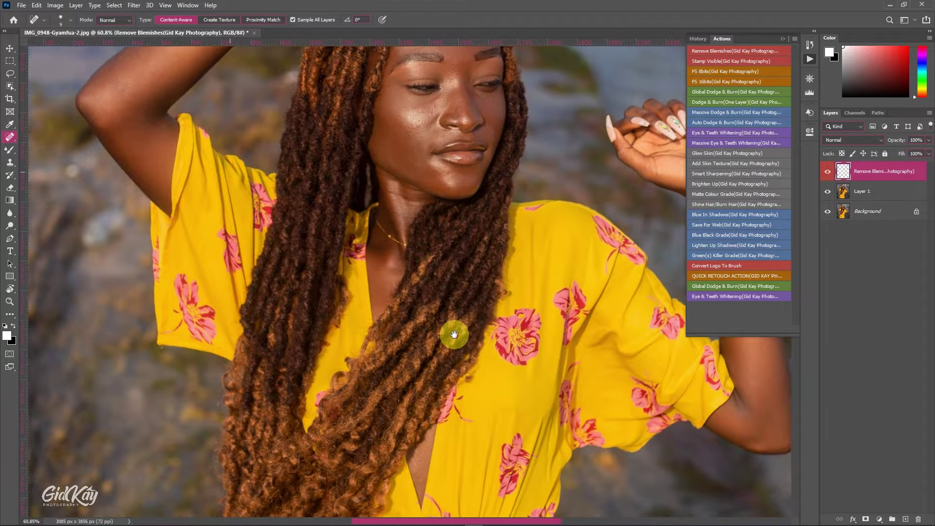
{"action": "left_click_drag", "start_coordinate": [455, 334], "coordinate": [405, 463]}
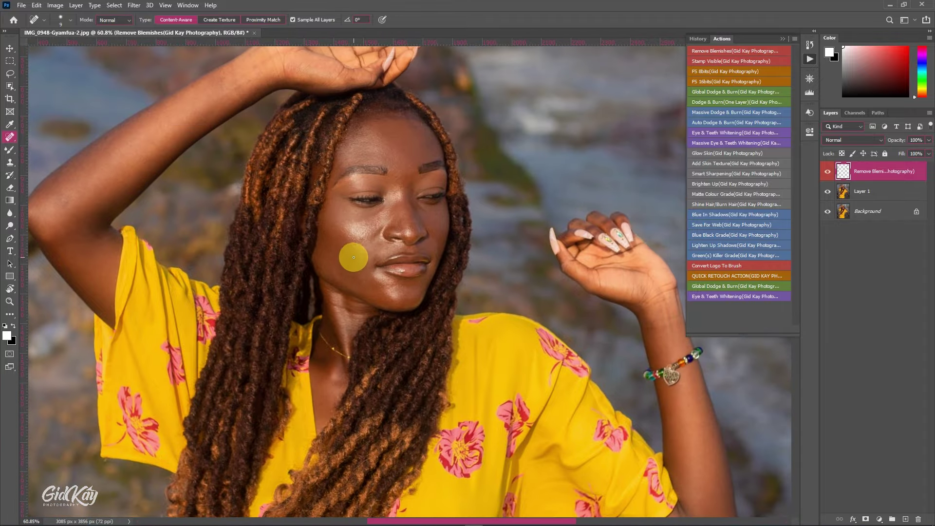
{"action": "scroll", "coordinate": [354, 249], "scroll_direction": "up", "scroll_amount": 3}
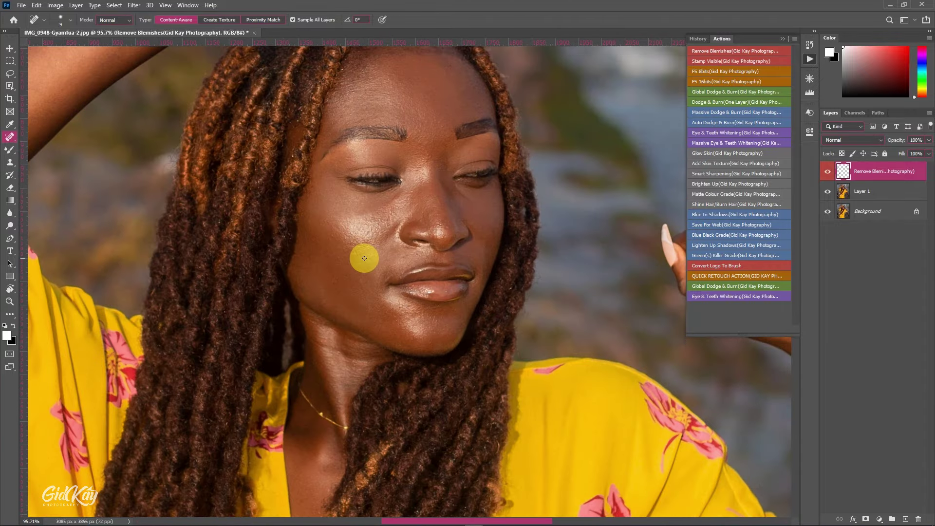
{"action": "key", "text": "bracketright"}
{"action": "scroll", "coordinate": [322, 287], "scroll_direction": "up", "scroll_amount": 2}
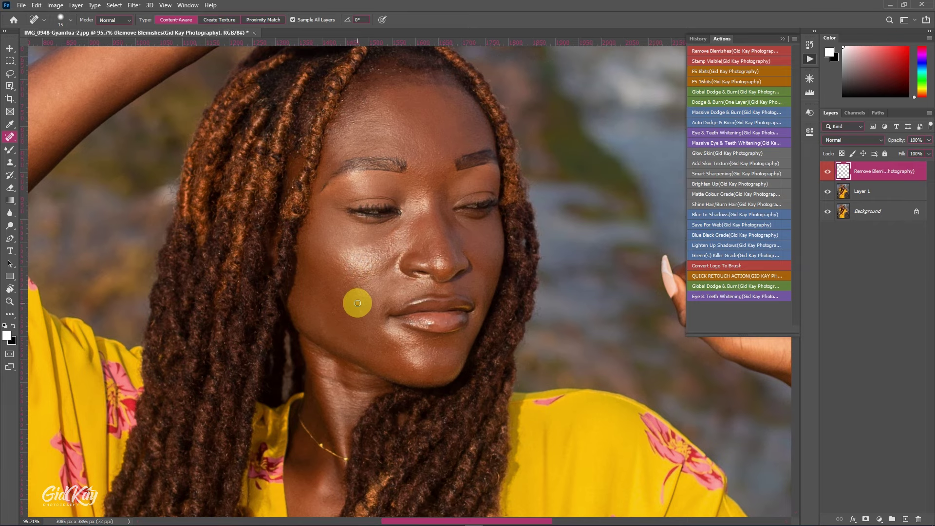
{"action": "scroll", "coordinate": [357, 303], "scroll_direction": "down", "scroll_amount": 4}
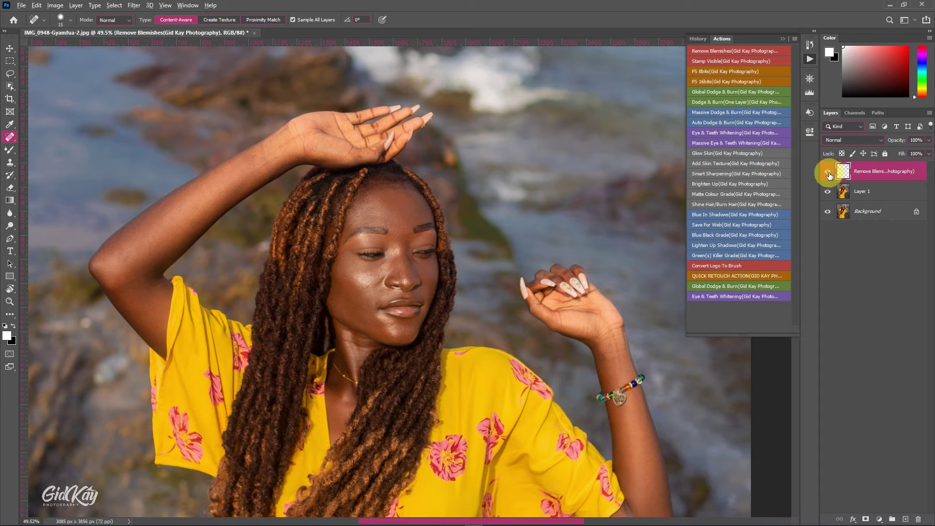
Hide Layer 1 and the Background layer to examine the healing strokes alone on the Remove Blemishes layer
{"action": "left_click", "coordinate": [828, 190]}
{"action": "left_click", "coordinate": [828, 211]}
{"action": "scroll", "coordinate": [405, 224], "scroll_direction": "down", "scroll_amount": 5}
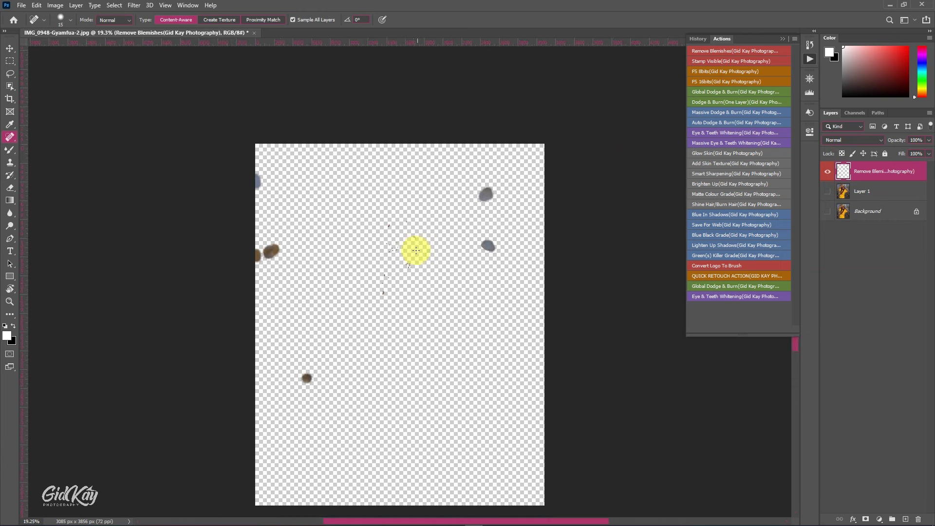
{"action": "scroll", "coordinate": [454, 265], "scroll_direction": "down", "scroll_amount": 1}
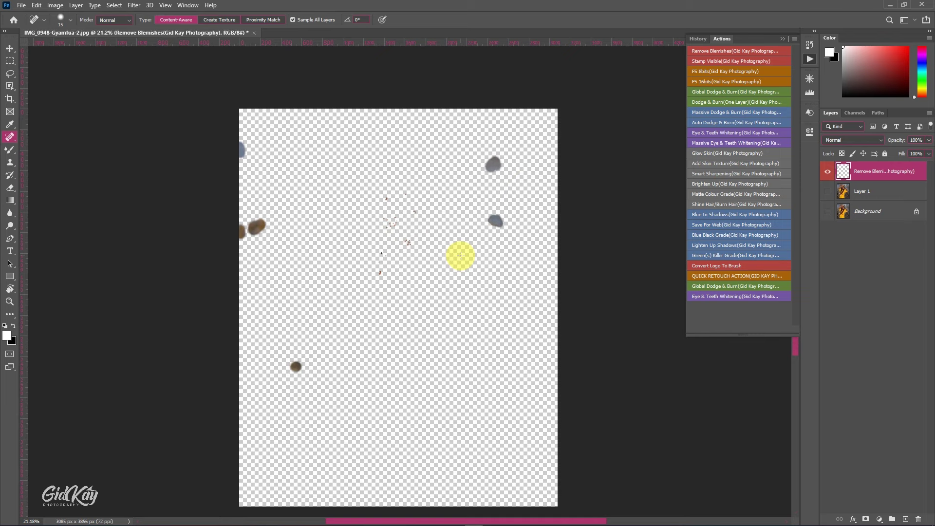
{"action": "scroll", "coordinate": [421, 260], "scroll_direction": "up", "scroll_amount": 2}
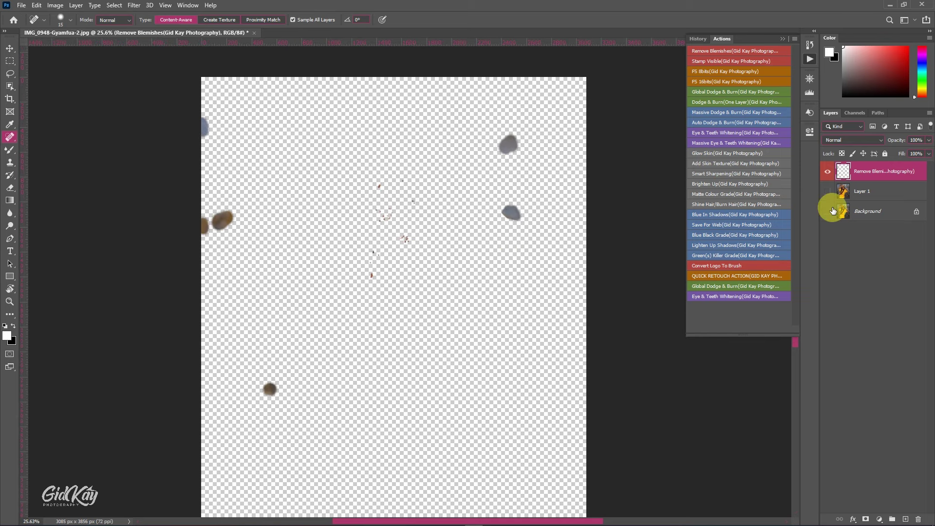
Toggle the isolated Remove Blemishes layer off and on, and show Layer 1 and the Background layer again
{"action": "left_click", "coordinate": [827, 171]}
{"action": "left_click", "coordinate": [827, 172]}
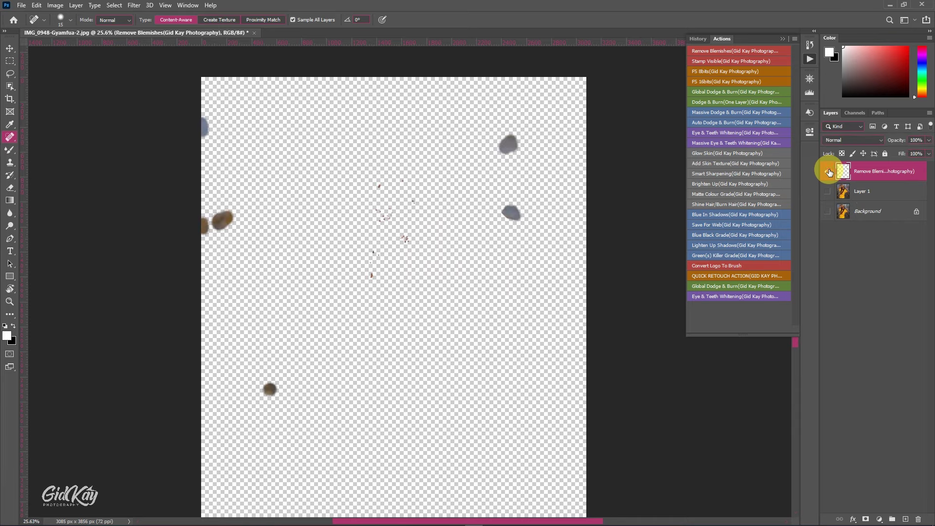
{"action": "left_click", "coordinate": [828, 172]}
{"action": "left_click", "coordinate": [828, 172]}
{"action": "left_click", "coordinate": [827, 191]}
{"action": "left_click", "coordinate": [827, 212]}
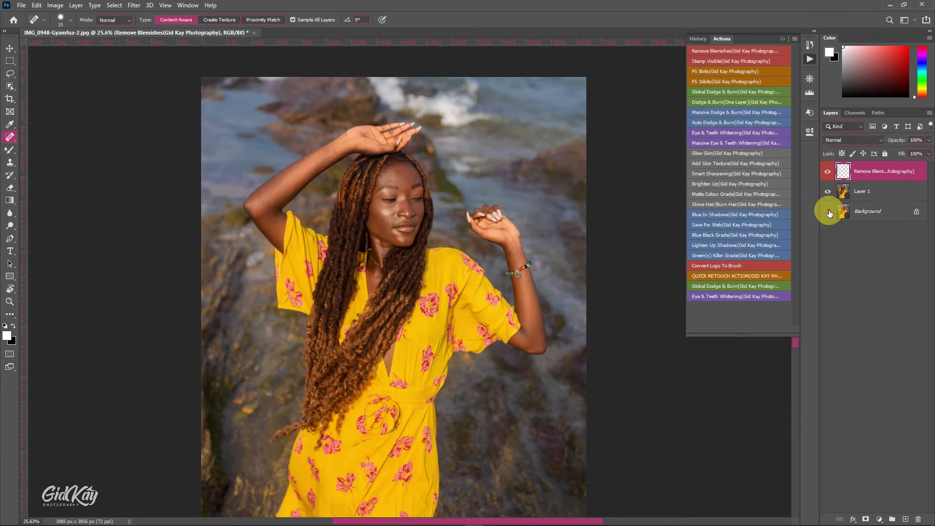
Compare the portrait before and after healing by toggling the Remove Blemishes layer's visibility
{"action": "scroll", "coordinate": [463, 194], "scroll_direction": "up", "scroll_amount": 4}
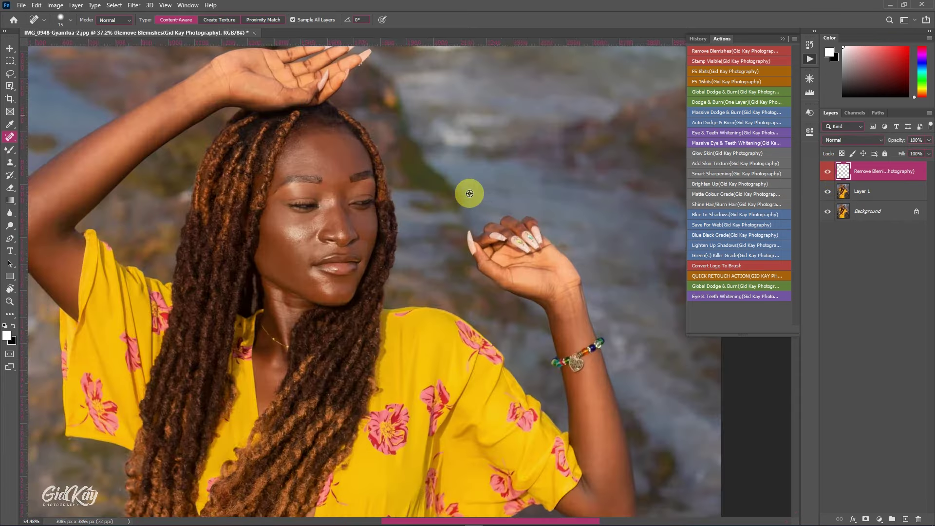
{"action": "left_click", "coordinate": [826, 171]}
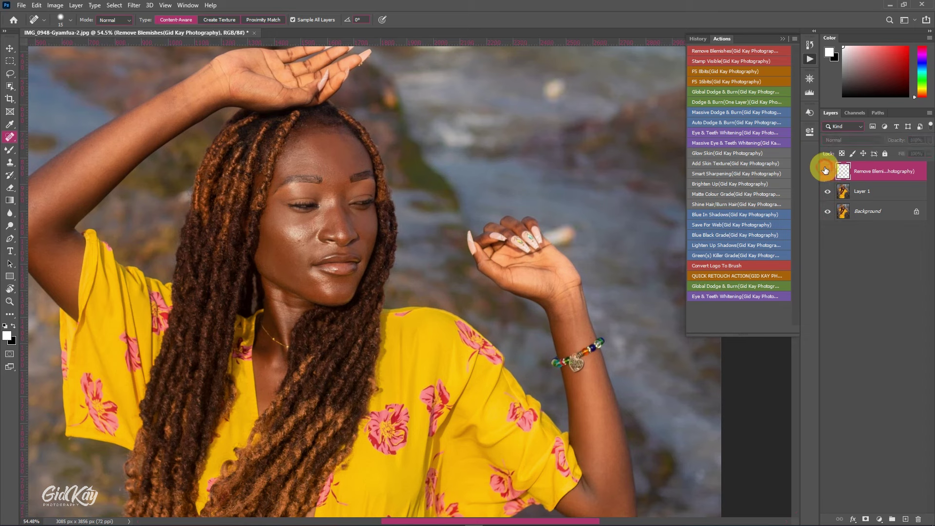
{"action": "left_click", "coordinate": [825, 170]}
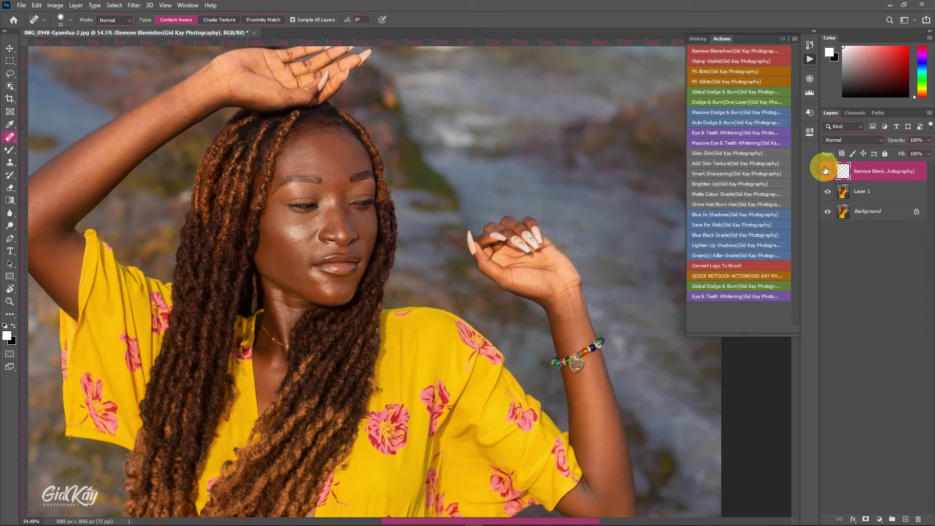
{"action": "left_click", "coordinate": [825, 170]}
{"action": "left_click", "coordinate": [826, 170]}
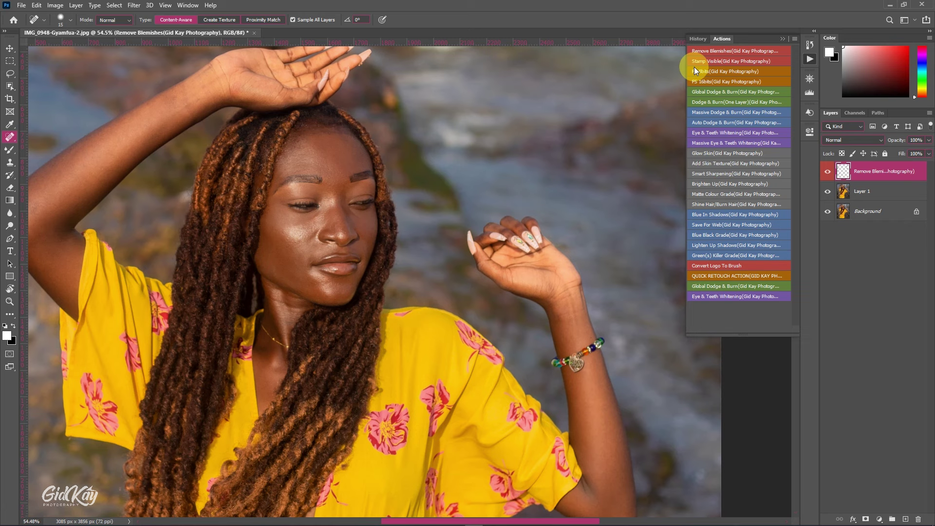
Merge the visible result into a new layer with the Stamp Visible action, and delete the Remove Blemishes layer and Layer 1
{"action": "left_click", "coordinate": [735, 61]}
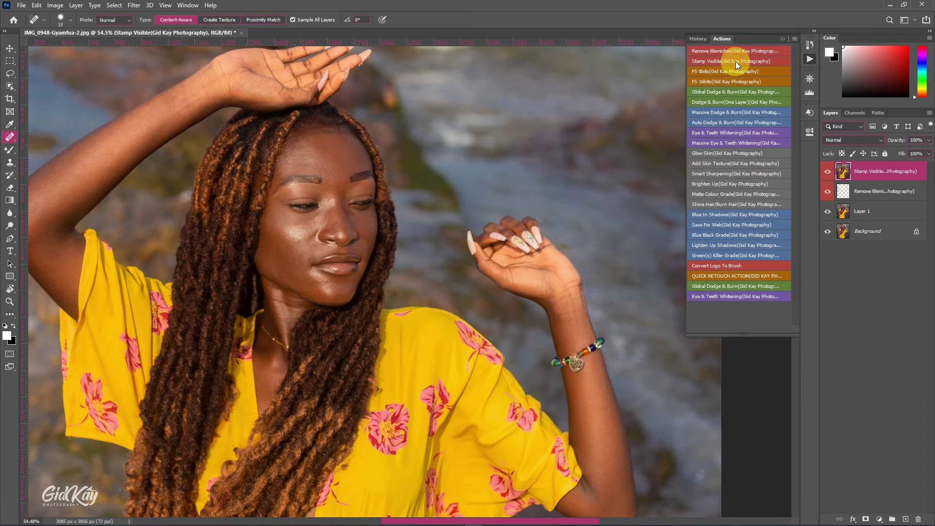
{"action": "left_click", "coordinate": [780, 38]}
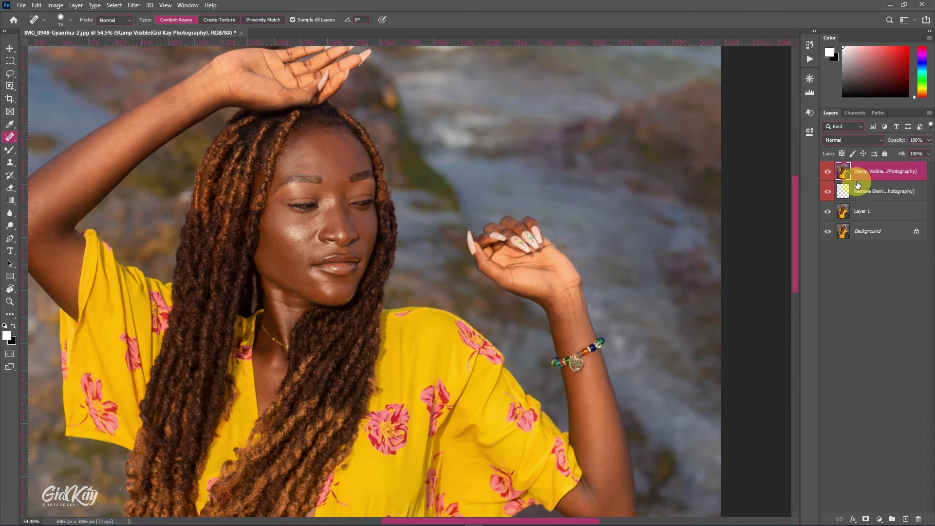
{"action": "left_click", "coordinate": [862, 190]}
{"action": "key", "text": "Delete"}
{"action": "key", "text": "Delete"}
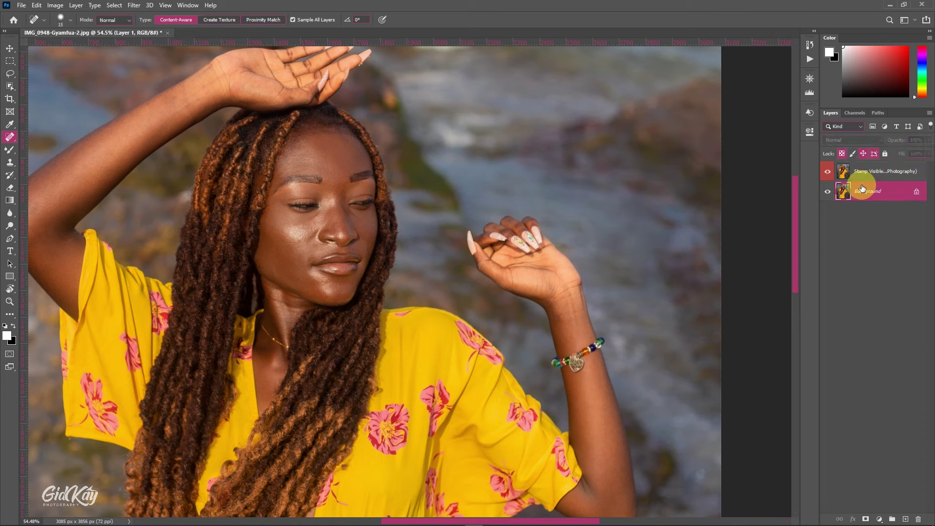
{"action": "left_click", "coordinate": [893, 179]}
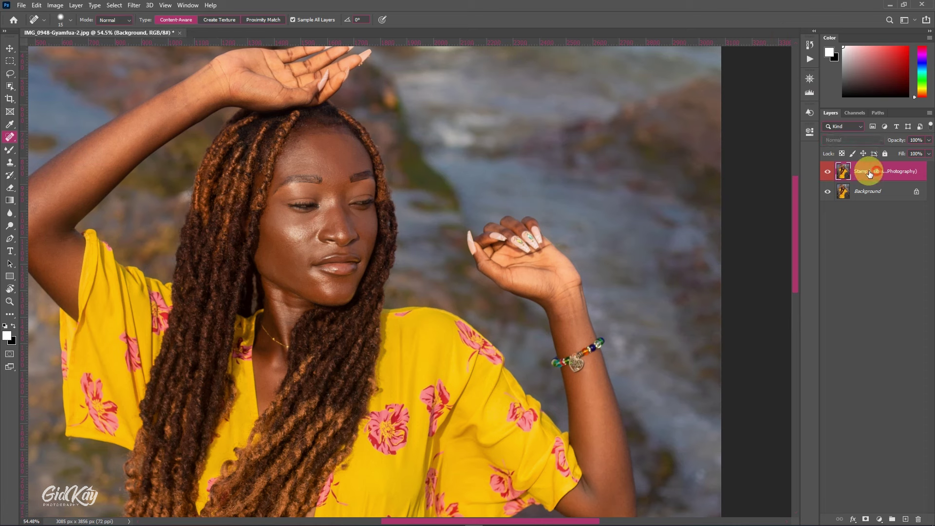
Compare the Stamp Visible layer with the original Background by toggling its visibility several times
{"action": "left_click", "coordinate": [827, 172]}
{"action": "left_click", "coordinate": [826, 172]}
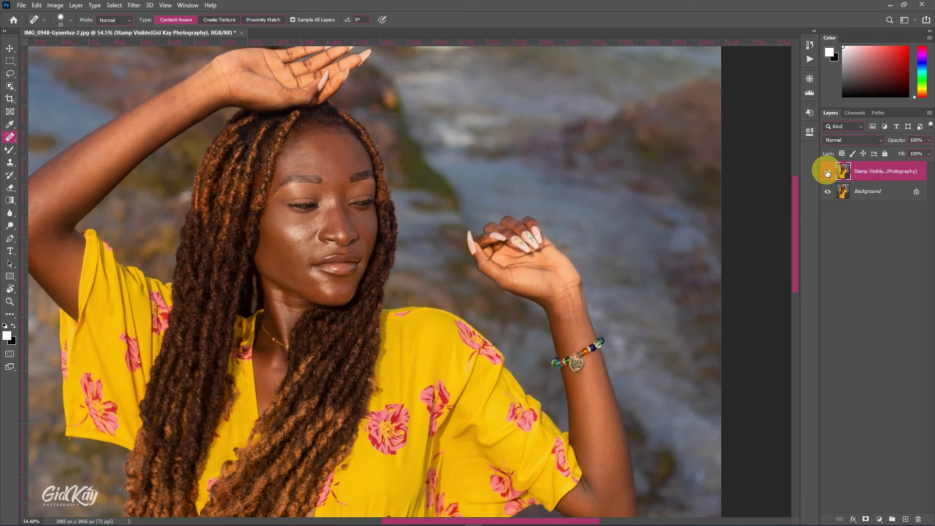
{"action": "left_click", "coordinate": [827, 171]}
{"action": "left_click", "coordinate": [827, 172]}
{"action": "left_click", "coordinate": [827, 172]}
{"action": "left_click", "coordinate": [827, 172]}
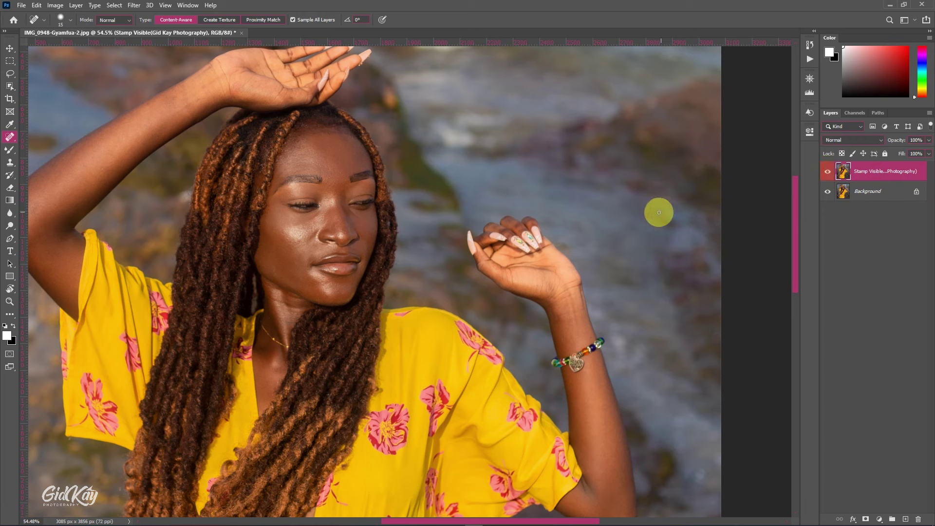
{"action": "scroll", "coordinate": [700, 227], "scroll_direction": "down", "scroll_amount": 4}
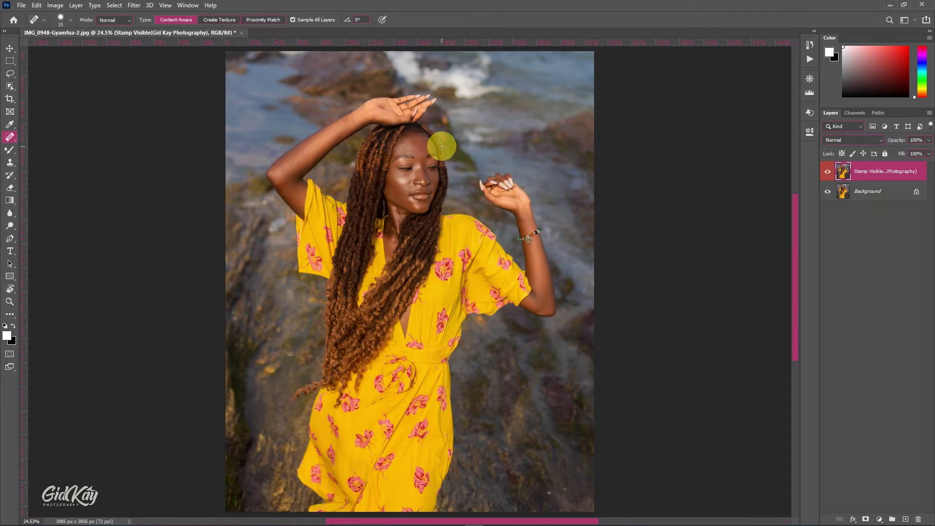
Run the FS 8bits frequency separation action on the Stamp Visible layer, accepting a Gaussian Blur radius of 5.0 pixels
{"action": "left_click", "coordinate": [809, 61]}
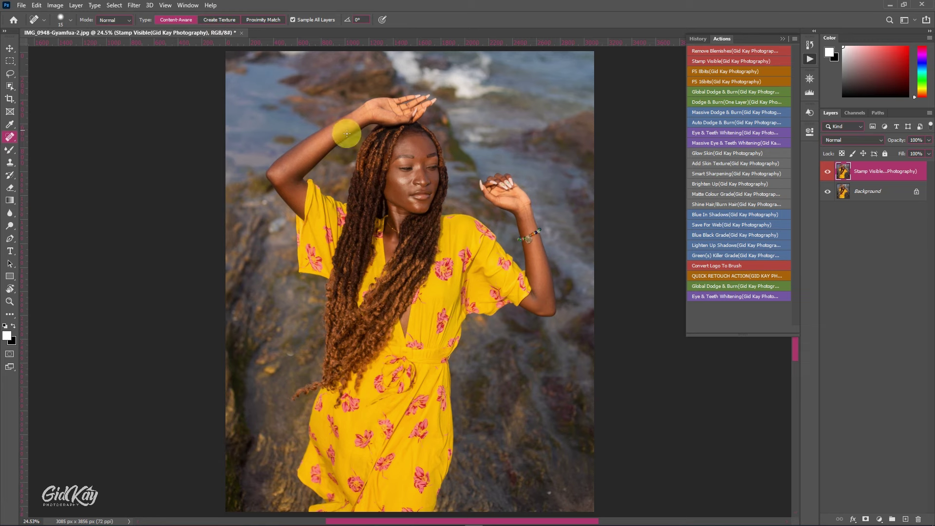
{"action": "scroll", "coordinate": [436, 175], "scroll_direction": "down", "scroll_amount": 1}
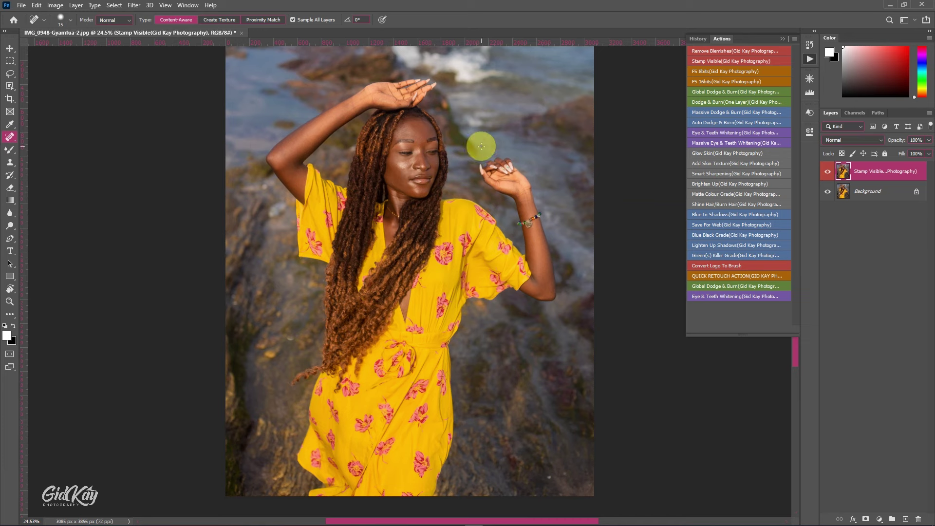
{"action": "scroll", "coordinate": [579, 146], "scroll_direction": "up", "scroll_amount": 1}
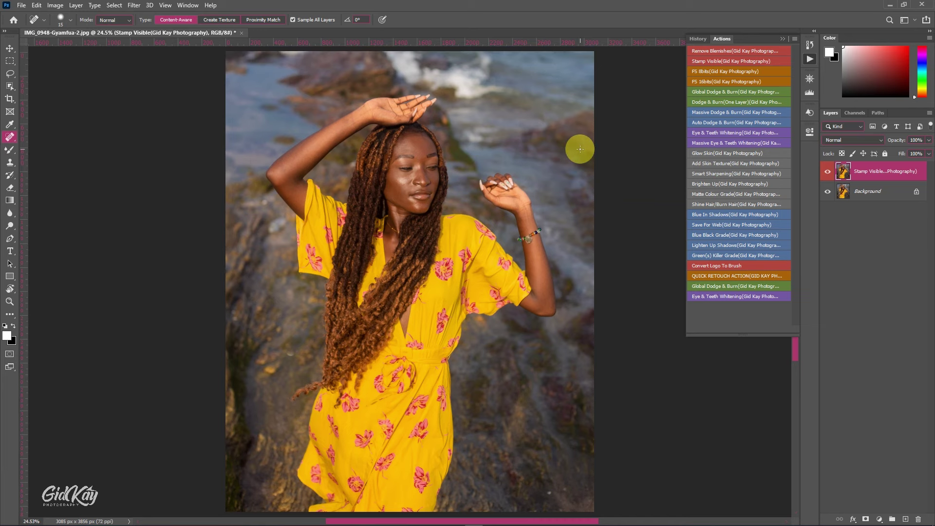
{"action": "left_click", "coordinate": [739, 71]}
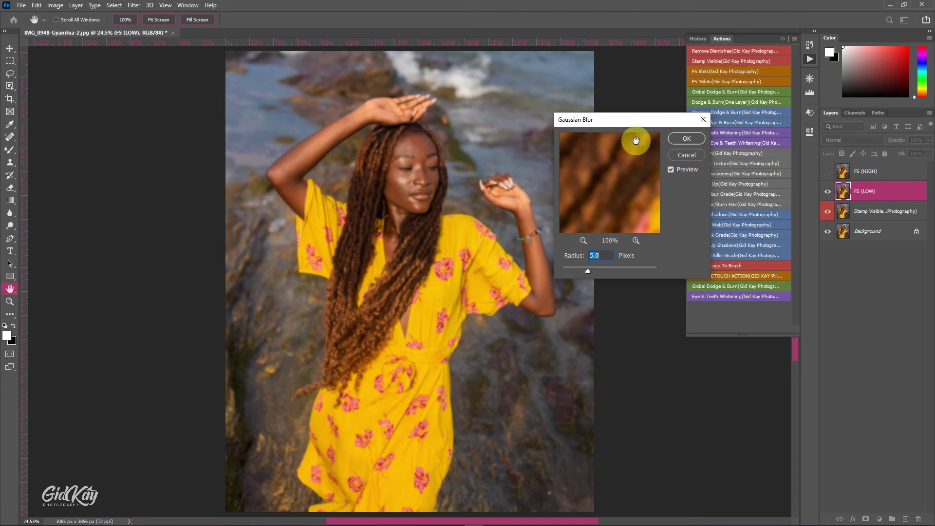
{"action": "left_click_drag", "start_coordinate": [636, 119], "coordinate": [635, 96]}
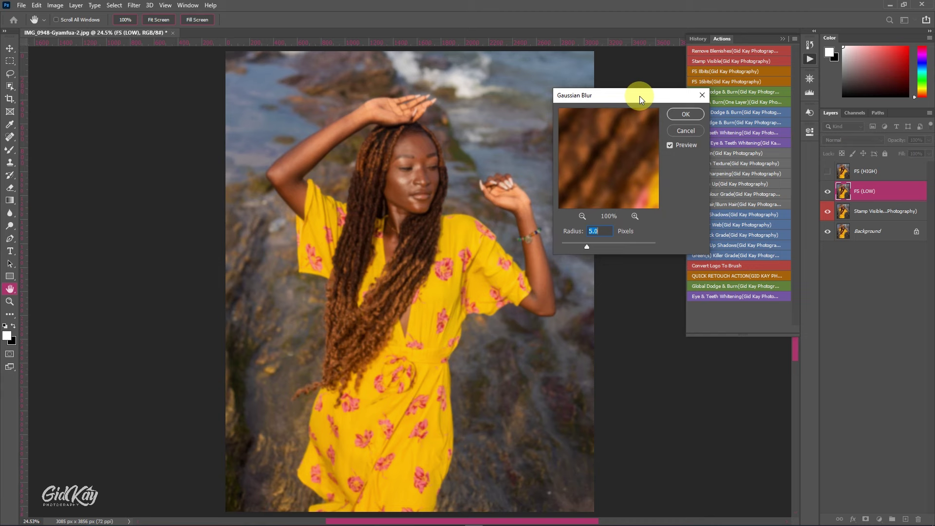
{"action": "key", "text": "Return"}
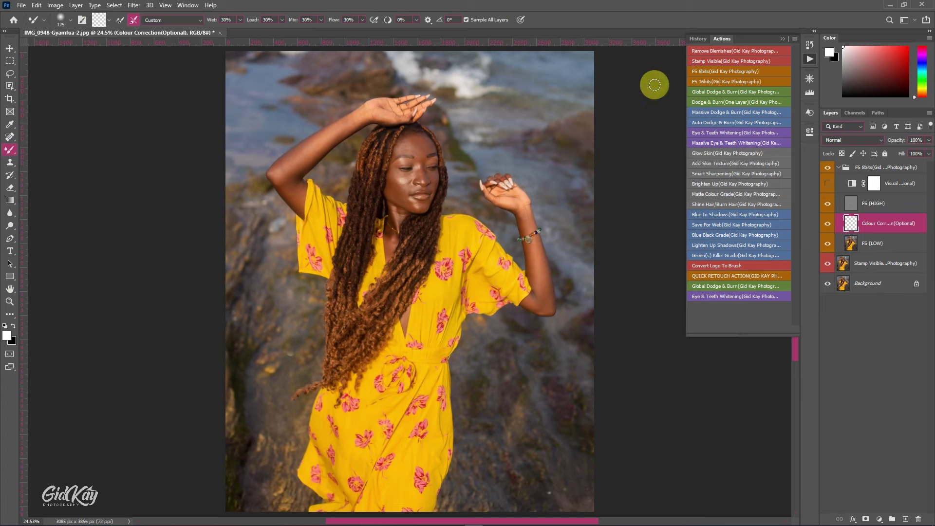
{"action": "left_click", "coordinate": [782, 39]}
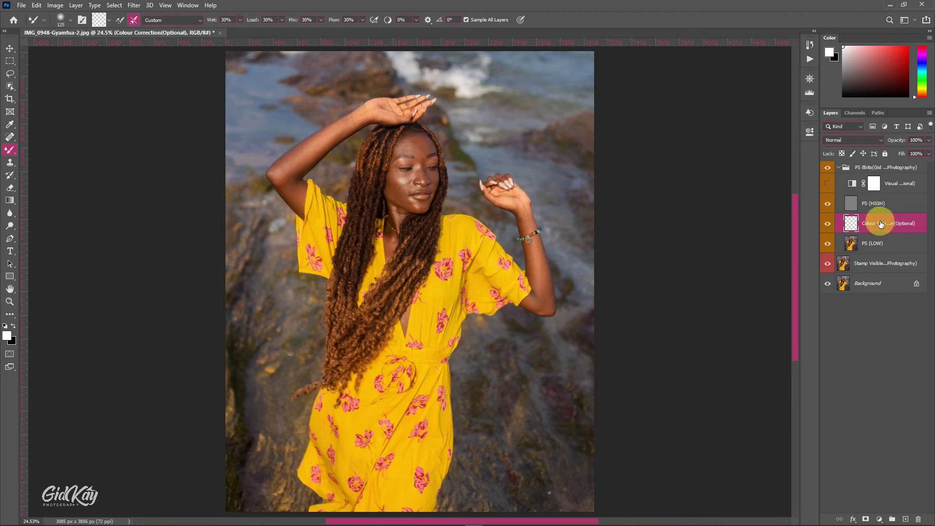
{"action": "left_click", "coordinate": [111, 23]}
{"action": "left_click", "coordinate": [120, 40]}
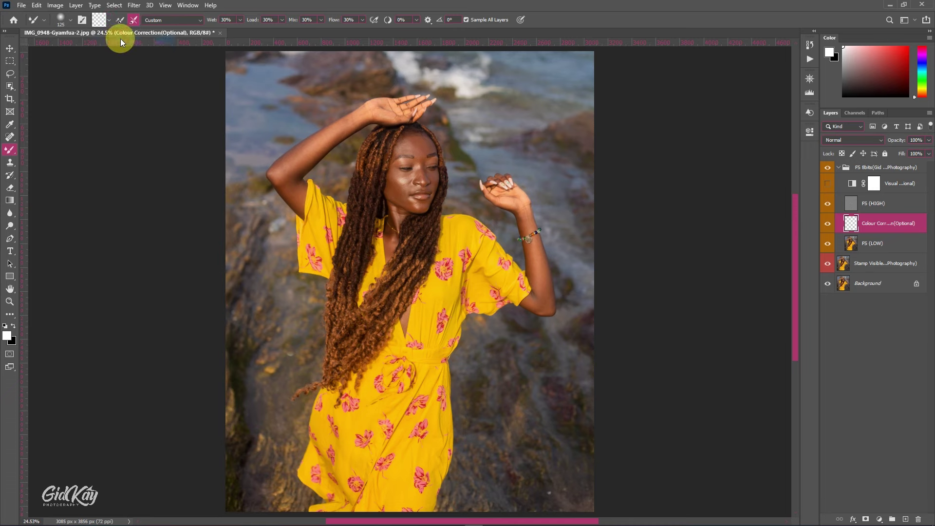
{"action": "left_click", "coordinate": [132, 20]}
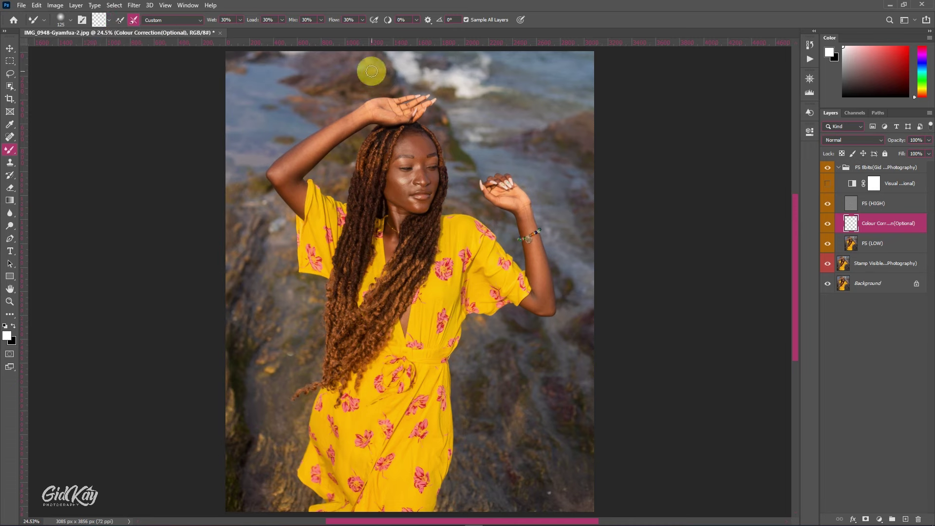
Hide the FS (HIGH) texture layer so only the blurred tones show on the portrait
{"action": "scroll", "coordinate": [398, 138], "scroll_direction": "up", "scroll_amount": 4}
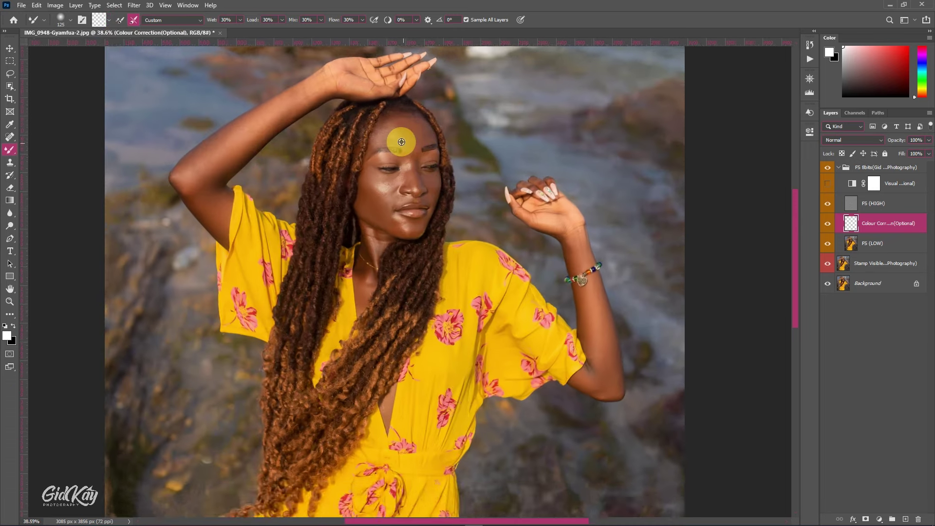
{"action": "left_click_drag", "start_coordinate": [415, 150], "coordinate": [436, 177]}
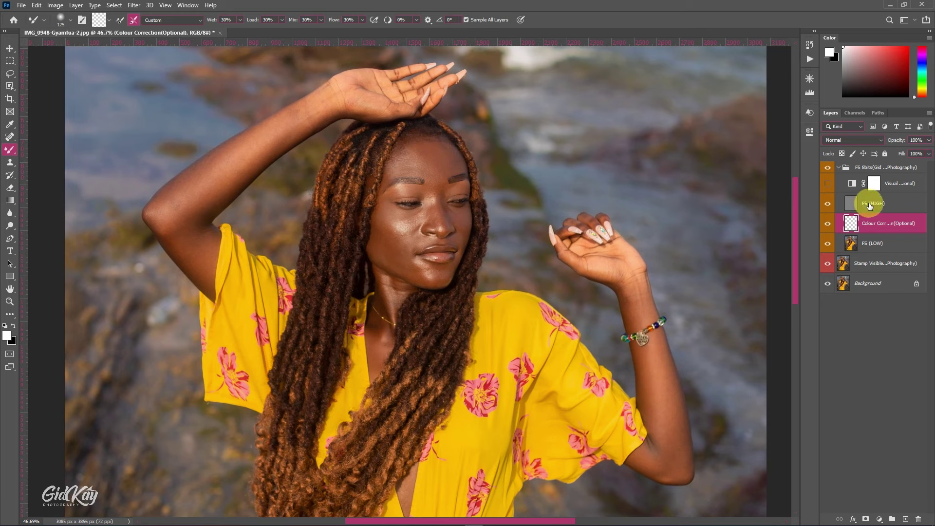
{"action": "left_click", "coordinate": [828, 204]}
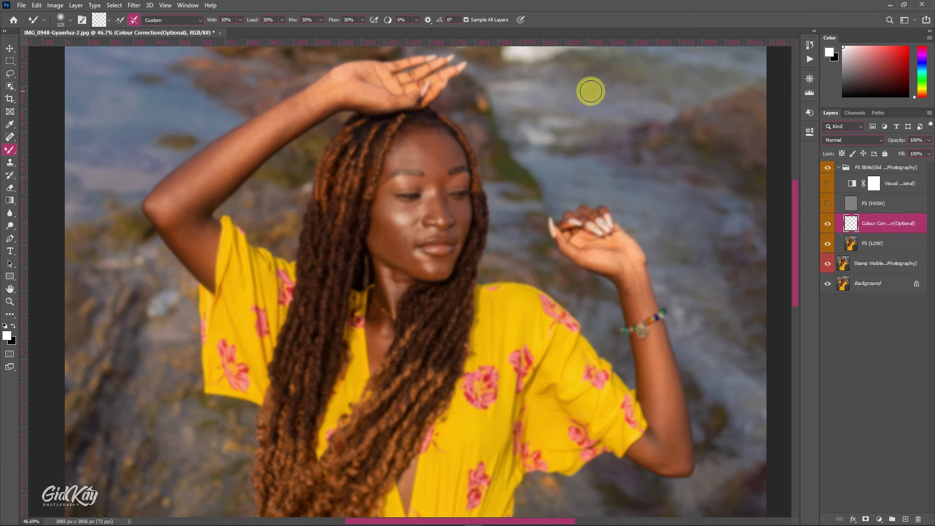
{"action": "scroll", "coordinate": [428, 176], "scroll_direction": "up", "scroll_amount": 3}
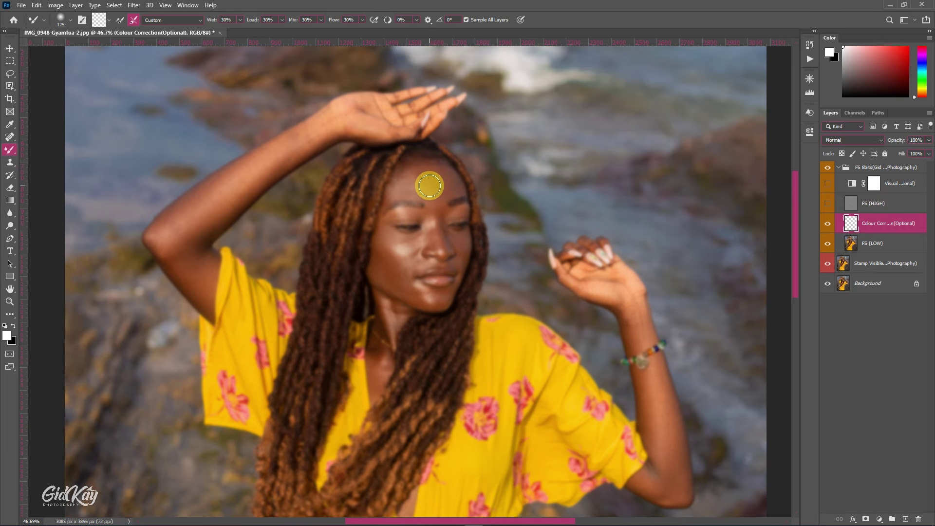
Blend the uneven tones across the upper forehead with the Mixer Brush on the Colour Correction layer, varying the brush size between 100 and 175 px
{"action": "scroll", "coordinate": [430, 186], "scroll_direction": "down", "scroll_amount": 1}
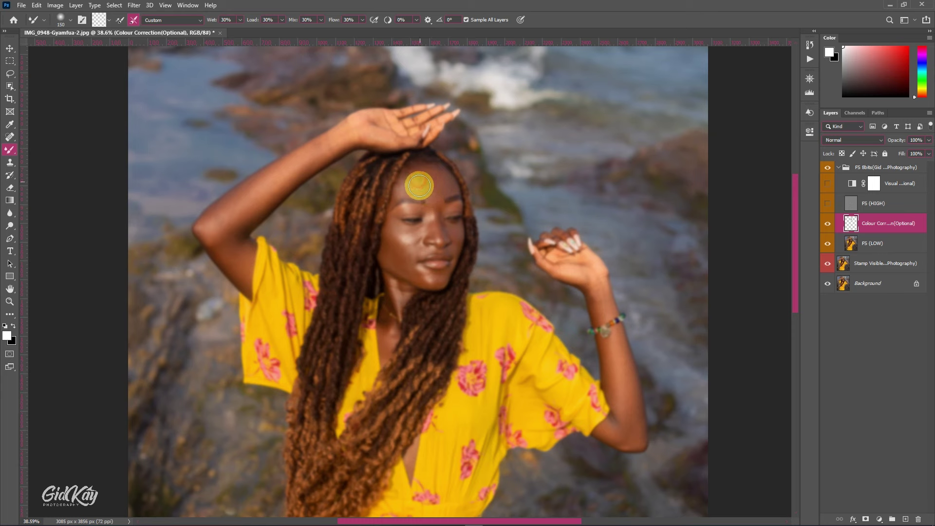
{"action": "key", "text": "bracketright"}
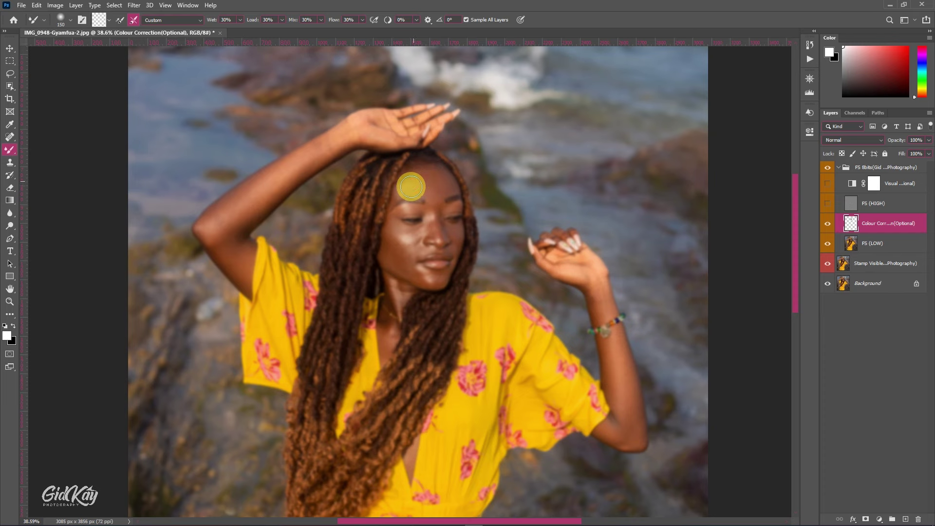
{"action": "key", "text": "bracketleft"}
{"action": "key", "text": "bracketleft"}
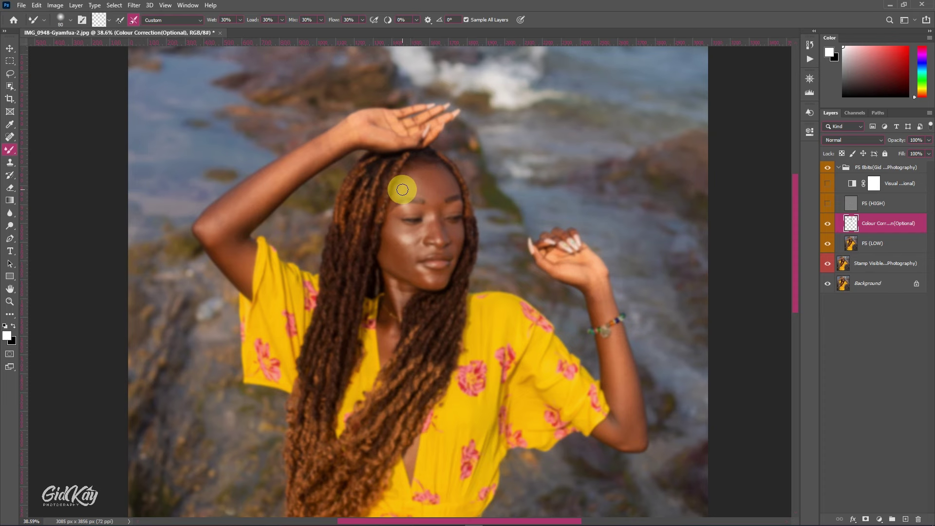
{"action": "scroll", "coordinate": [403, 190], "scroll_direction": "up", "scroll_amount": 5}
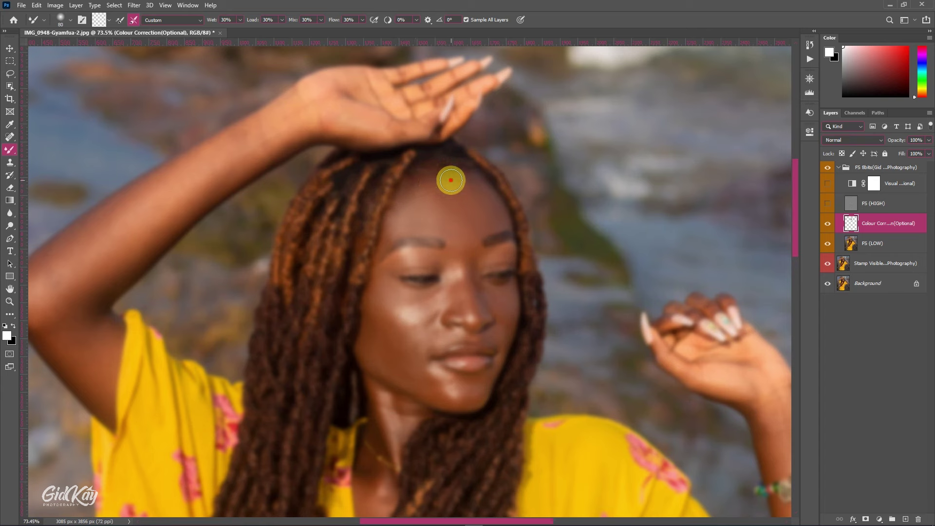
{"action": "key", "text": "bracketright"}
{"action": "key", "text": "bracketright"}
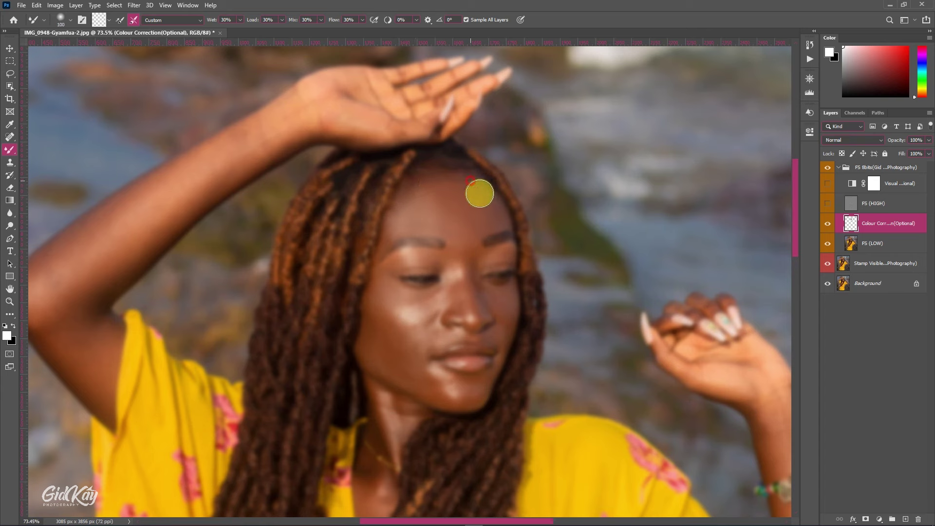
{"action": "key", "text": "bracketright"}
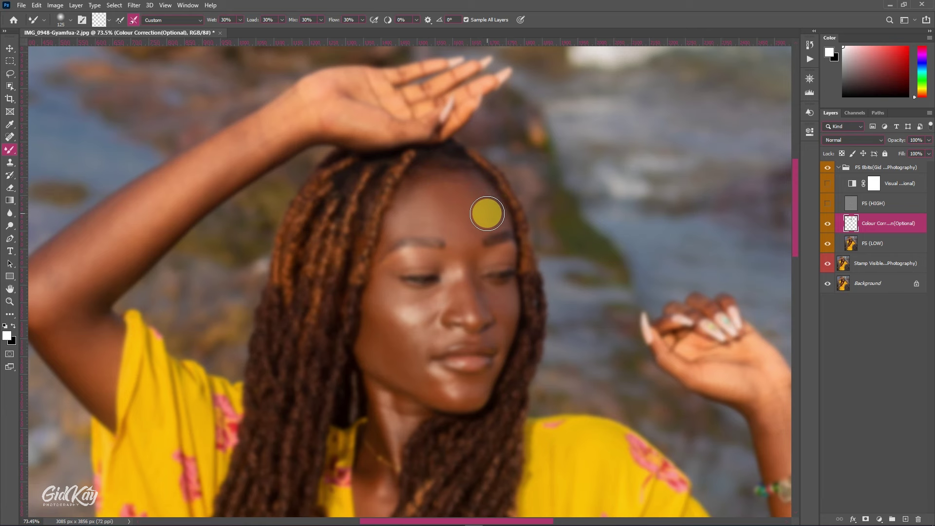
{"action": "key", "text": "bracketright"}
{"action": "key", "text": "bracketright"}
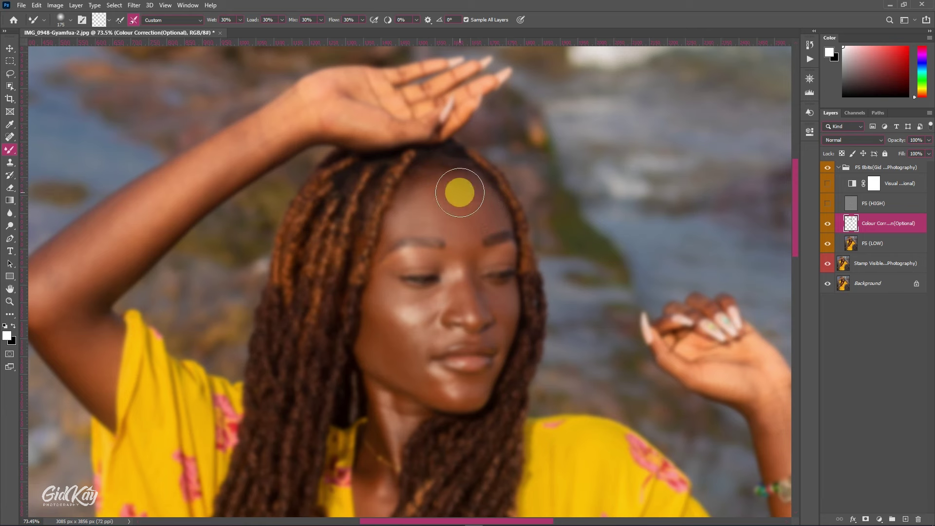
{"action": "key", "text": "bracketleft"}
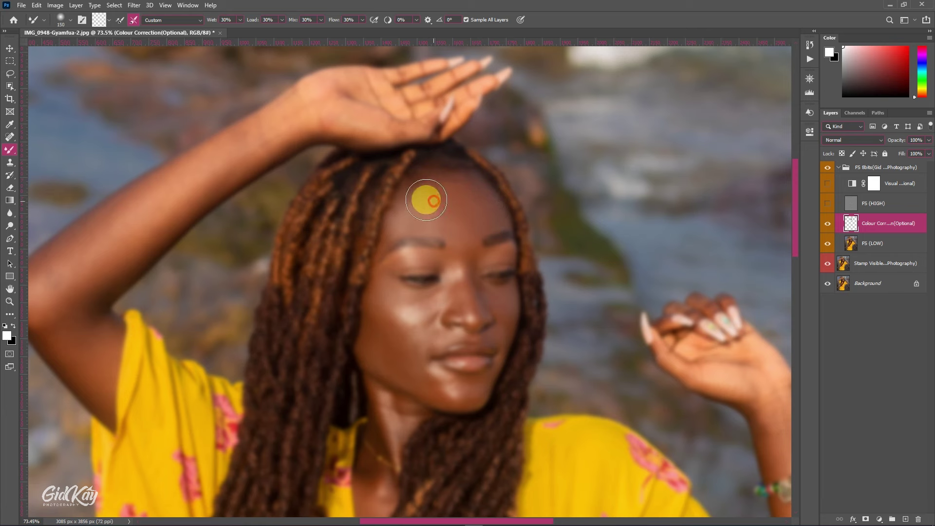
{"action": "key", "text": "bracketleft"}
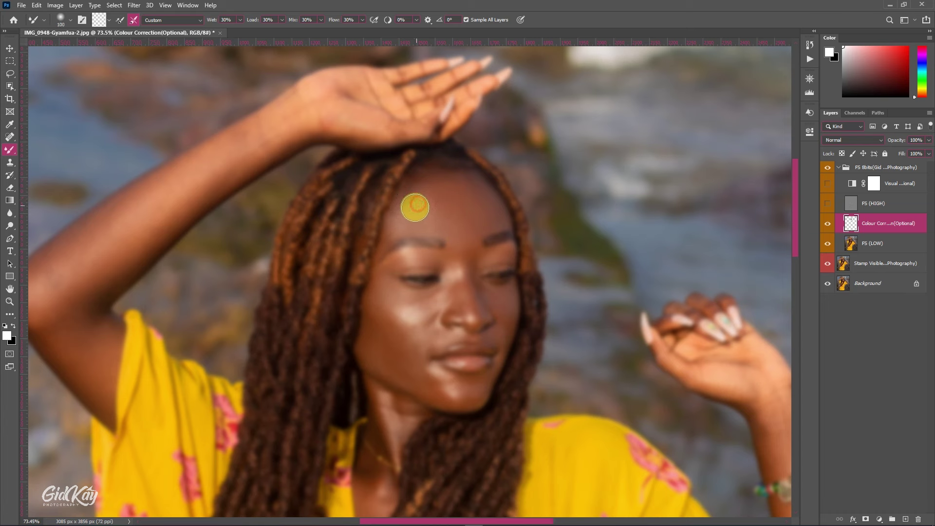
Smooth the lower forehead down to the area between the eyebrows with a smaller Mixer Brush
{"action": "mouse_move", "coordinate": [407, 201]}
{"action": "left_mouse_down"}
{"action": "mouse_move", "coordinate": [396, 234]}
{"action": "mouse_move", "coordinate": [421, 229]}
{"action": "mouse_move", "coordinate": [408, 224]}
{"action": "mouse_move", "coordinate": [447, 234]}
{"action": "left_mouse_up"}
{"action": "key", "text": "bracketleft"}
{"action": "key", "text": "bracketleft"}
{"action": "key", "text": "bracketleft"}
{"action": "key", "text": "bracketright"}
{"action": "key", "text": "bracketright"}
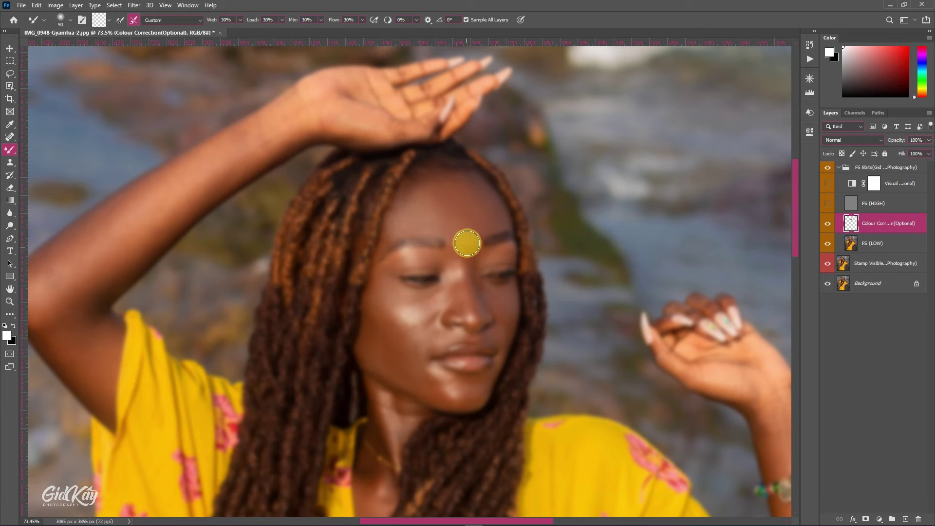
Even out the remaining tone transitions from the hairline across the middle of the forehead, using brush sizes up to 150 px
{"action": "key", "text": "bracketright"}
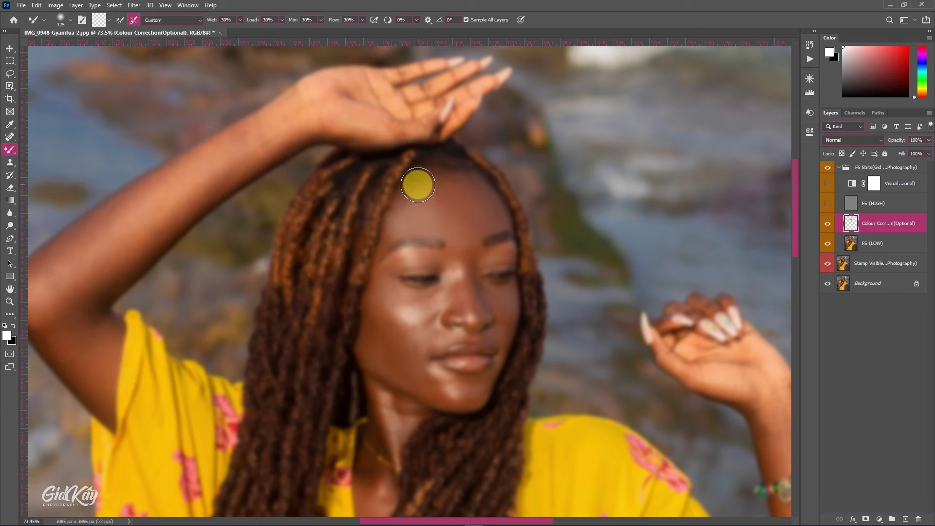
{"action": "key", "text": "bracketright"}
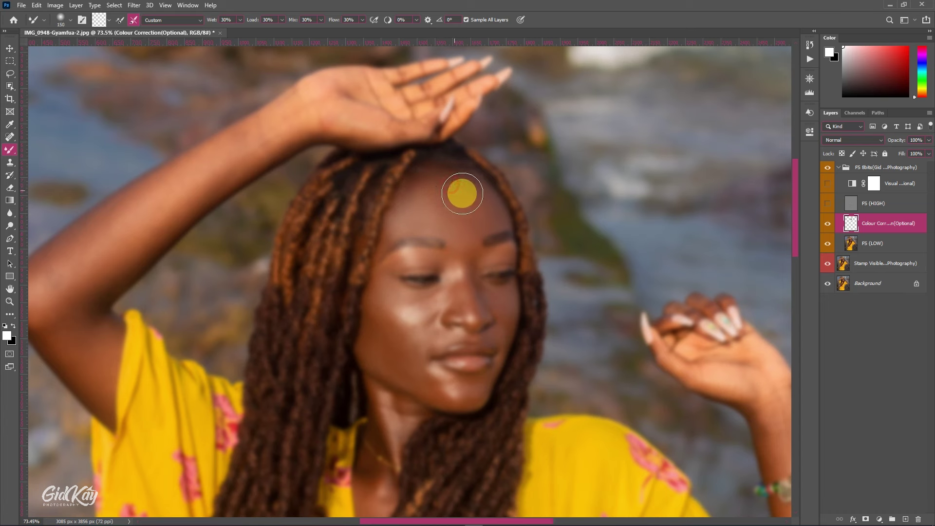
{"action": "key", "text": "bracketleft"}
{"action": "key", "text": "bracketleft"}
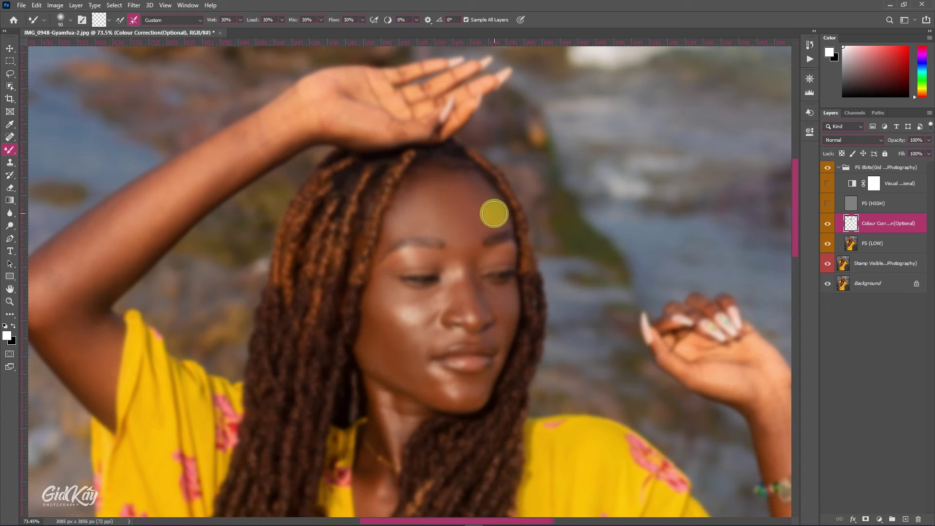
{"action": "key", "text": "bracketright"}
{"action": "key", "text": "bracketright"}
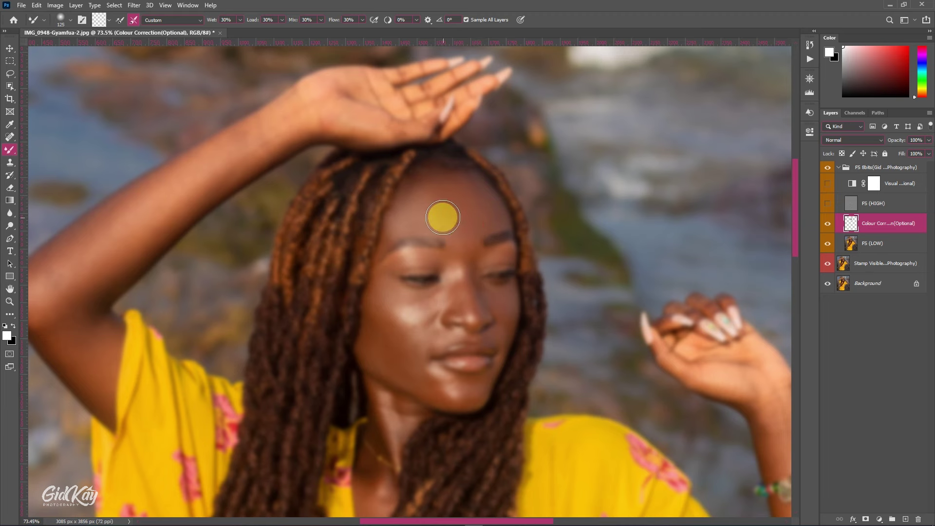
{"action": "mouse_move", "coordinate": [427, 211]}
{"action": "left_mouse_down"}
{"action": "mouse_move", "coordinate": [415, 215]}
{"action": "mouse_move", "coordinate": [432, 215]}
{"action": "mouse_move", "coordinate": [436, 194]}
{"action": "left_mouse_up"}
Blend the temple and the skin beside the eye nearest the long braids with a 40 to 60 px brush
{"action": "scroll", "coordinate": [478, 205], "scroll_direction": "down", "scroll_amount": 1}
{"action": "scroll", "coordinate": [477, 205], "scroll_direction": "down", "scroll_amount": 1}
{"action": "key", "text": "bracketleft"}
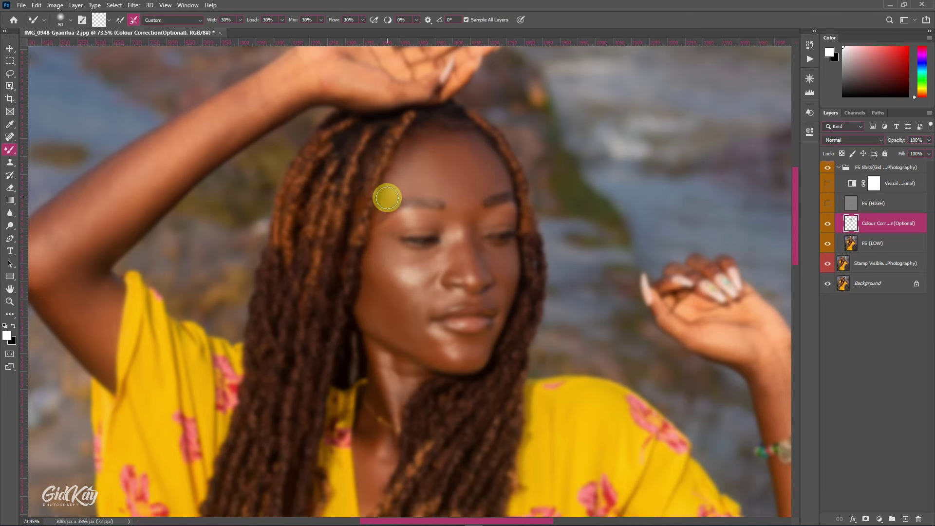
{"action": "key", "text": "bracketleft"}
{"action": "key", "text": "bracketleft"}
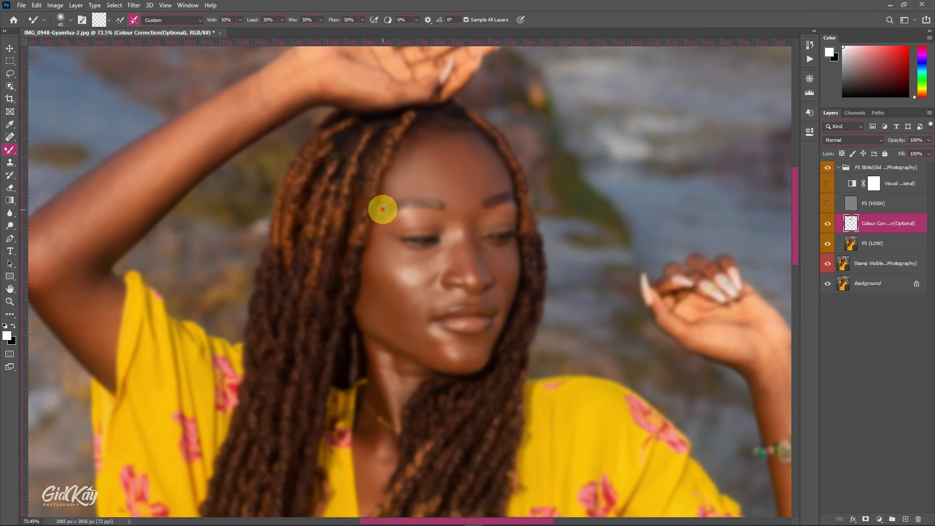
{"action": "key", "text": "bracketright"}
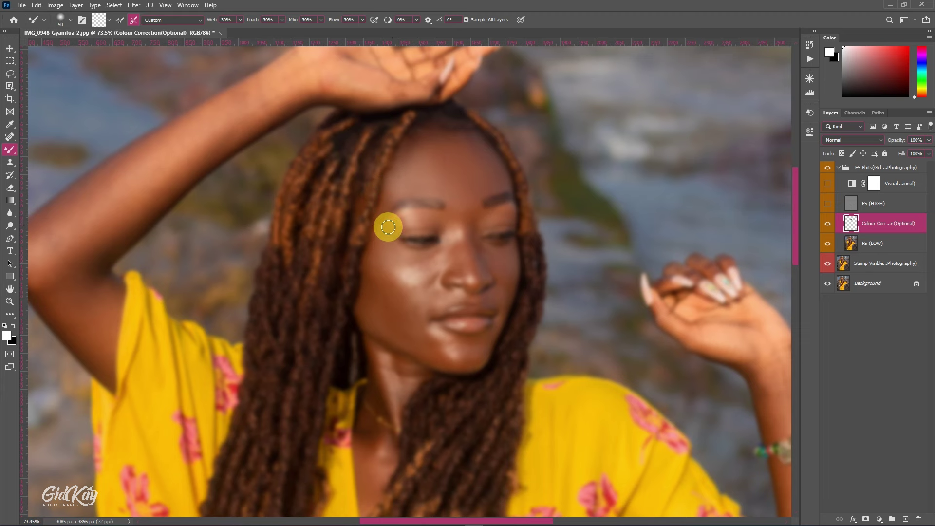
{"action": "left_click_drag", "start_coordinate": [385, 229], "coordinate": [380, 236]}
{"action": "scroll", "coordinate": [375, 232], "scroll_direction": "down", "scroll_amount": 1}
{"action": "key", "text": "bracketright"}
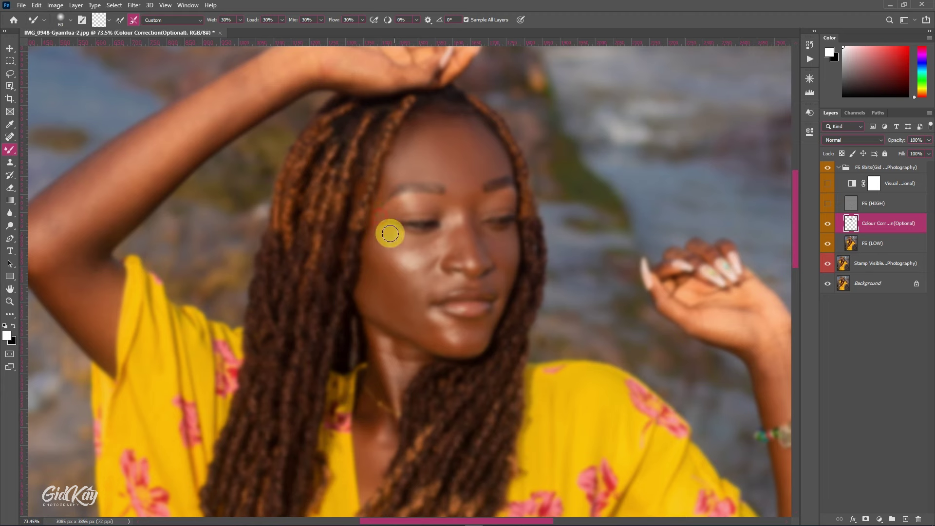
Smooth the tones below that eye and across the upper cheek toward the nose, adjusting the brush size to each area
{"action": "scroll", "coordinate": [398, 216], "scroll_direction": "down", "scroll_amount": 1}
{"action": "key", "text": "bracketright"}
{"action": "key", "text": "bracketright"}
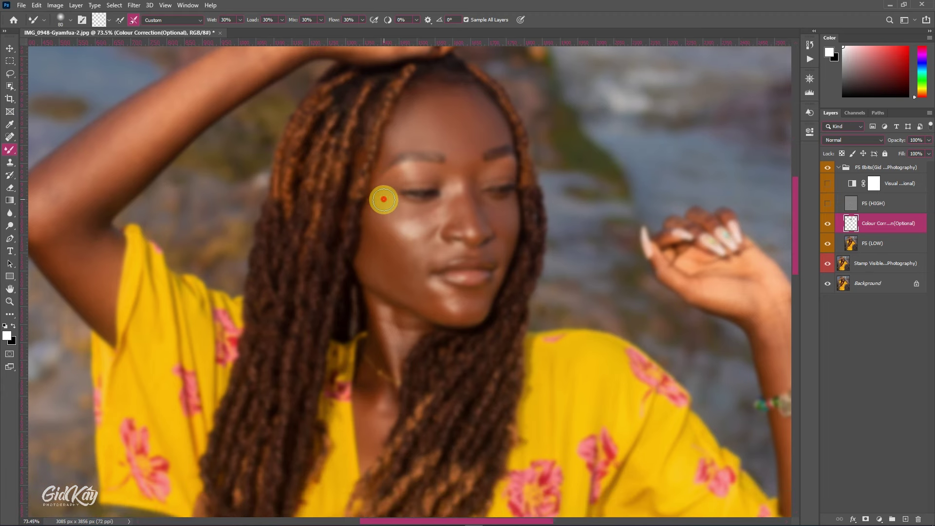
{"action": "key", "text": "bracketleft"}
{"action": "mouse_move", "coordinate": [403, 208]}
{"action": "left_mouse_down"}
{"action": "mouse_move", "coordinate": [460, 195]}
{"action": "mouse_move", "coordinate": [441, 196]}
{"action": "mouse_move", "coordinate": [448, 232]}
{"action": "mouse_move", "coordinate": [465, 194]}
{"action": "mouse_move", "coordinate": [471, 249]}
{"action": "left_mouse_up"}
{"action": "key", "text": "bracketleft"}
{"action": "key", "text": "bracketright"}
{"action": "scroll", "coordinate": [444, 196], "scroll_direction": "up", "scroll_amount": 1}
{"action": "key", "text": "bracketright"}
{"action": "key", "text": "bracketleft"}
{"action": "key", "text": "bracketright"}
{"action": "key", "text": "bracketleft"}
Blend the highlights and shadows on the tip of the nose with a small 35 to 40 px brush
{"action": "scroll", "coordinate": [472, 224], "scroll_direction": "down", "scroll_amount": 2}
{"action": "key", "text": "bracketright"}
{"action": "key", "text": "bracketleft"}
{"action": "key", "text": "bracketleft"}
{"action": "key", "text": "bracketleft"}
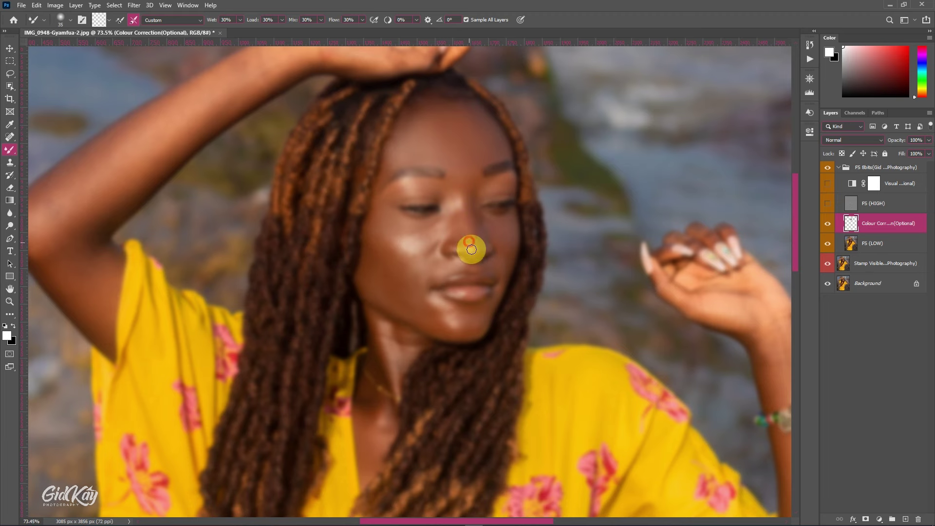
{"action": "key", "text": "bracketright"}
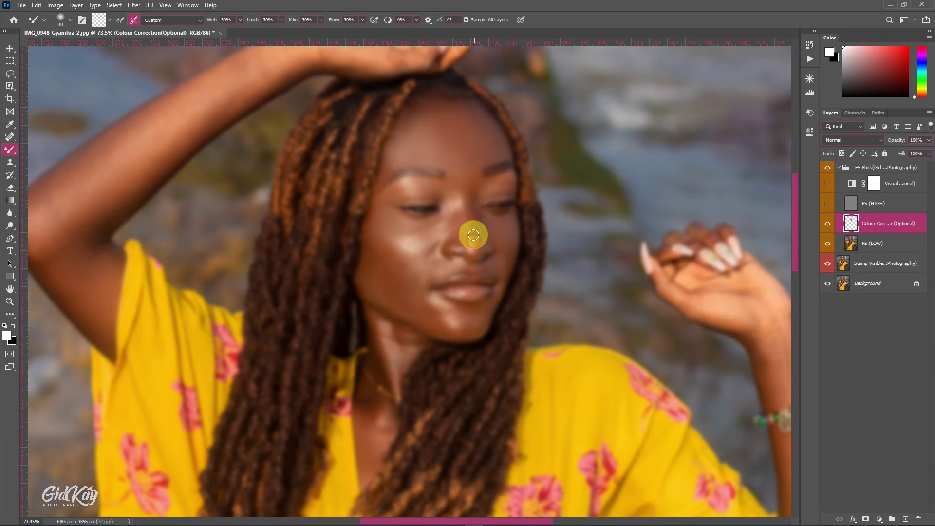
Smooth the eyelid area between the far eye and its eyebrow with a 45 px brush
{"action": "scroll", "coordinate": [477, 224], "scroll_direction": "up", "scroll_amount": 2}
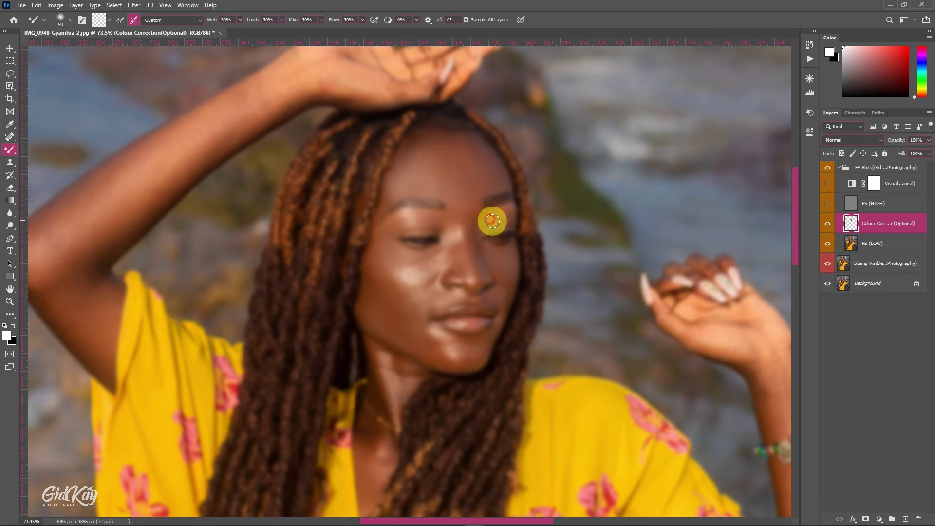
{"action": "key", "text": "bracketleft"}
{"action": "left_click_drag", "start_coordinate": [492, 221], "coordinate": [503, 211]}
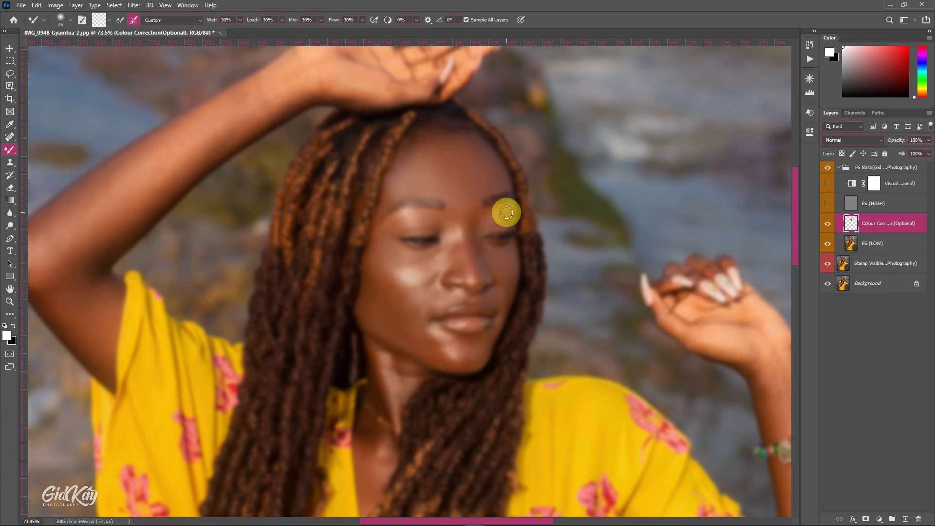
Compare the portrait with and without the Colour Correction layer while FS (HIGH) is shown, and hide FS (HIGH) again
{"action": "left_click", "coordinate": [827, 204]}
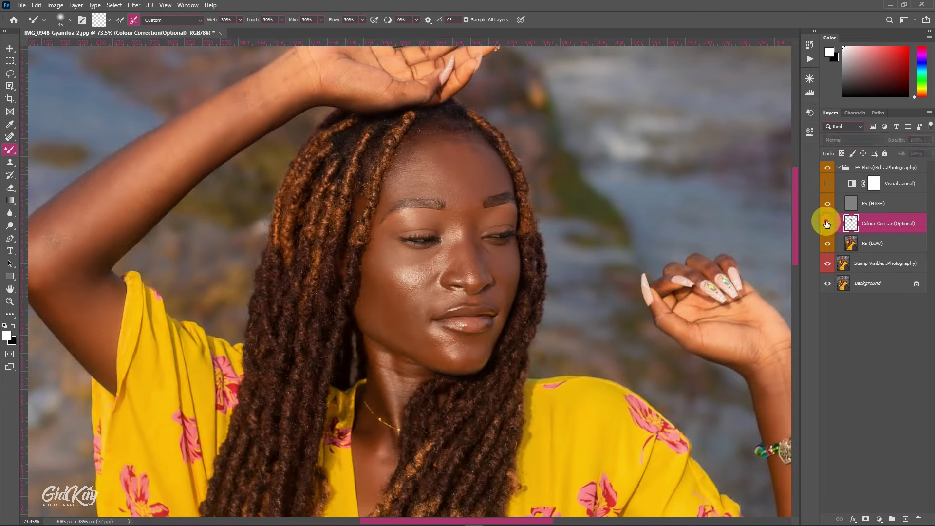
{"action": "left_click", "coordinate": [826, 223]}
{"action": "left_click", "coordinate": [827, 224]}
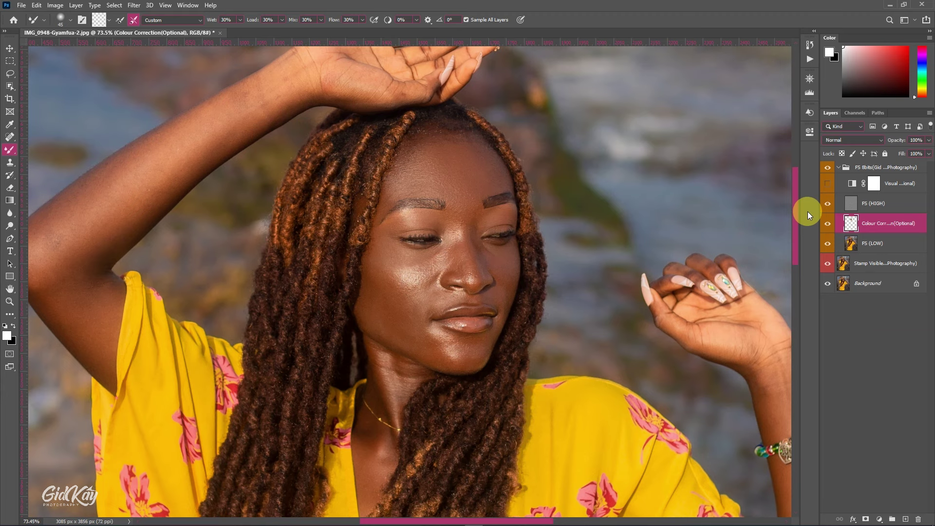
{"action": "scroll", "coordinate": [501, 150], "scroll_direction": "down", "scroll_amount": 2}
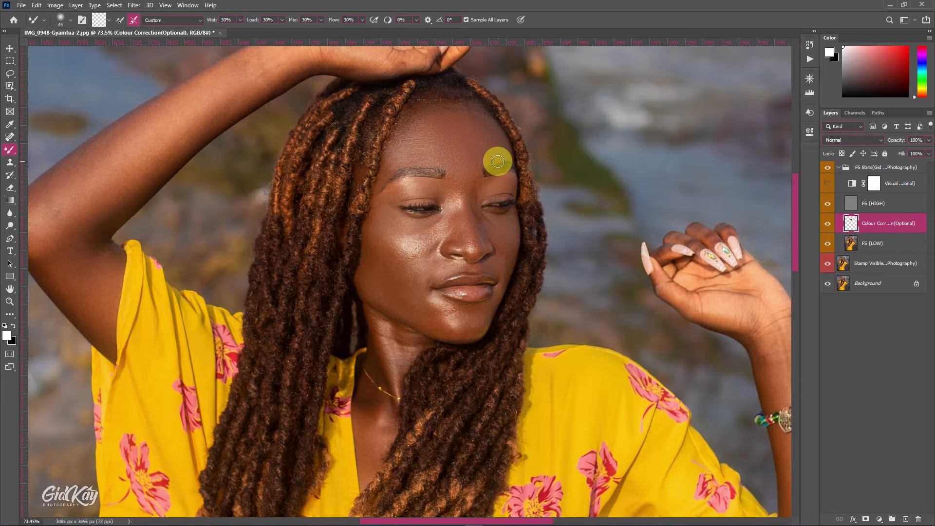
{"action": "left_click", "coordinate": [827, 203]}
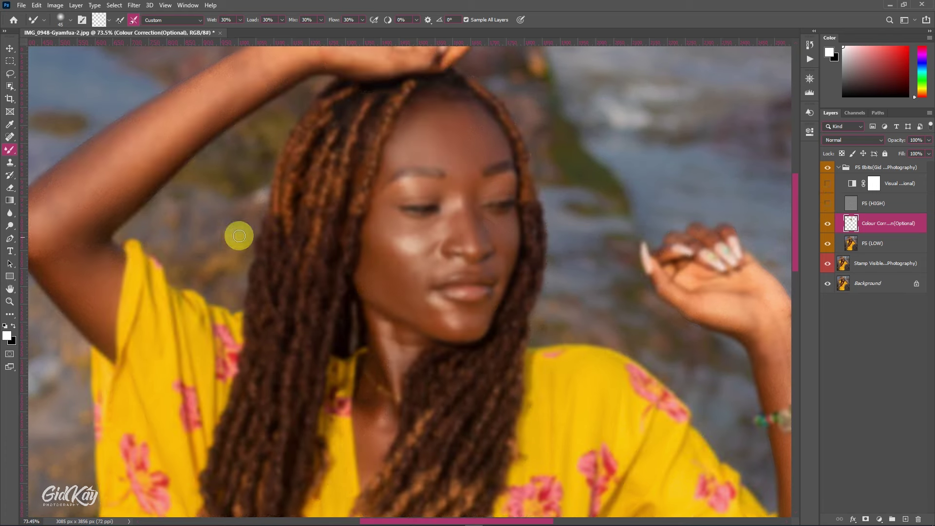
Blend the outer part of the near cheek beside the braids with a larger Mixer Brush
{"action": "scroll", "coordinate": [236, 233], "scroll_direction": "down", "scroll_amount": 1}
{"action": "scroll", "coordinate": [366, 219], "scroll_direction": "down", "scroll_amount": 1}
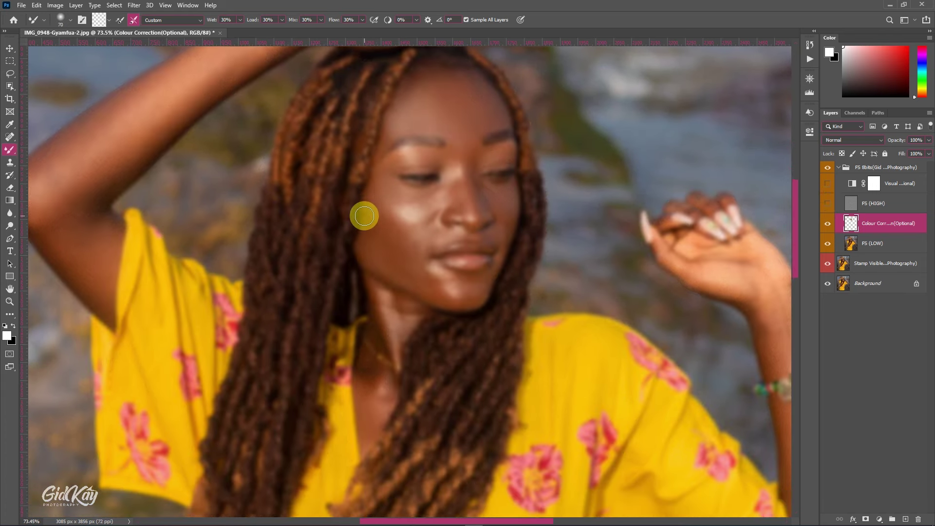
{"action": "key", "text": "bracketright"}
{"action": "key", "text": "bracketright"}
{"action": "key", "text": "bracketright"}
{"action": "key", "text": "bracketright"}
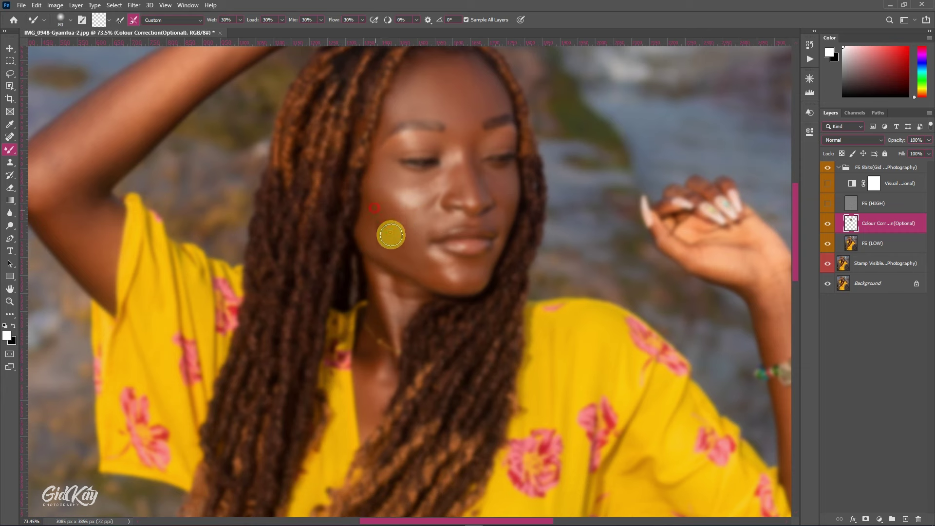
Smooth the near side of the face from the outer cheek down to the jawline, varying the brush size
{"action": "key", "text": "bracketleft"}
{"action": "key", "text": "bracketleft"}
{"action": "key", "text": "bracketleft"}
{"action": "key", "text": "bracketright"}
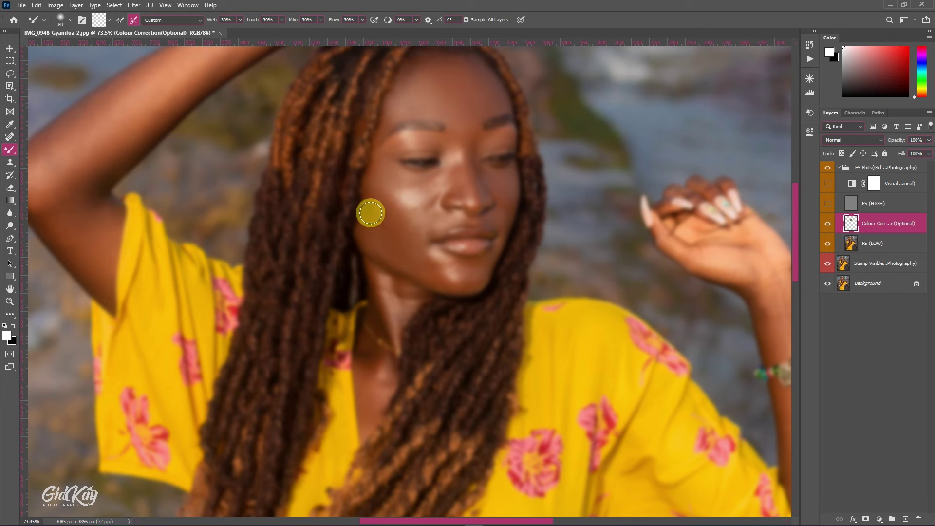
{"action": "key", "text": "bracketleft"}
{"action": "key", "text": "bracketleft"}
{"action": "key", "text": "bracketleft"}
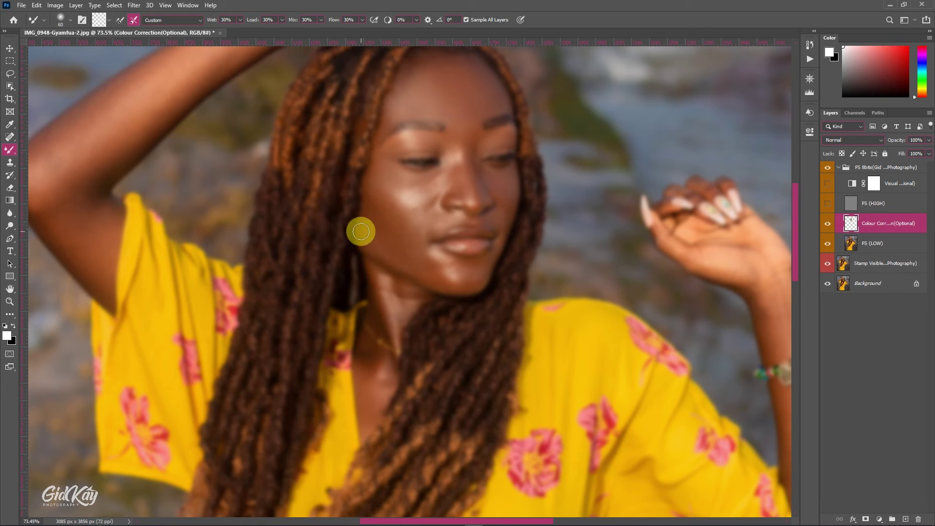
{"action": "key", "text": "bracketright"}
{"action": "key", "text": "bracketright"}
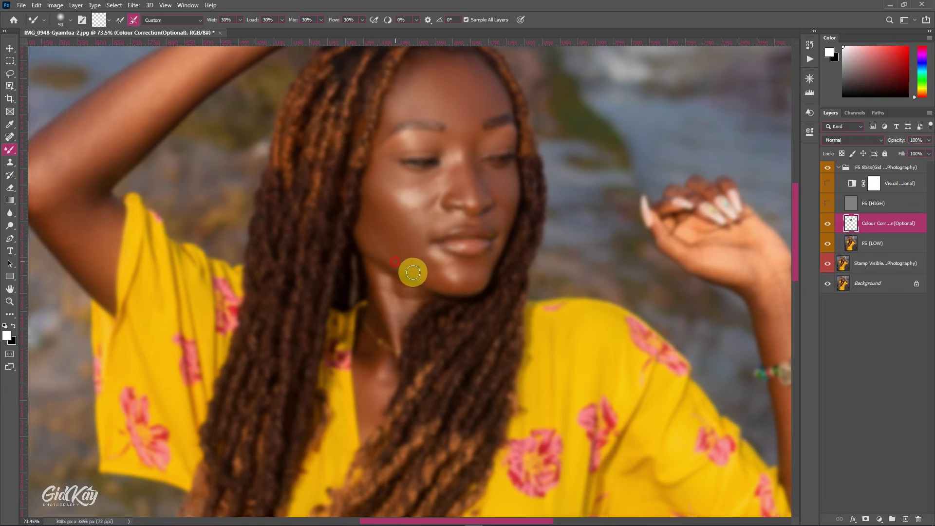
Blend the shiny highlight on the chin with short strokes of a reduced brush
{"action": "key", "text": "bracketleft"}
{"action": "key", "text": "bracketleft"}
{"action": "mouse_move", "coordinate": [447, 285]}
{"action": "left_mouse_down"}
{"action": "mouse_move", "coordinate": [428, 273]}
{"action": "mouse_move", "coordinate": [453, 286]}
{"action": "left_mouse_up"}
{"action": "left_click", "coordinate": [459, 286]}
{"action": "key", "text": "bracketright"}
Adjust the Mixer Brush size and blend the near cheek from its highlight down toward the corner of the mouth
{"action": "right_click", "coordinate": [431, 238]}
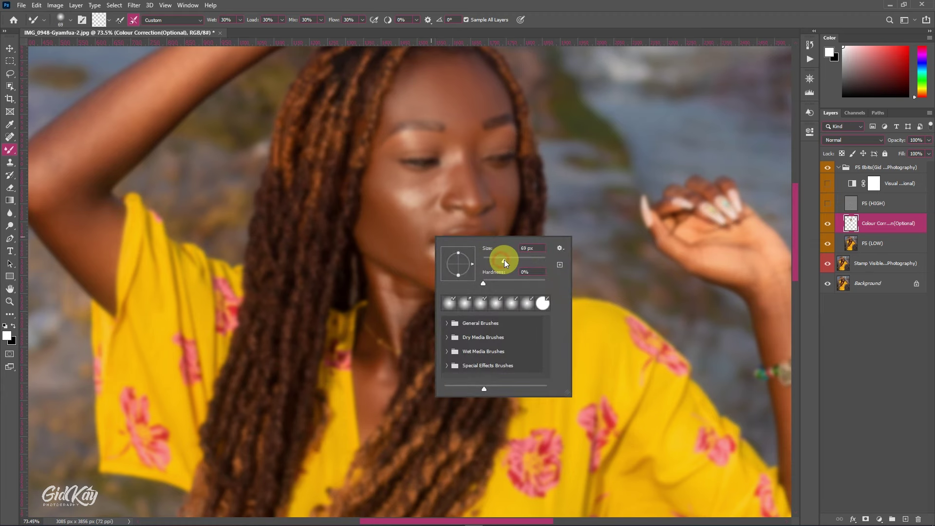
{"action": "left_click_drag", "start_coordinate": [504, 261], "coordinate": [501, 260]}
{"action": "left_click", "coordinate": [535, 2]}
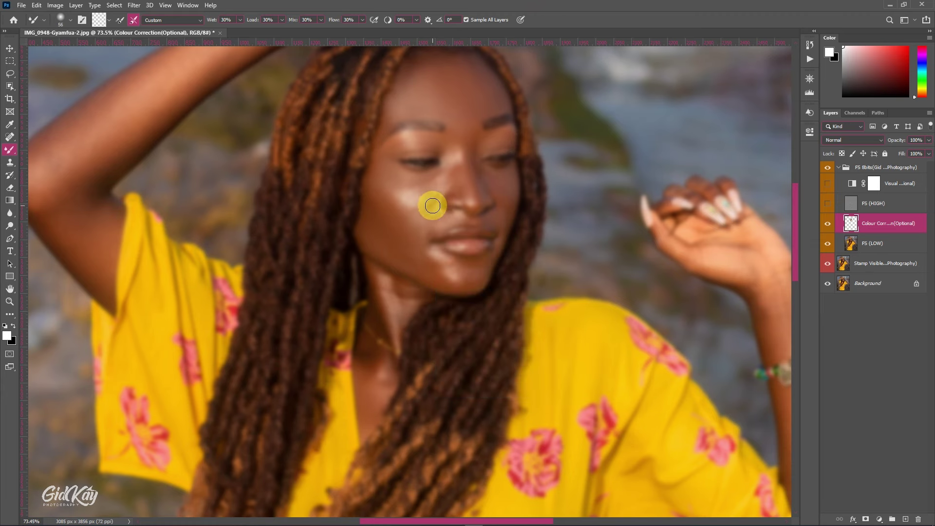
{"action": "scroll", "coordinate": [432, 222], "scroll_direction": "up", "scroll_amount": 1}
{"action": "key", "text": "bracketright"}
{"action": "key", "text": "bracketright"}
{"action": "key", "text": "bracketright"}
{"action": "mouse_move", "coordinate": [392, 238]}
{"action": "left_mouse_down"}
{"action": "mouse_move", "coordinate": [373, 235]}
{"action": "mouse_move", "coordinate": [419, 278]}
{"action": "left_mouse_up"}
{"action": "key", "text": "bracketleft"}
{"action": "key", "text": "bracketleft"}
Smooth the transition from the cheek highlight past the corner of the mouth to the chin, changing brush size as needed
{"action": "mouse_move", "coordinate": [397, 234]}
{"action": "left_mouse_down"}
{"action": "mouse_move", "coordinate": [422, 268]}
{"action": "mouse_move", "coordinate": [403, 234]}
{"action": "mouse_move", "coordinate": [430, 254]}
{"action": "mouse_move", "coordinate": [426, 240]}
{"action": "mouse_move", "coordinate": [430, 276]}
{"action": "mouse_move", "coordinate": [460, 304]}
{"action": "mouse_move", "coordinate": [456, 285]}
{"action": "mouse_move", "coordinate": [481, 284]}
{"action": "mouse_move", "coordinate": [460, 298]}
{"action": "mouse_move", "coordinate": [475, 301]}
{"action": "mouse_move", "coordinate": [490, 281]}
{"action": "mouse_move", "coordinate": [468, 308]}
{"action": "mouse_move", "coordinate": [409, 287]}
{"action": "mouse_move", "coordinate": [425, 298]}
{"action": "mouse_move", "coordinate": [435, 299]}
{"action": "mouse_move", "coordinate": [427, 285]}
{"action": "mouse_move", "coordinate": [449, 301]}
{"action": "left_mouse_up"}
{"action": "key", "text": "bracketleft"}
{"action": "key", "text": "bracketleft"}
{"action": "key", "text": "bracketleft"}
{"action": "key", "text": "bracketleft"}
{"action": "key", "text": "bracketright"}
{"action": "key", "text": "bracketright"}
{"action": "key", "text": "bracketright"}
{"action": "key", "text": "bracketright"}
{"action": "key", "text": "bracketleft"}
{"action": "key", "text": "bracketleft"}
{"action": "key", "text": "bracketright"}
{"action": "key", "text": "bracketright"}
{"action": "key", "text": "bracketright"}
{"action": "key", "text": "bracketleft"}
{"action": "key", "text": "bracketleft"}
{"action": "key", "text": "bracketright"}
{"action": "scroll", "coordinate": [447, 287], "scroll_direction": "up", "scroll_amount": 1}
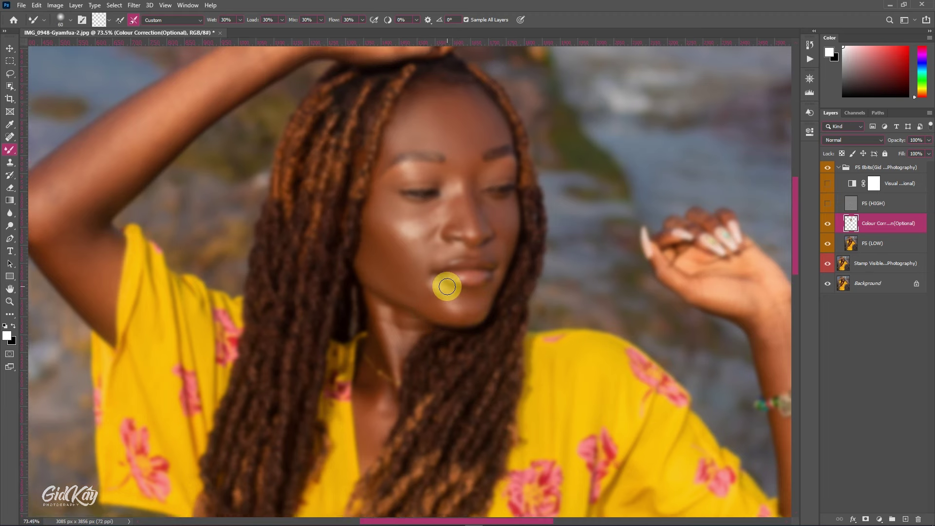
Blend the far cheek from beside the mouth up to below the eye with short strokes, varying the Mixer Brush size
{"action": "scroll", "coordinate": [448, 287], "scroll_direction": "up", "scroll_amount": 2}
{"action": "key", "text": "bracketleft"}
{"action": "key", "text": "bracketright"}
{"action": "mouse_move", "coordinate": [501, 315]}
{"action": "left_mouse_down"}
{"action": "mouse_move", "coordinate": [497, 321]}
{"action": "mouse_move", "coordinate": [503, 296]}
{"action": "mouse_move", "coordinate": [488, 296]}
{"action": "mouse_move", "coordinate": [506, 285]}
{"action": "left_mouse_up"}
{"action": "key", "text": "bracketright"}
{"action": "key", "text": "bracketleft"}
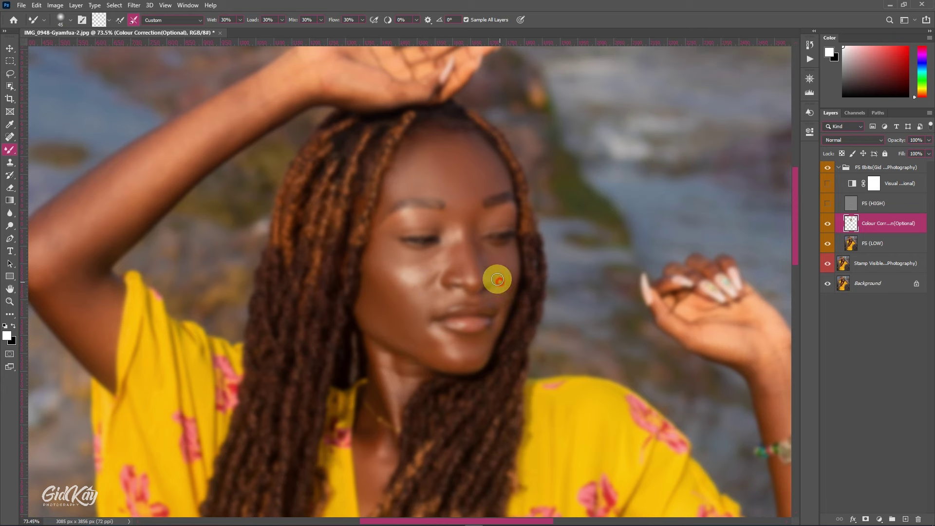
{"action": "key", "text": "bracketright"}
{"action": "key", "text": "bracketright"}
{"action": "left_click_drag", "start_coordinate": [488, 251], "coordinate": [502, 263]}
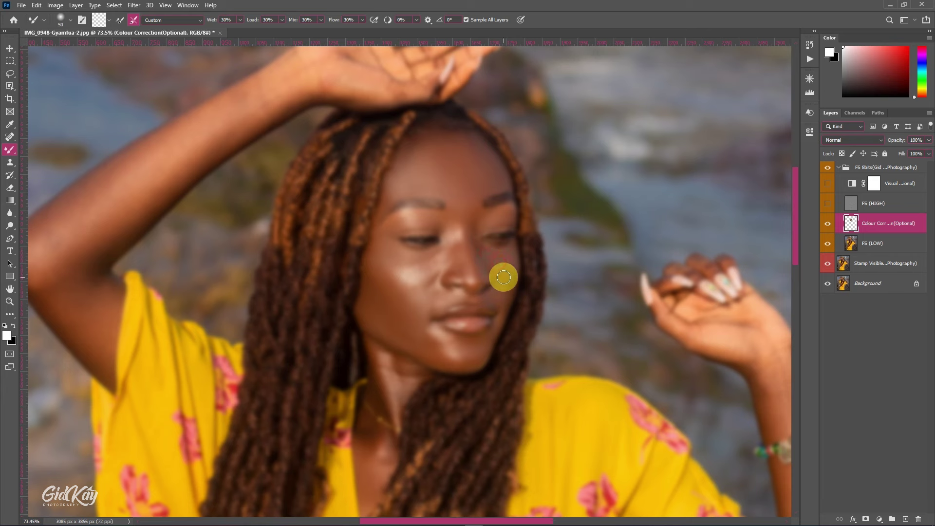
Smooth the skin from below the far eye around the nose to the smile line beside the near nostril, changing brush size as needed
{"action": "key", "text": "bracketleft"}
{"action": "left_click", "coordinate": [486, 246]}
{"action": "mouse_move", "coordinate": [486, 246]}
{"action": "left_mouse_down"}
{"action": "mouse_move", "coordinate": [513, 245]}
{"action": "mouse_move", "coordinate": [510, 256]}
{"action": "mouse_move", "coordinate": [471, 219]}
{"action": "mouse_move", "coordinate": [481, 280]}
{"action": "mouse_move", "coordinate": [487, 271]}
{"action": "mouse_move", "coordinate": [497, 283]}
{"action": "mouse_move", "coordinate": [427, 290]}
{"action": "mouse_move", "coordinate": [434, 282]}
{"action": "mouse_move", "coordinate": [417, 295]}
{"action": "mouse_move", "coordinate": [390, 289]}
{"action": "mouse_move", "coordinate": [417, 299]}
{"action": "mouse_move", "coordinate": [434, 288]}
{"action": "mouse_move", "coordinate": [444, 318]}
{"action": "left_mouse_up"}
{"action": "key", "text": "bracketright"}
{"action": "key", "text": "bracketright"}
{"action": "key", "text": "bracketleft"}
{"action": "scroll", "coordinate": [469, 219], "scroll_direction": "up", "scroll_amount": 1}
{"action": "key", "text": "bracketleft"}
{"action": "key", "text": "bracketright"}
{"action": "key", "text": "bracketright"}
{"action": "key", "text": "bracketright"}
{"action": "key", "text": "bracketright"}
{"action": "key", "text": "bracketright"}
{"action": "key", "text": "bracketright"}
{"action": "key", "text": "bracketleft"}
{"action": "key", "text": "bracketleft"}
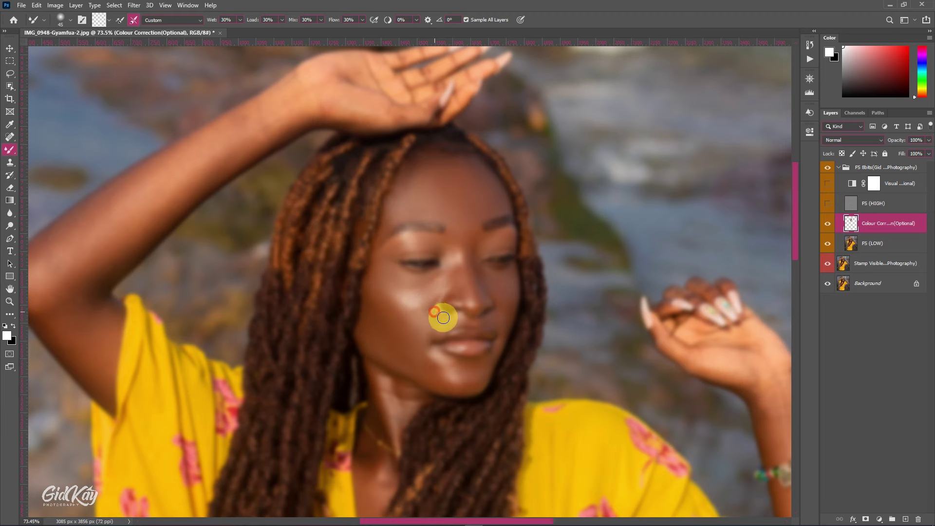
Blend the highlight on the near cheek outward with the Mixer Brush enlarged to 60 px
{"action": "key", "text": "bracketright"}
{"action": "key", "text": "bracketright"}
{"action": "scroll", "coordinate": [428, 310], "scroll_direction": "down", "scroll_amount": 1}
{"action": "key", "text": "bracketright"}
{"action": "key", "text": "bracketright"}
{"action": "key", "text": "bracketright"}
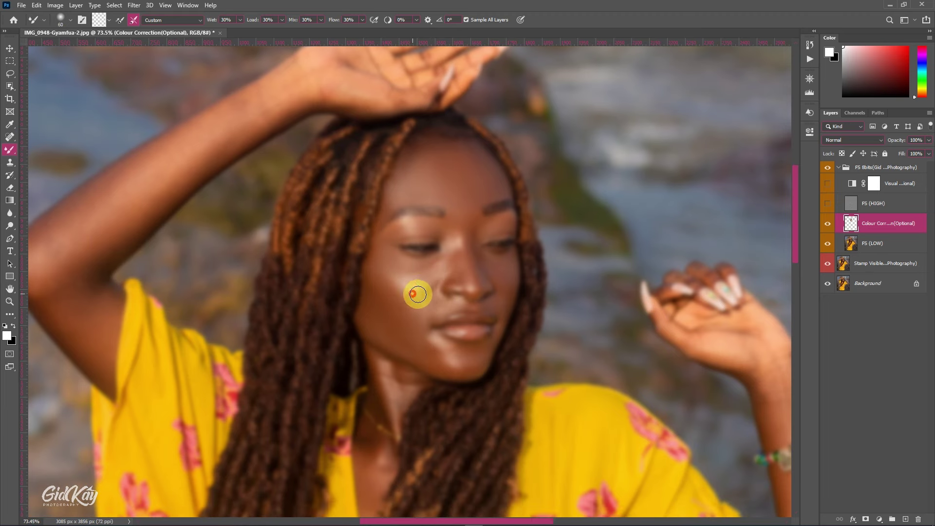
{"action": "left_click_drag", "start_coordinate": [413, 291], "coordinate": [397, 287]}
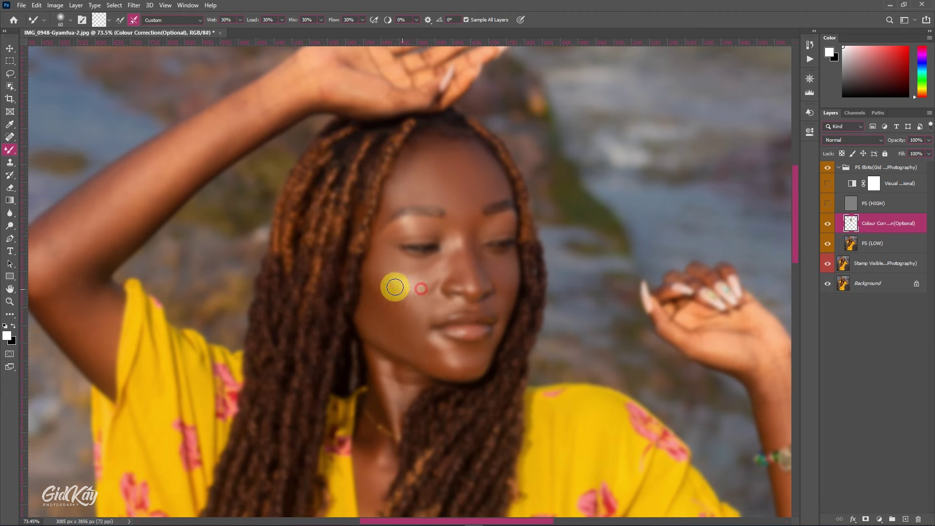
Blend the temple beside the near eye with a 45 px brush, and smooth the nose from tip to bridge at 40 px
{"action": "scroll", "coordinate": [404, 293], "scroll_direction": "up", "scroll_amount": 4}
{"action": "key", "text": "bracketright"}
{"action": "key", "text": "bracketright"}
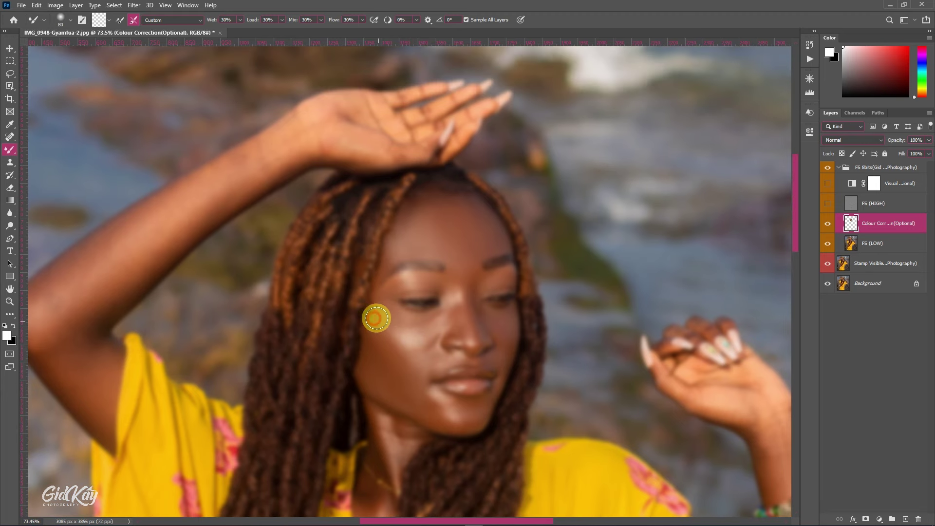
{"action": "key", "text": "bracketleft"}
{"action": "key", "text": "bracketleft"}
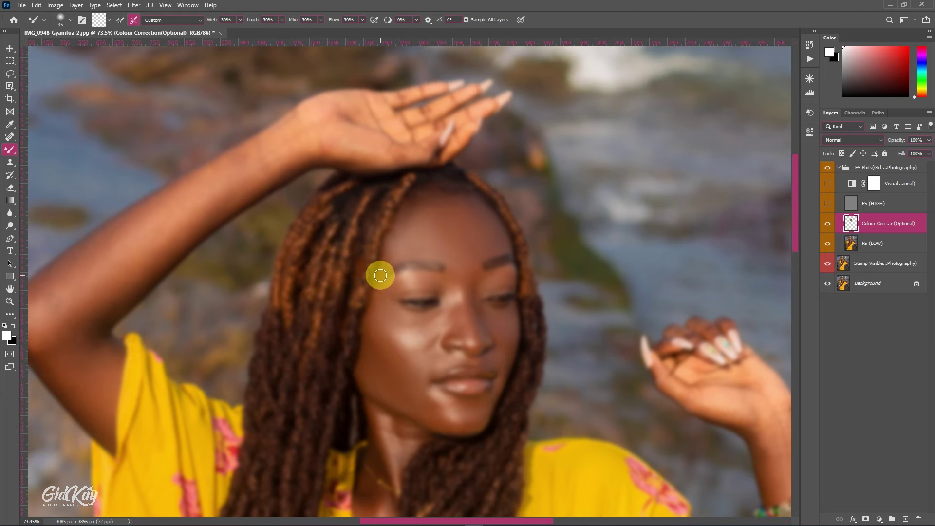
{"action": "left_click_drag", "start_coordinate": [380, 275], "coordinate": [383, 296]}
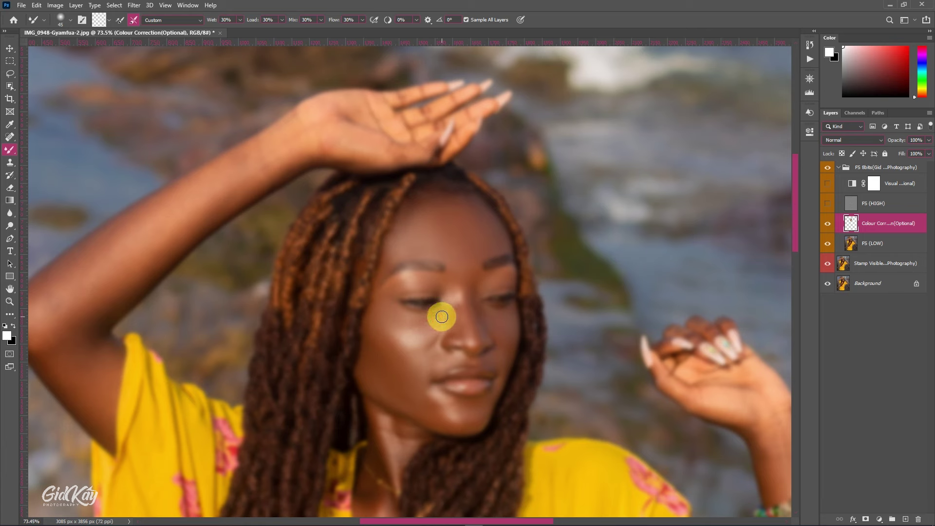
{"action": "scroll", "coordinate": [444, 323], "scroll_direction": "down", "scroll_amount": 2}
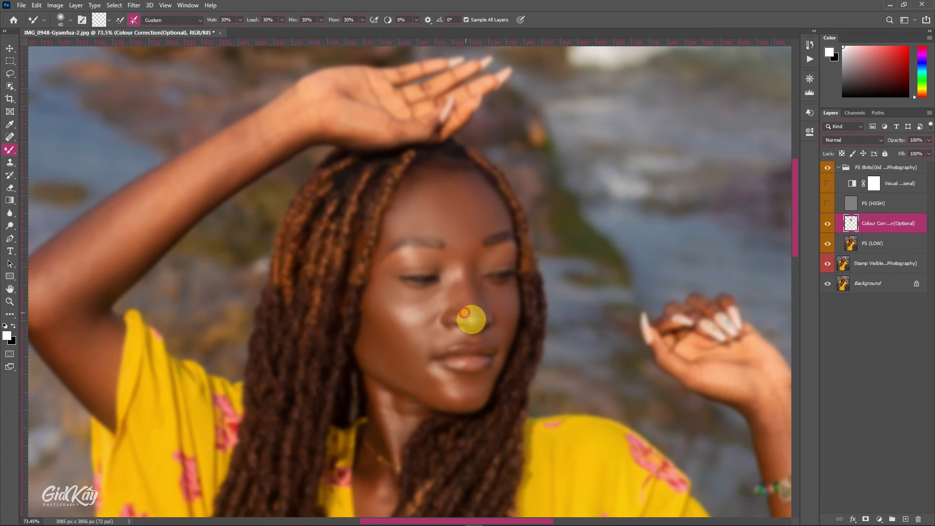
{"action": "mouse_move", "coordinate": [472, 318]}
{"action": "left_mouse_down"}
{"action": "mouse_move", "coordinate": [462, 270]}
{"action": "mouse_move", "coordinate": [497, 288]}
{"action": "mouse_move", "coordinate": [477, 266]}
{"action": "mouse_move", "coordinate": [488, 251]}
{"action": "mouse_move", "coordinate": [501, 264]}
{"action": "mouse_move", "coordinate": [442, 258]}
{"action": "left_mouse_up"}
Smooth the skin tones on the neck just below the jawline with a 45 to 50 px Mixer Brush
{"action": "scroll", "coordinate": [462, 269], "scroll_direction": "down", "scroll_amount": 3}
{"action": "key", "text": "bracketleft"}
{"action": "key", "text": "bracketright"}
{"action": "key", "text": "bracketright"}
{"action": "scroll", "coordinate": [443, 260], "scroll_direction": "down", "scroll_amount": 3}
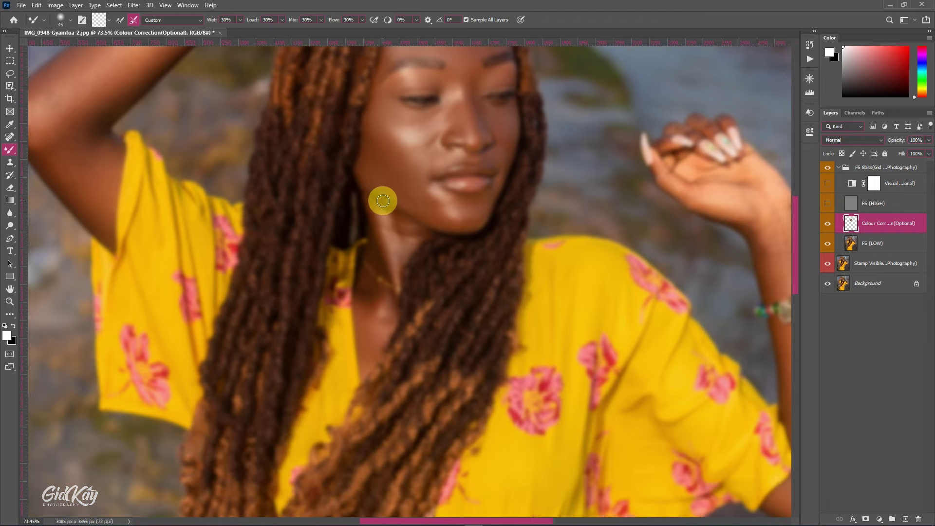
{"action": "key", "text": "bracketleft"}
{"action": "left_click_drag", "start_coordinate": [385, 247], "coordinate": [393, 284]}
{"action": "key", "text": "bracketright"}
{"action": "key", "text": "bracketright"}
{"action": "left_click_drag", "start_coordinate": [378, 215], "coordinate": [391, 247]}
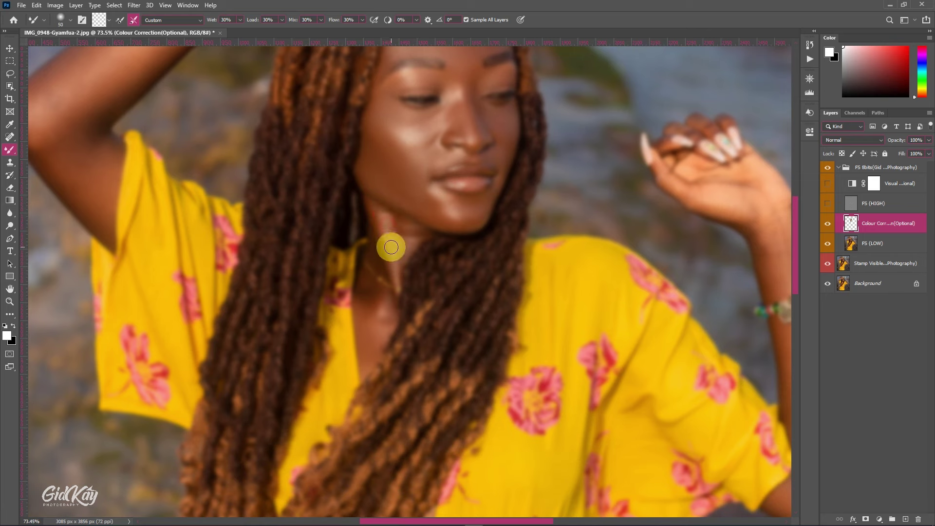
{"action": "key", "text": "bracketleft"}
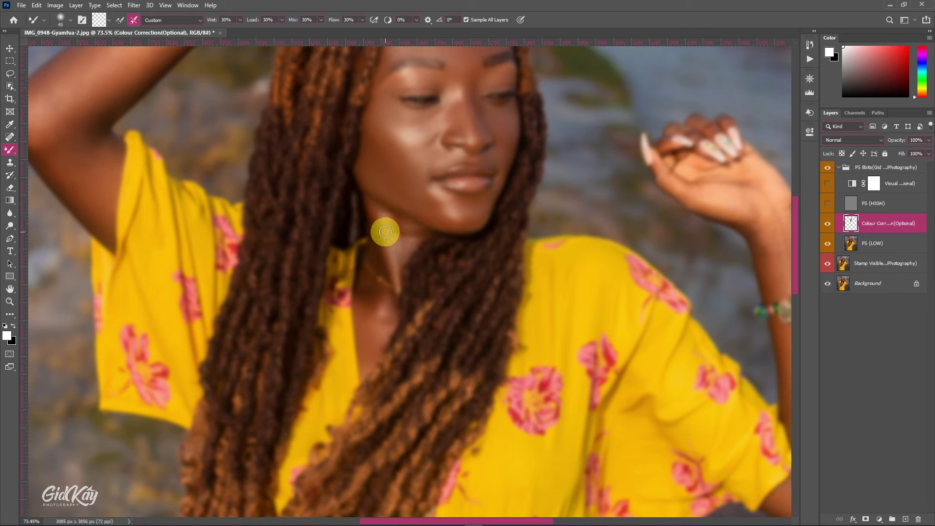
{"action": "mouse_move", "coordinate": [398, 249]}
{"action": "left_mouse_down"}
{"action": "mouse_move", "coordinate": [402, 261]}
{"action": "mouse_move", "coordinate": [407, 228]}
{"action": "mouse_move", "coordinate": [426, 233]}
{"action": "mouse_move", "coordinate": [394, 215]}
{"action": "mouse_move", "coordinate": [409, 220]}
{"action": "left_mouse_up"}
{"action": "left_click", "coordinate": [410, 243]}
Blend the skin from under the near jaw down the neck to the upper chest inside the dress neckline, adjusting the brush size
{"action": "key", "text": "bracketleft"}
{"action": "key", "text": "bracketleft"}
{"action": "key", "text": "bracketright"}
{"action": "mouse_move", "coordinate": [372, 190]}
{"action": "left_mouse_down"}
{"action": "mouse_move", "coordinate": [391, 201]}
{"action": "mouse_move", "coordinate": [369, 201]}
{"action": "mouse_move", "coordinate": [386, 266]}
{"action": "mouse_move", "coordinate": [374, 241]}
{"action": "mouse_move", "coordinate": [380, 274]}
{"action": "mouse_move", "coordinate": [361, 289]}
{"action": "mouse_move", "coordinate": [370, 303]}
{"action": "mouse_move", "coordinate": [377, 296]}
{"action": "mouse_move", "coordinate": [376, 312]}
{"action": "mouse_move", "coordinate": [381, 301]}
{"action": "mouse_move", "coordinate": [379, 317]}
{"action": "mouse_move", "coordinate": [383, 298]}
{"action": "mouse_move", "coordinate": [388, 317]}
{"action": "mouse_move", "coordinate": [360, 297]}
{"action": "mouse_move", "coordinate": [365, 332]}
{"action": "left_mouse_up"}
{"action": "key", "text": "bracketright"}
{"action": "key", "text": "bracketright"}
{"action": "key", "text": "bracketright"}
{"action": "key", "text": "bracketright"}
{"action": "key", "text": "bracketright"}
{"action": "key", "text": "bracketright"}
{"action": "scroll", "coordinate": [366, 314], "scroll_direction": "down", "scroll_amount": 1}
{"action": "mouse_move", "coordinate": [362, 297]}
{"action": "left_mouse_down"}
{"action": "mouse_move", "coordinate": [365, 326]}
{"action": "mouse_move", "coordinate": [376, 316]}
{"action": "mouse_move", "coordinate": [364, 353]}
{"action": "mouse_move", "coordinate": [373, 337]}
{"action": "left_mouse_up"}
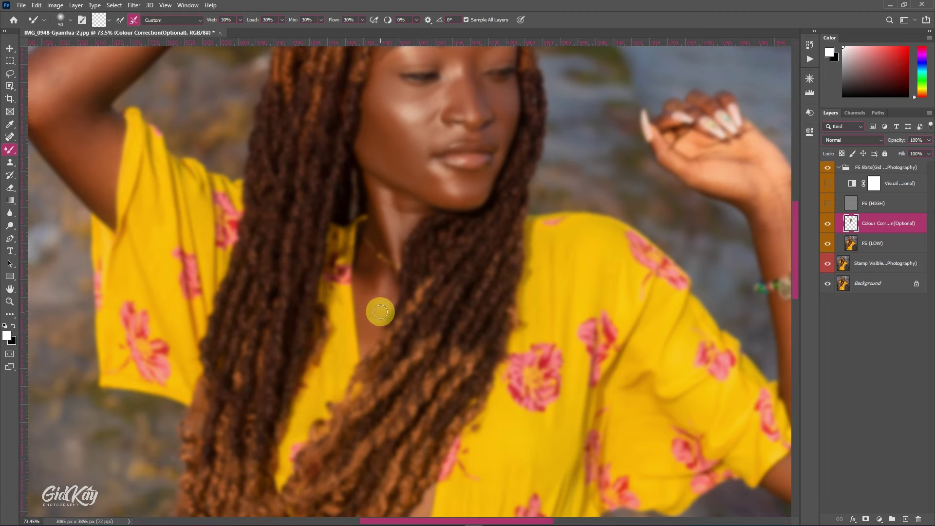
{"action": "left_click_drag", "start_coordinate": [383, 304], "coordinate": [382, 307]}
{"action": "scroll", "coordinate": [368, 288], "scroll_direction": "up", "scroll_amount": 2}
{"action": "key", "text": "]"}
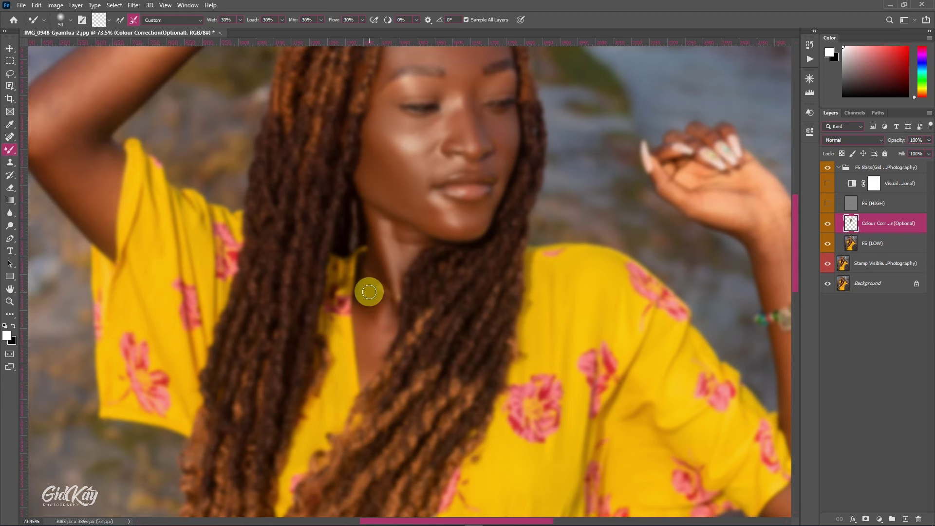
Smooth the small triangle of skin in the dress's lower front opening, reducing the Mixer Brush to 30 px toward its tip
{"action": "scroll", "coordinate": [370, 292], "scroll_direction": "down", "scroll_amount": 10}
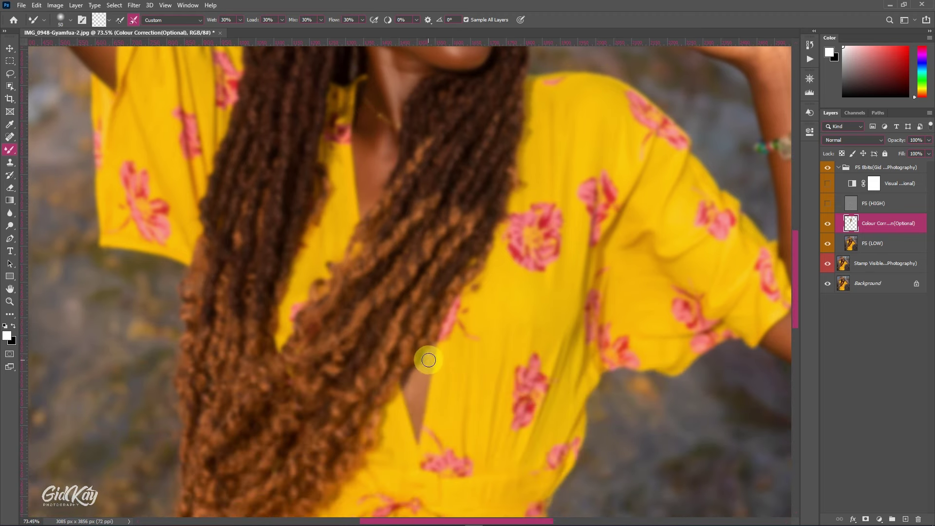
{"action": "mouse_move", "coordinate": [428, 354]}
{"action": "left_mouse_down"}
{"action": "mouse_move", "coordinate": [416, 402]}
{"action": "mouse_move", "coordinate": [425, 375]}
{"action": "mouse_move", "coordinate": [419, 401]}
{"action": "left_mouse_up"}
{"action": "scroll", "coordinate": [419, 401], "scroll_direction": "down", "scroll_amount": 2}
{"action": "key", "text": "bracketleft"}
{"action": "key", "text": "bracketleft"}
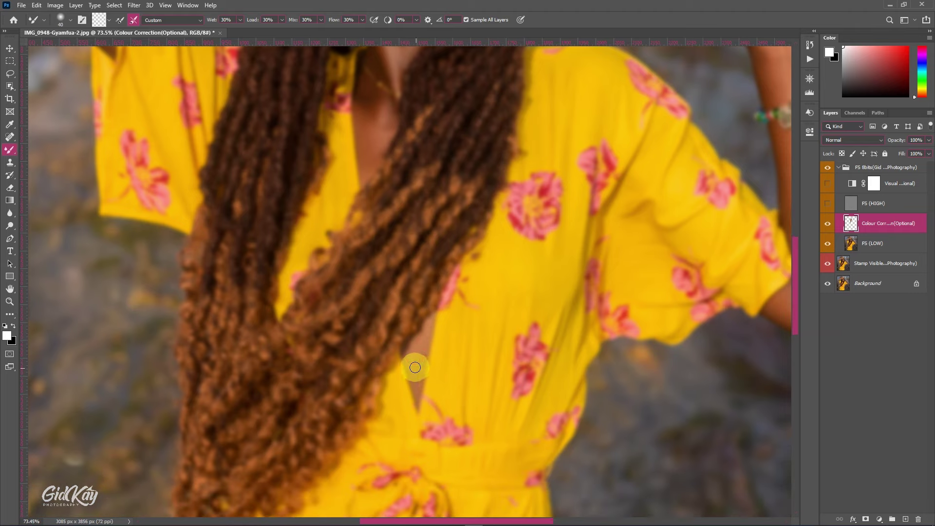
{"action": "mouse_move", "coordinate": [415, 367]}
{"action": "left_mouse_down"}
{"action": "mouse_move", "coordinate": [417, 359]}
{"action": "mouse_move", "coordinate": [414, 402]}
{"action": "left_mouse_up"}
{"action": "key", "text": "bracketleft"}
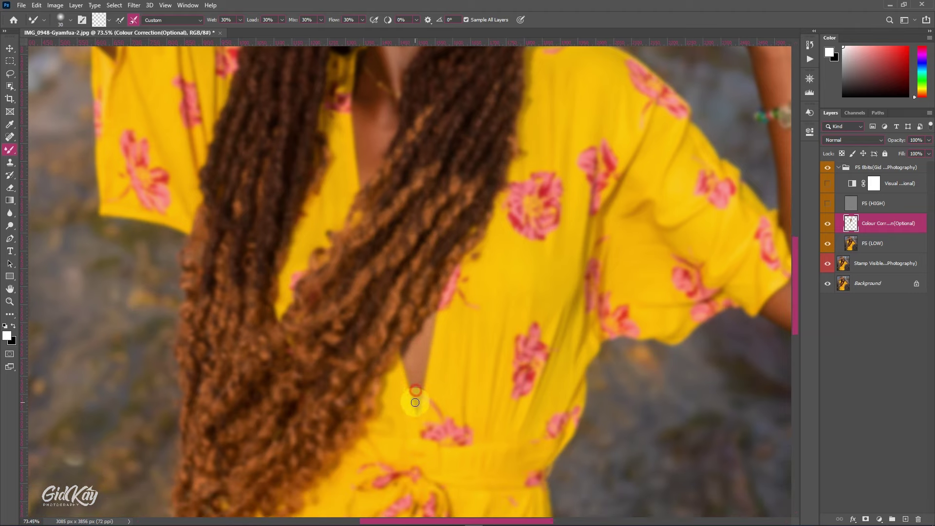
Show the FS (HIGH) texture layer and compare the face with the Colour Correction layer hidden and shown
{"action": "scroll", "coordinate": [415, 402], "scroll_direction": "up", "scroll_amount": 10}
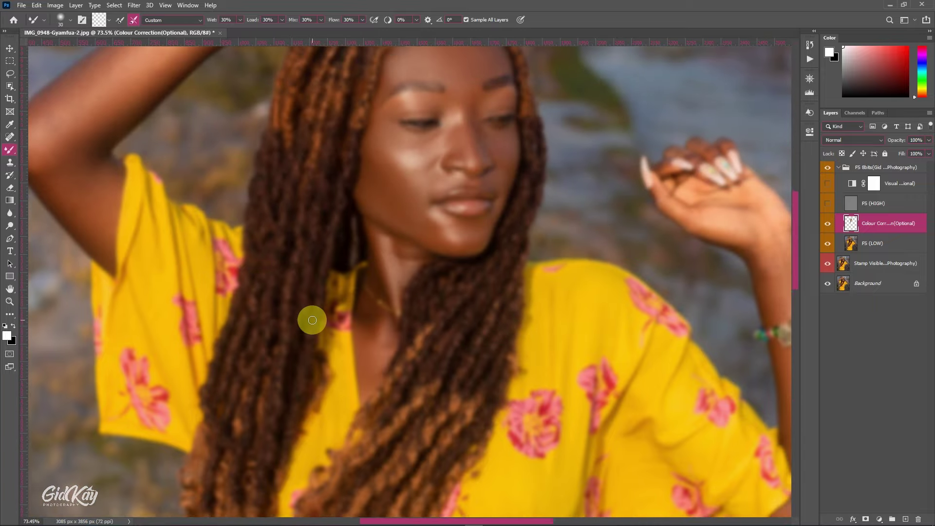
{"action": "scroll", "coordinate": [312, 320], "scroll_direction": "up", "scroll_amount": 3}
{"action": "left_click", "coordinate": [828, 204]}
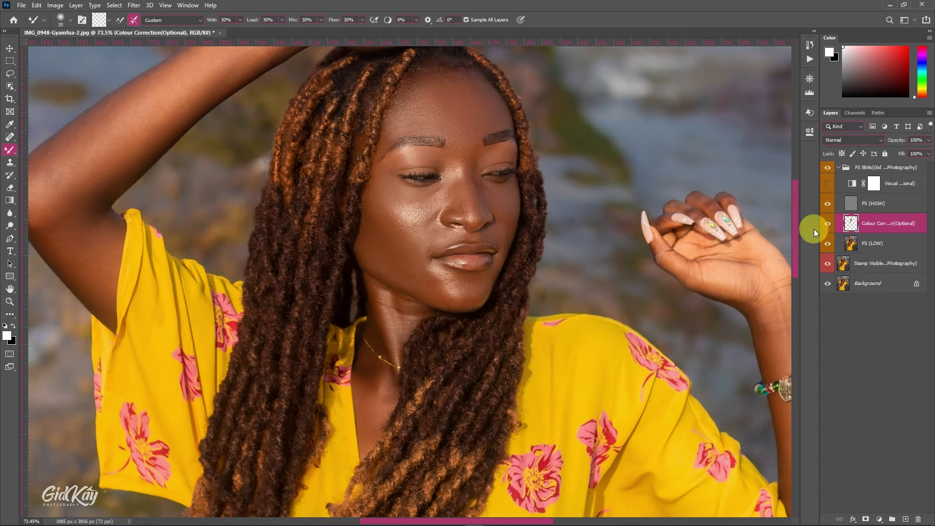
{"action": "left_click", "coordinate": [826, 224]}
{"action": "left_click", "coordinate": [827, 224]}
{"action": "scroll", "coordinate": [438, 192], "scroll_direction": "up", "scroll_amount": 2}
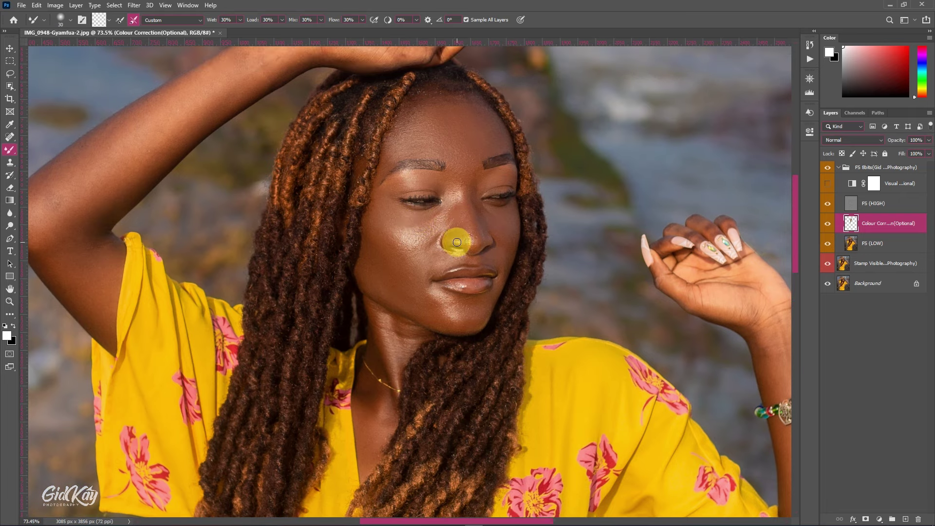
{"action": "scroll", "coordinate": [470, 214], "scroll_direction": "up", "scroll_amount": 2}
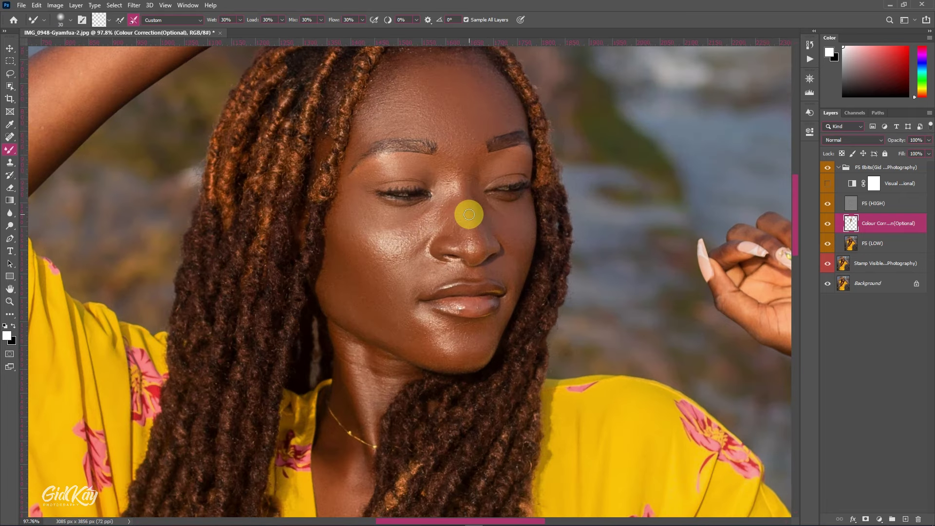
{"action": "scroll", "coordinate": [465, 229], "scroll_direction": "up", "scroll_amount": 3}
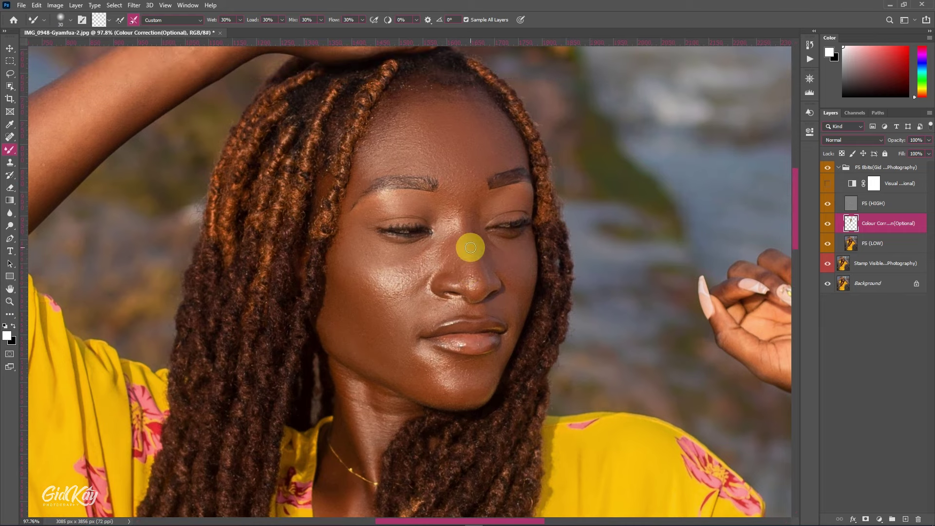
{"action": "left_click", "coordinate": [827, 223]}
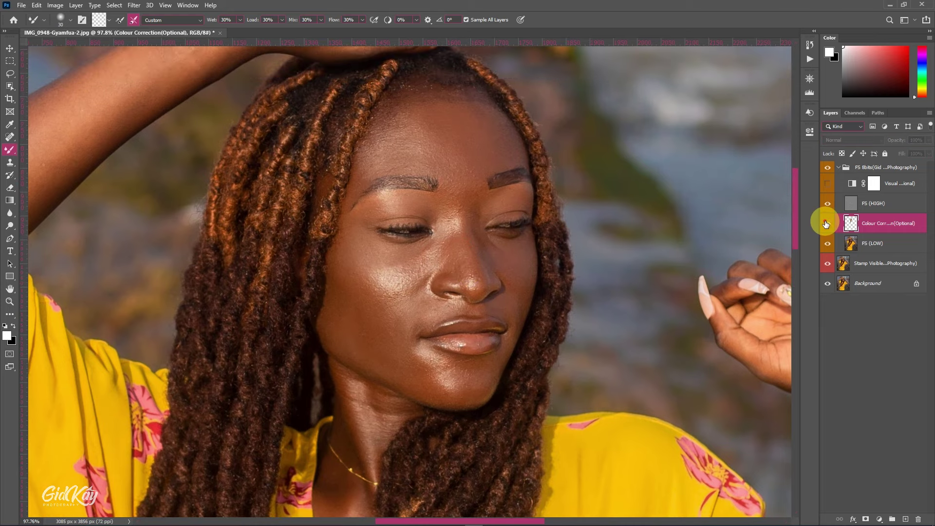
{"action": "left_click", "coordinate": [827, 224]}
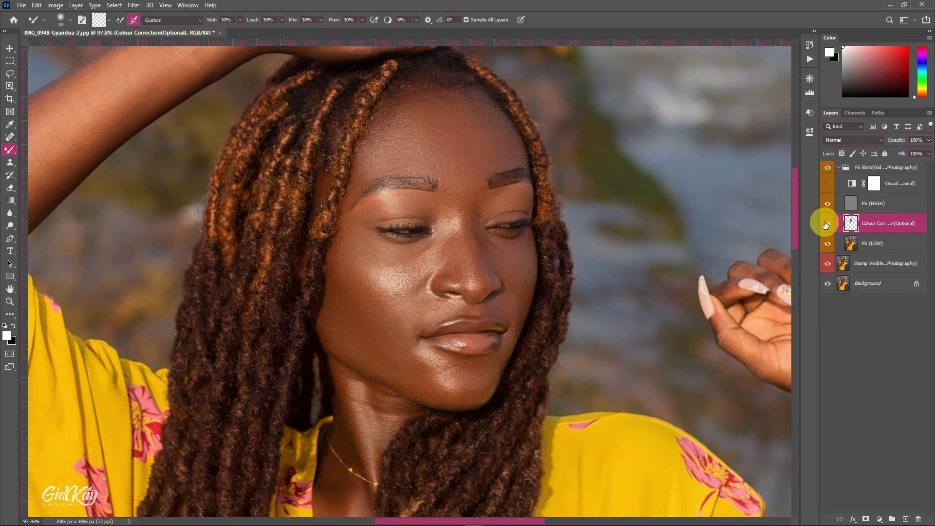
Isolate the Colour Correction layer to inspect the painted skin areas, and restore the visibility of the other layers
{"action": "left_click", "coordinate": [829, 224], "text": "alt"}
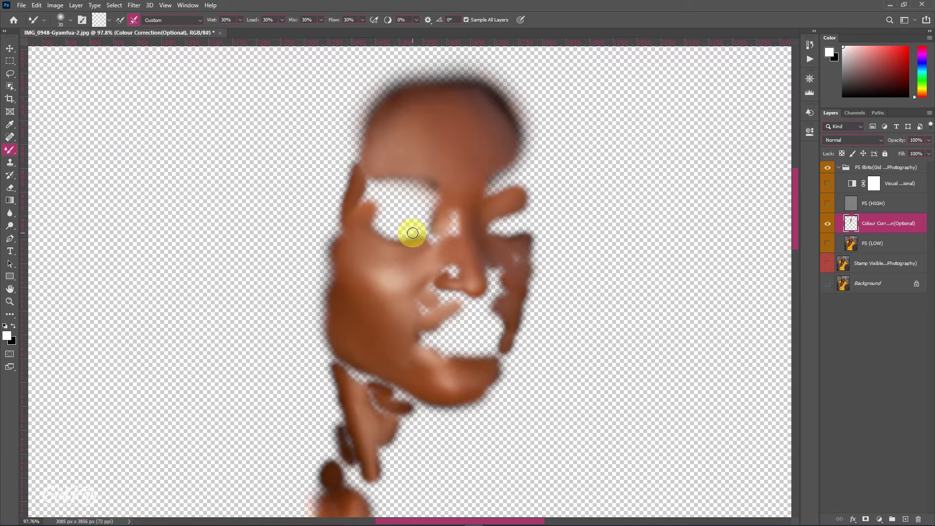
{"action": "scroll", "coordinate": [411, 234], "scroll_direction": "down", "scroll_amount": 4}
{"action": "scroll", "coordinate": [445, 226], "scroll_direction": "up", "scroll_amount": 3}
{"action": "scroll", "coordinate": [487, 279], "scroll_direction": "down", "scroll_amount": 1}
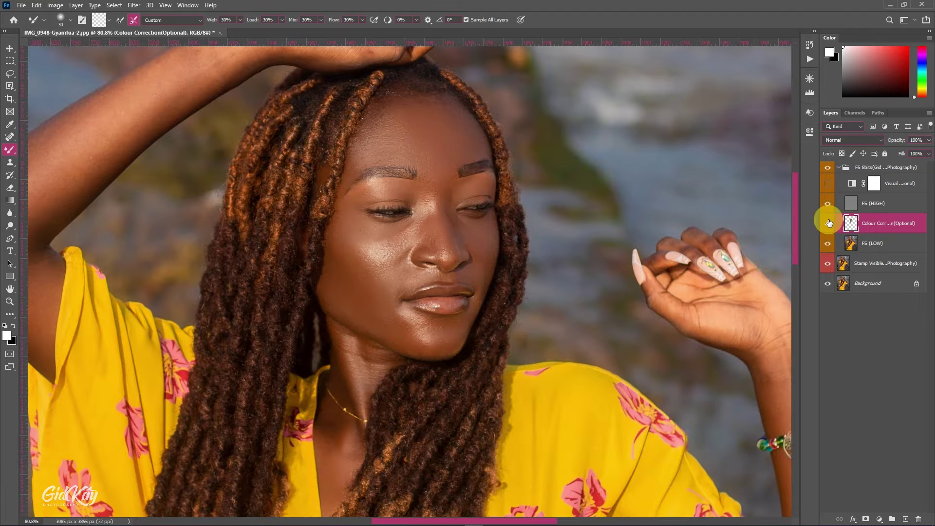
{"action": "left_click", "coordinate": [828, 223], "text": "alt"}
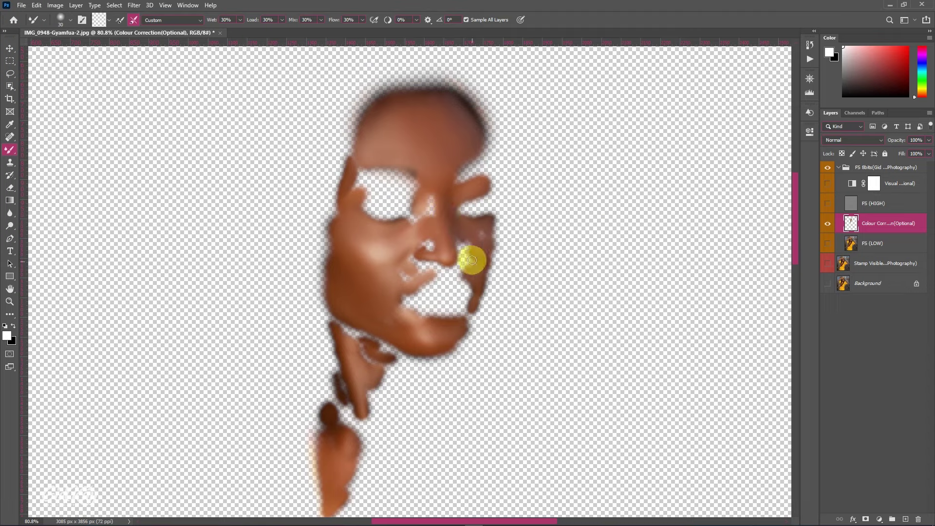
{"action": "left_click", "coordinate": [827, 224], "text": "alt"}
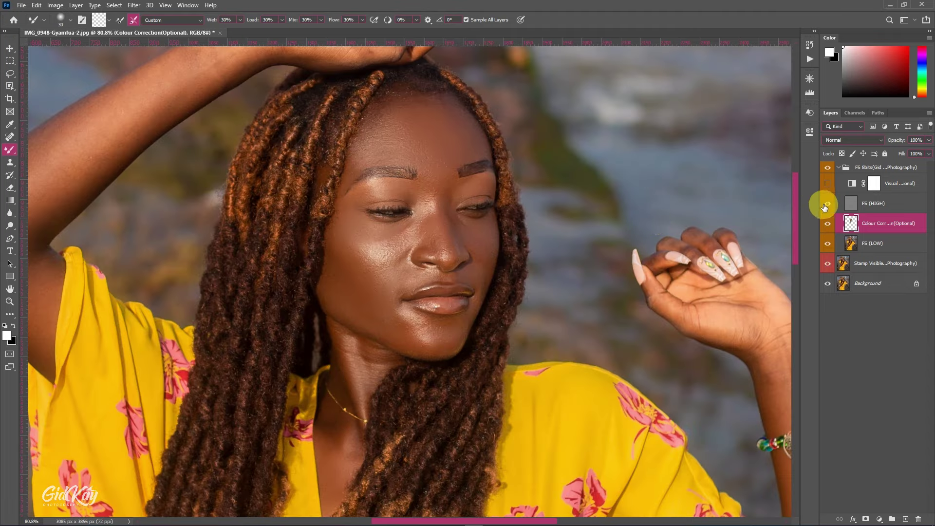
Hide the FS (HIGH) layer and blend the skin beside the far nostril, above the upper lip and near the mouth corner
{"action": "left_click", "coordinate": [828, 204]}
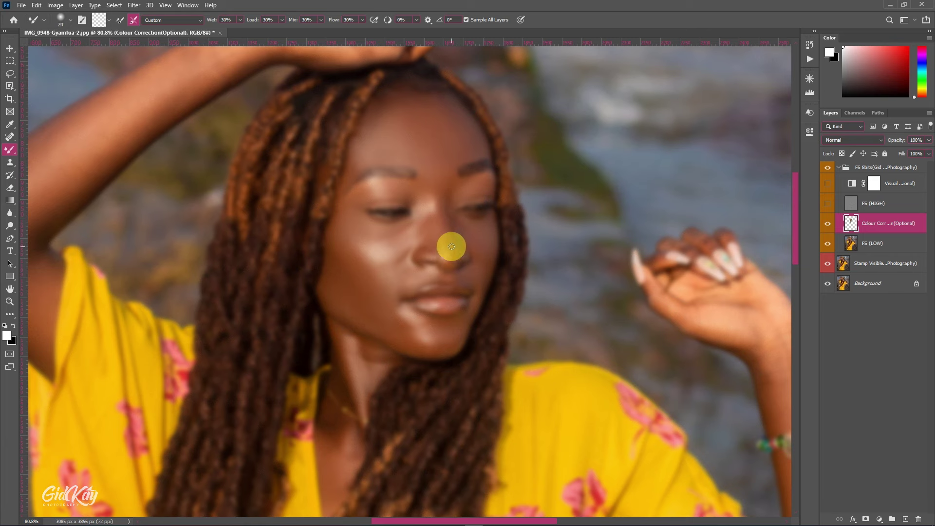
{"action": "key", "text": "bracketright"}
{"action": "mouse_move", "coordinate": [450, 260]}
{"action": "left_mouse_down"}
{"action": "mouse_move", "coordinate": [450, 237]}
{"action": "mouse_move", "coordinate": [482, 279]}
{"action": "mouse_move", "coordinate": [473, 263]}
{"action": "mouse_move", "coordinate": [459, 272]}
{"action": "left_mouse_up"}
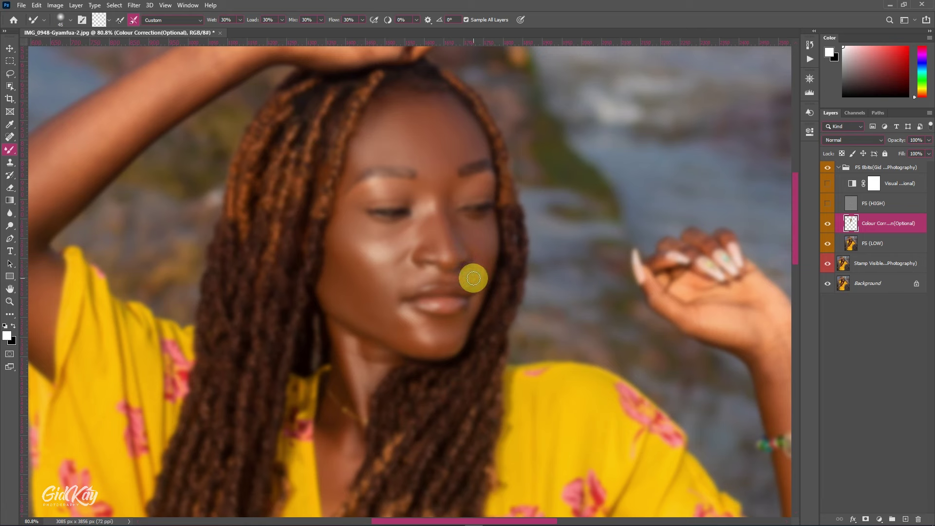
{"action": "key", "text": "bracketleft"}
{"action": "key", "text": "bracketleft"}
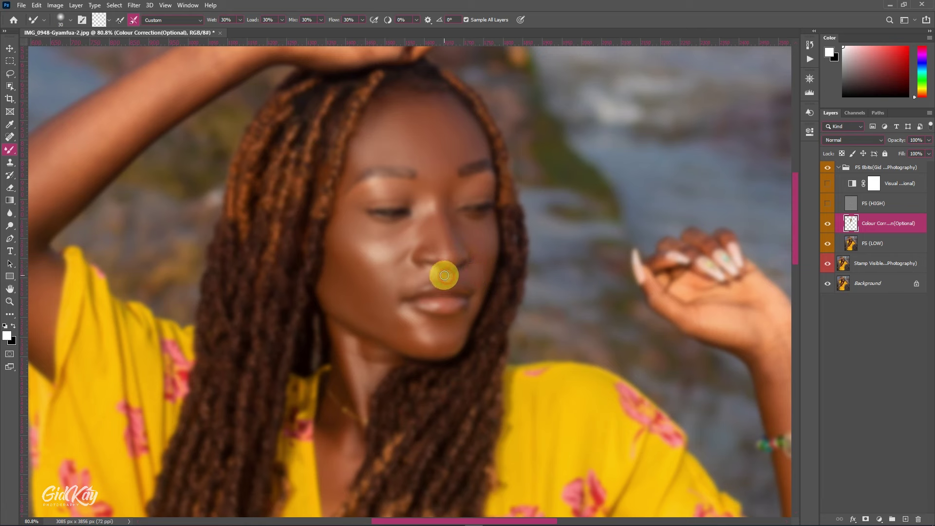
{"action": "mouse_move", "coordinate": [428, 275]}
{"action": "left_mouse_down"}
{"action": "mouse_move", "coordinate": [415, 280]}
{"action": "mouse_move", "coordinate": [405, 267]}
{"action": "mouse_move", "coordinate": [390, 278]}
{"action": "mouse_move", "coordinate": [398, 279]}
{"action": "left_mouse_up"}
{"action": "key", "text": "bracketright"}
{"action": "left_click", "coordinate": [404, 287]}
{"action": "key", "text": "bracketright"}
{"action": "key", "text": "bracketright"}
{"action": "scroll", "coordinate": [404, 275], "scroll_direction": "up", "scroll_amount": 3}
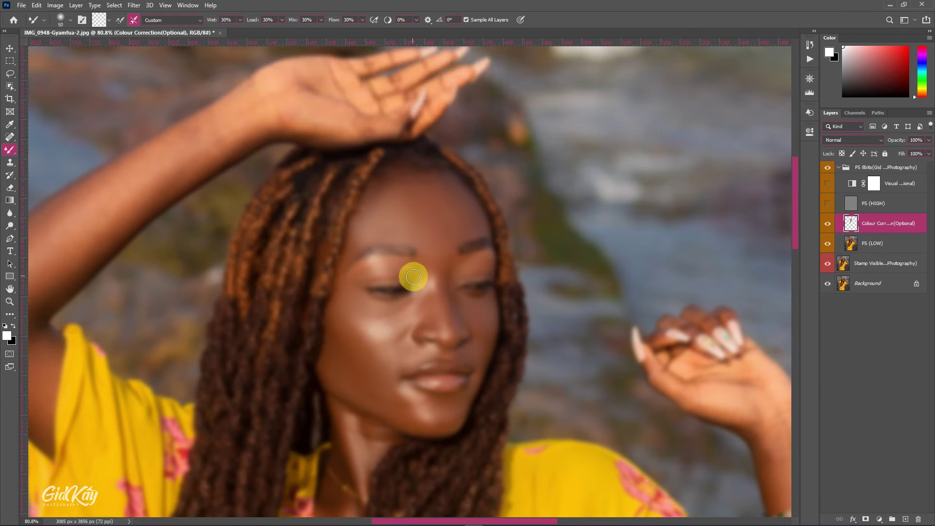
Blend the side of the nose above the near nostril with the Mixer Brush reduced to 30 px
{"action": "key", "text": "bracketleft"}
{"action": "key", "text": "bracketleft"}
{"action": "key", "text": "bracketleft"}
{"action": "key", "text": "bracketleft"}
{"action": "left_click_drag", "start_coordinate": [426, 323], "coordinate": [435, 325]}
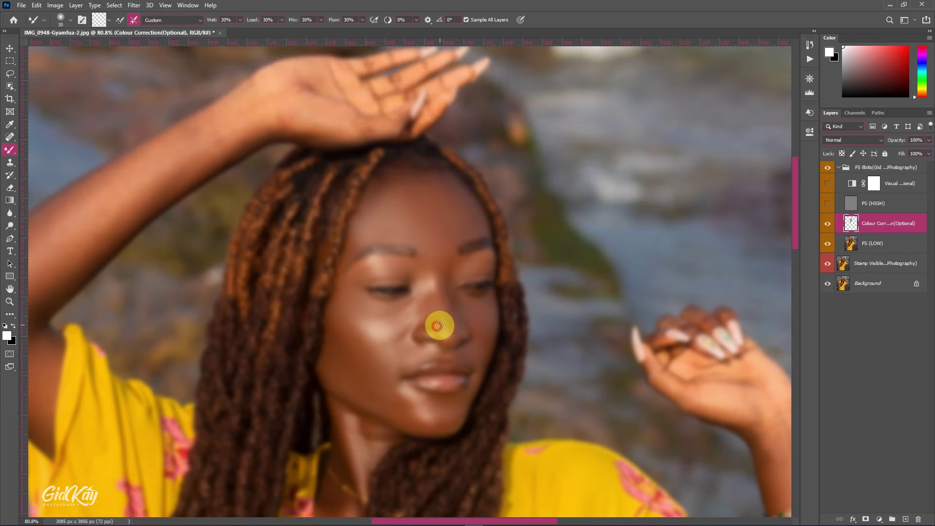
Smooth the skin from the nose bridge to below the far eye, and blend the area under the near eye
{"action": "scroll", "coordinate": [439, 325], "scroll_direction": "up", "scroll_amount": 1}
{"action": "scroll", "coordinate": [444, 313], "scroll_direction": "down", "scroll_amount": 3}
{"action": "key", "text": "bracketright"}
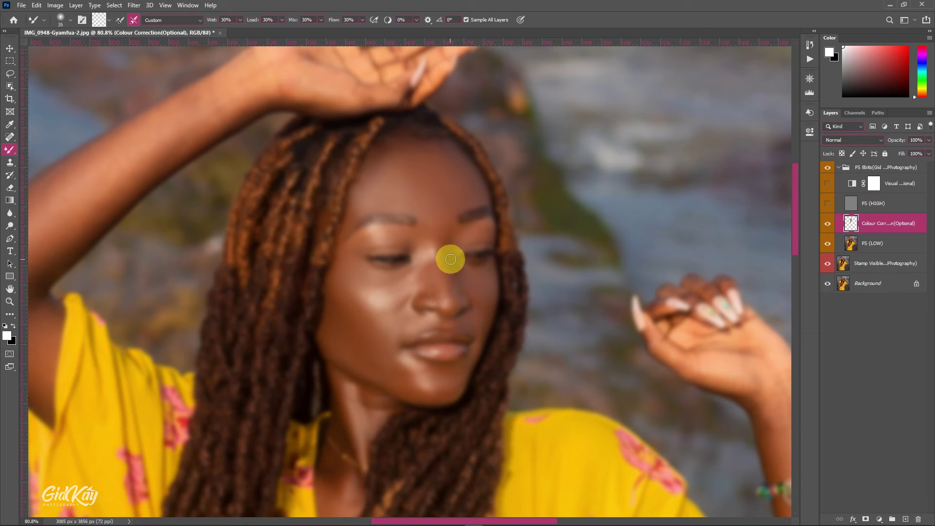
{"action": "mouse_move", "coordinate": [450, 259]}
{"action": "left_mouse_down"}
{"action": "mouse_move", "coordinate": [467, 273]}
{"action": "mouse_move", "coordinate": [463, 264]}
{"action": "mouse_move", "coordinate": [478, 264]}
{"action": "left_mouse_up"}
{"action": "key", "text": "bracketright"}
{"action": "left_click_drag", "start_coordinate": [381, 266], "coordinate": [401, 265]}
{"action": "scroll", "coordinate": [392, 267], "scroll_direction": "down", "scroll_amount": 5}
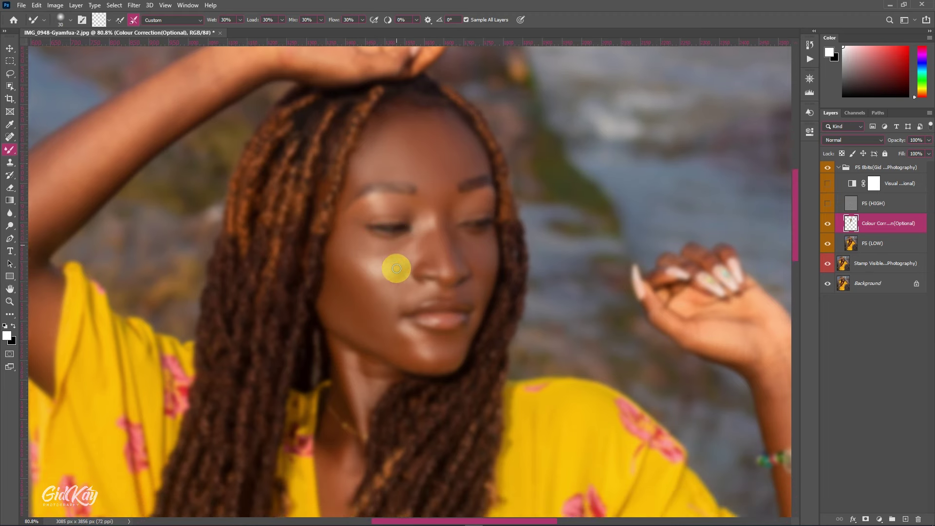
Blend the skin along the chin and near jawline with the Mixer Brush at about 50 px
{"action": "scroll", "coordinate": [431, 256], "scroll_direction": "up", "scroll_amount": 2}
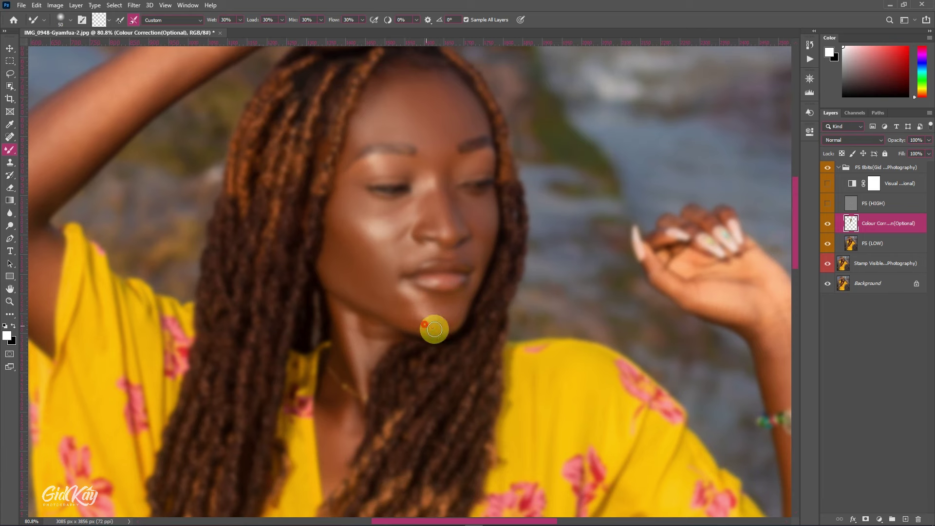
{"action": "mouse_move", "coordinate": [434, 330]}
{"action": "left_mouse_down"}
{"action": "mouse_move", "coordinate": [462, 320]}
{"action": "mouse_move", "coordinate": [464, 305]}
{"action": "mouse_move", "coordinate": [445, 314]}
{"action": "mouse_move", "coordinate": [424, 300]}
{"action": "mouse_move", "coordinate": [438, 316]}
{"action": "mouse_move", "coordinate": [453, 311]}
{"action": "mouse_move", "coordinate": [401, 286]}
{"action": "mouse_move", "coordinate": [407, 313]}
{"action": "mouse_move", "coordinate": [388, 307]}
{"action": "left_mouse_up"}
{"action": "key", "text": "bracketright"}
{"action": "key", "text": "bracketleft"}
{"action": "key", "text": "]"}
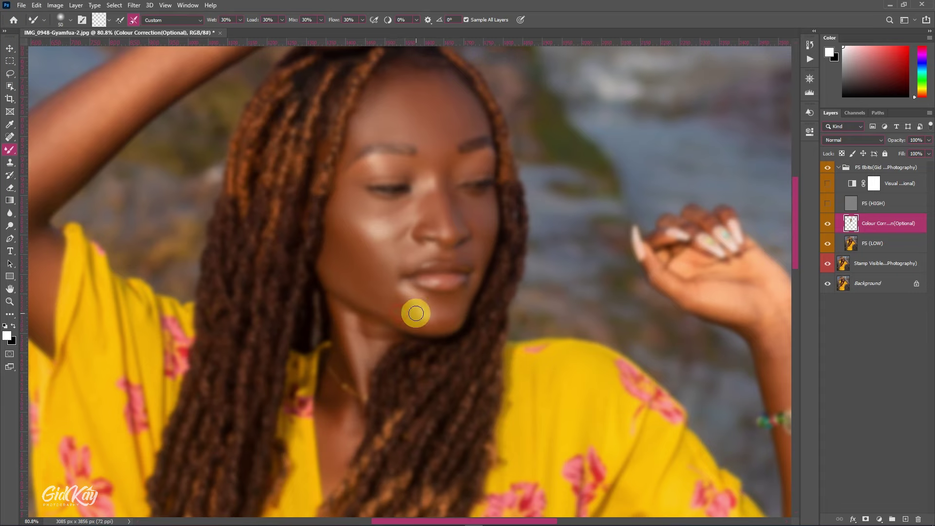
{"action": "scroll", "coordinate": [416, 314], "scroll_direction": "up", "scroll_amount": 1}
{"action": "scroll", "coordinate": [417, 319], "scroll_direction": "down", "scroll_amount": 1}
{"action": "scroll", "coordinate": [417, 316], "scroll_direction": "up", "scroll_amount": 1}
{"action": "scroll", "coordinate": [412, 313], "scroll_direction": "down", "scroll_amount": 1}
{"action": "scroll", "coordinate": [410, 310], "scroll_direction": "up", "scroll_amount": 1}
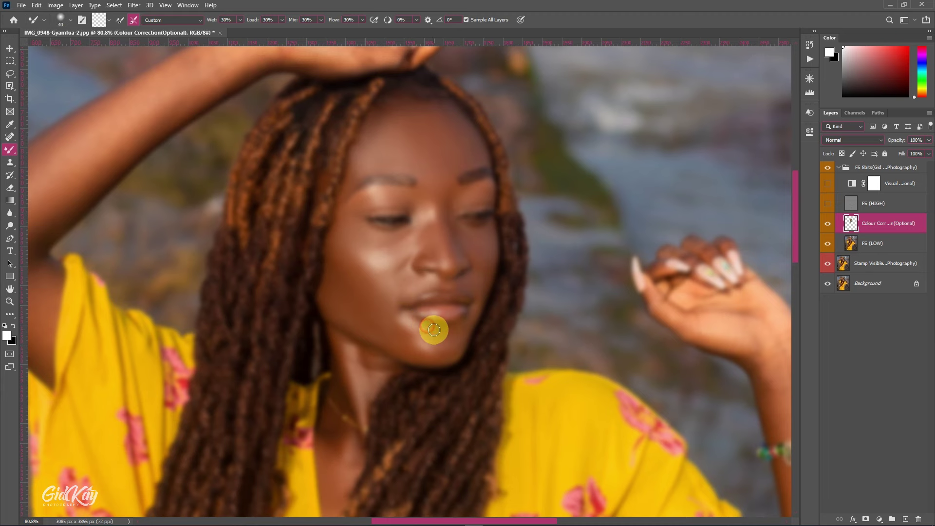
Blend the skin at the far mouth corner with the Mixer Brush around 30 px, and smooth from the near corner across the lips
{"action": "key", "text": "["}
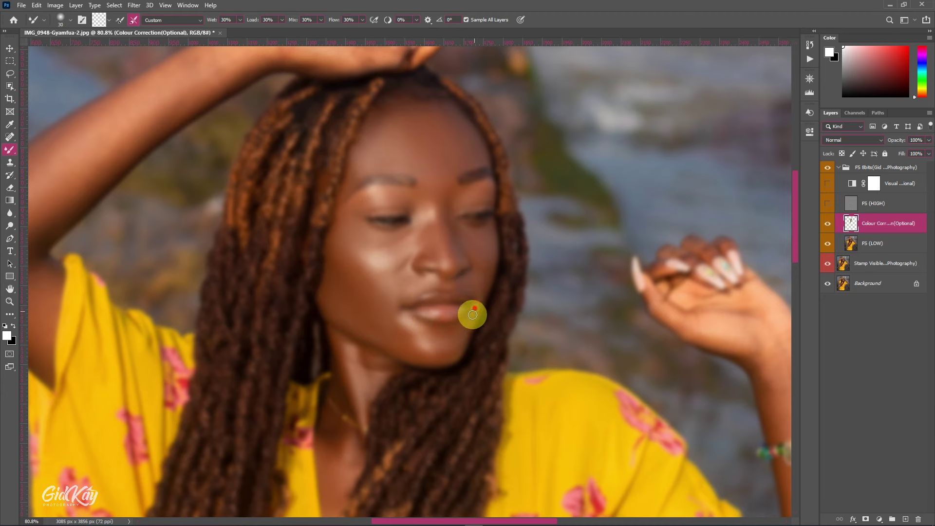
{"action": "key", "text": "]"}
{"action": "scroll", "coordinate": [470, 313], "scroll_direction": "up", "scroll_amount": 1}
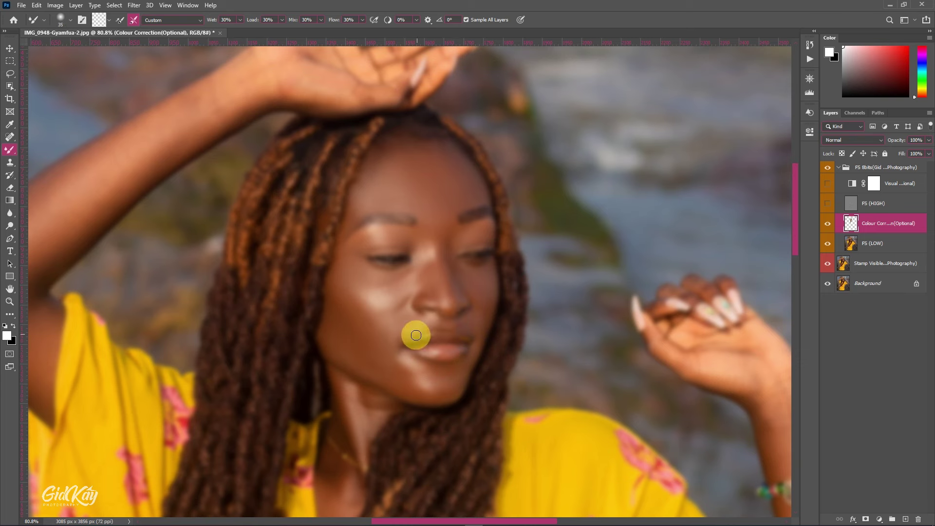
{"action": "key", "text": "["}
{"action": "key", "text": "["}
{"action": "mouse_move", "coordinate": [410, 342]}
{"action": "left_mouse_down"}
{"action": "mouse_move", "coordinate": [468, 340]}
{"action": "mouse_move", "coordinate": [430, 354]}
{"action": "mouse_move", "coordinate": [438, 350]}
{"action": "left_mouse_up"}
{"action": "key", "text": "]"}
{"action": "key", "text": "]"}
Bring the raised arm into view and rotate the canvas view to -150°
{"action": "scroll", "coordinate": [426, 343], "scroll_direction": "down", "scroll_amount": 3}
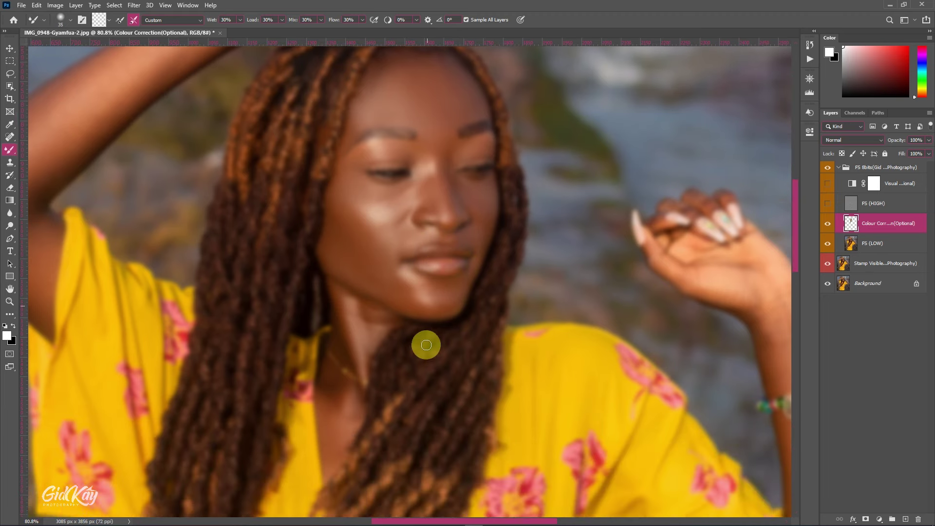
{"action": "scroll", "coordinate": [357, 323], "scroll_direction": "down", "scroll_amount": 5}
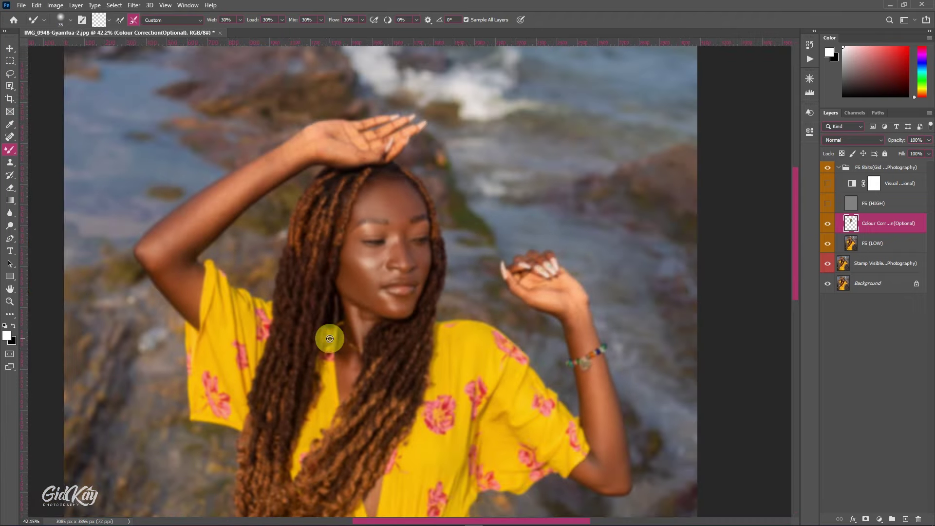
{"action": "scroll", "coordinate": [224, 272], "scroll_direction": "down", "scroll_amount": 1}
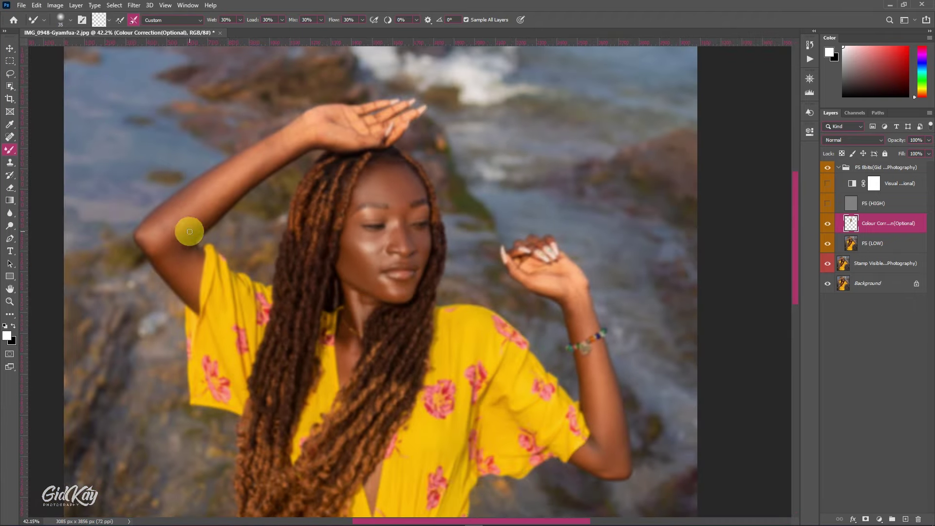
{"action": "key", "text": "space"}
{"action": "mouse_move", "coordinate": [188, 229]}
{"action": "left_mouse_down"}
{"action": "mouse_move", "coordinate": [253, 219]}
{"action": "mouse_move", "coordinate": [351, 250]}
{"action": "mouse_move", "coordinate": [348, 261]}
{"action": "left_mouse_up"}
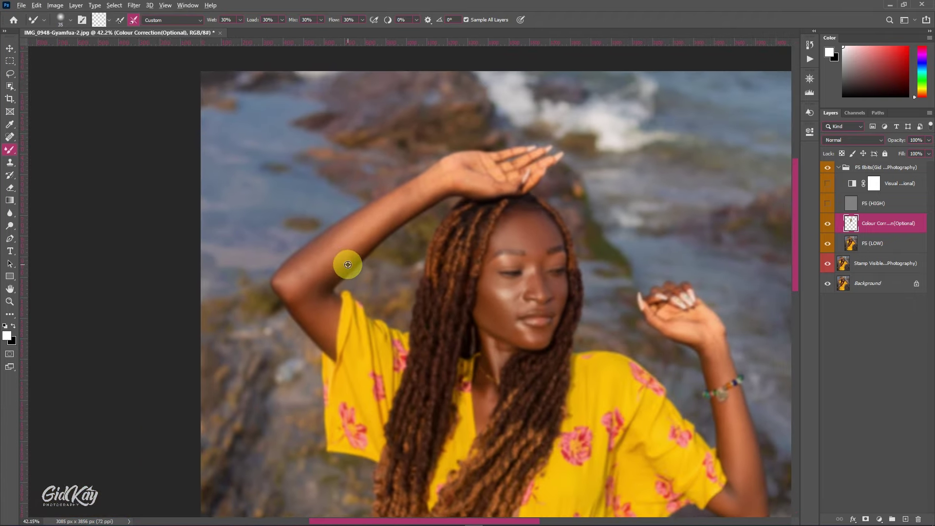
{"action": "scroll", "coordinate": [347, 265], "scroll_direction": "up", "scroll_amount": 4}
{"action": "scroll", "coordinate": [353, 286], "scroll_direction": "down", "scroll_amount": 1}
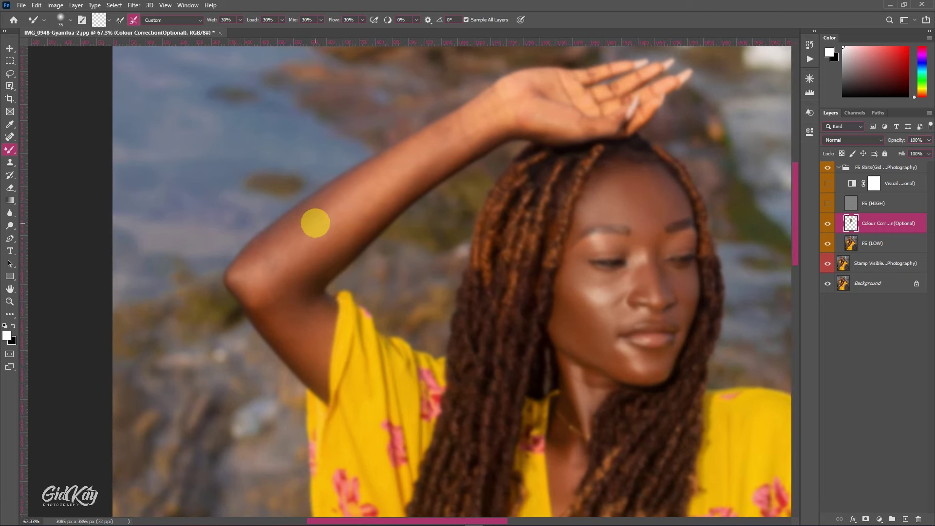
{"action": "scroll", "coordinate": [326, 241], "scroll_direction": "down", "scroll_amount": 4}
{"action": "scroll", "coordinate": [326, 241], "scroll_direction": "up", "scroll_amount": 1}
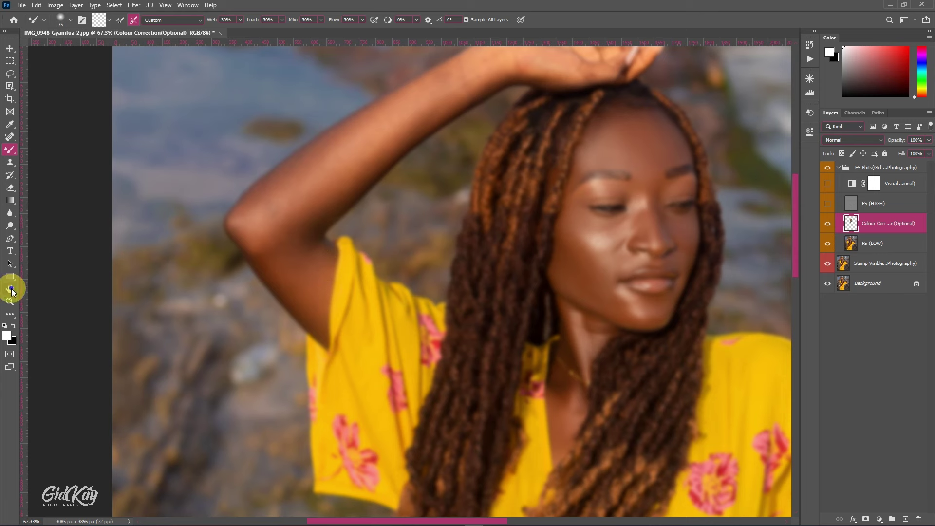
{"action": "left_click_drag", "start_coordinate": [11, 291], "coordinate": [61, 294]}
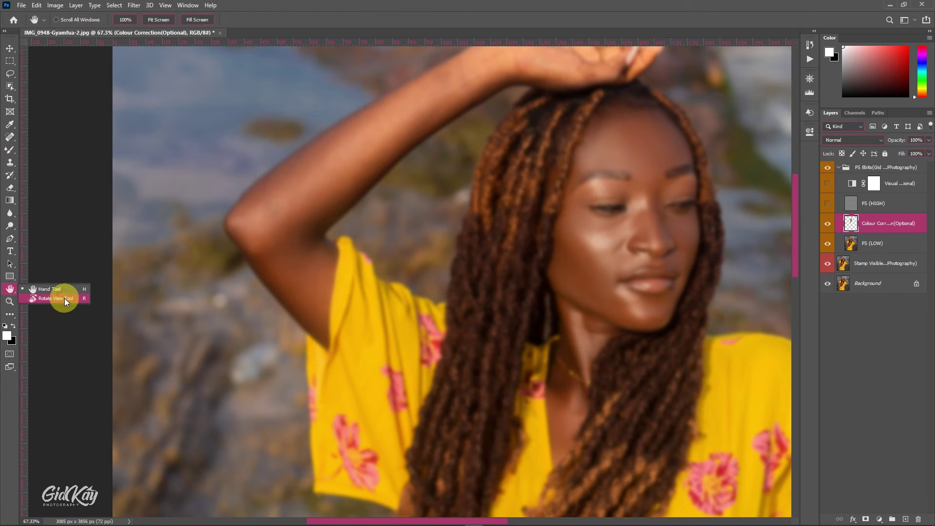
{"action": "left_click", "coordinate": [64, 298]}
{"action": "left_click_drag", "start_coordinate": [443, 176], "coordinate": [302, 380]}
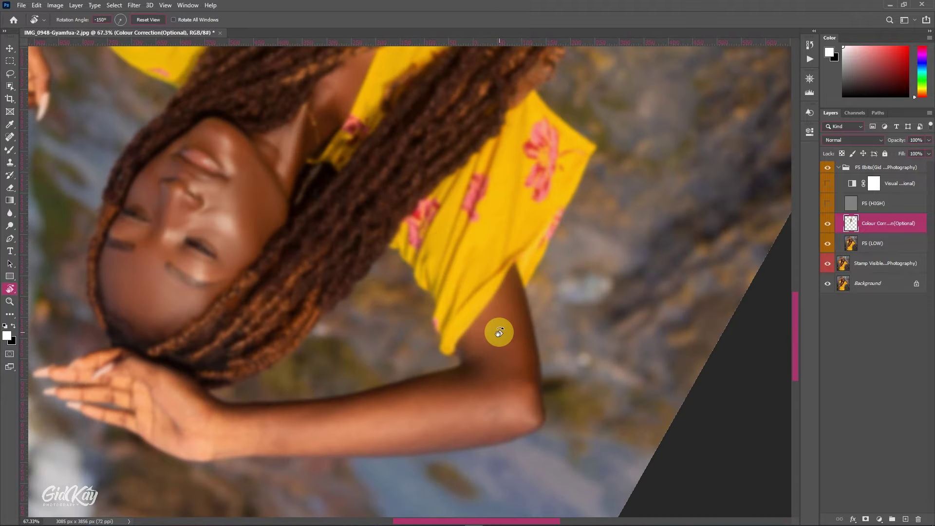
{"action": "left_click_drag", "start_coordinate": [493, 317], "coordinate": [443, 269]}
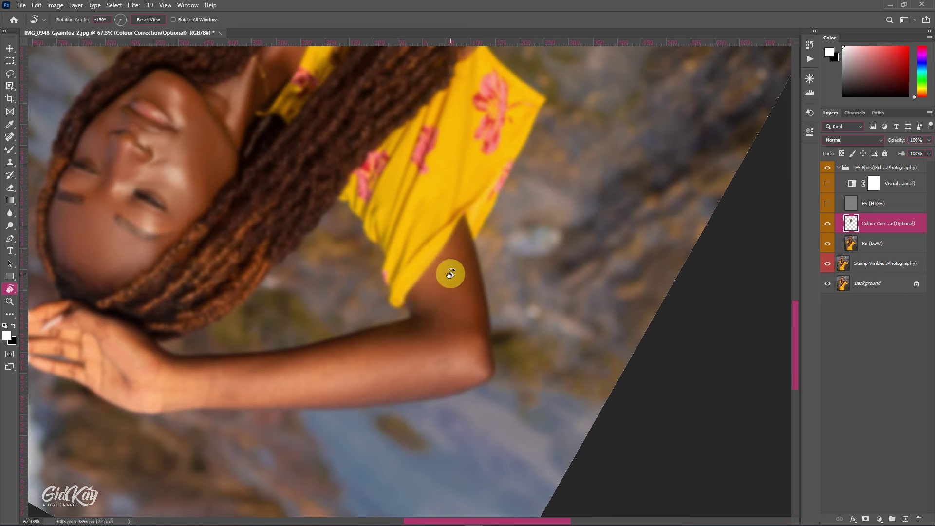
Smooth the raised upper arm below the sleeve with the Mixer Brush, enlarging it up to 125 px
{"action": "key", "text": "b"}
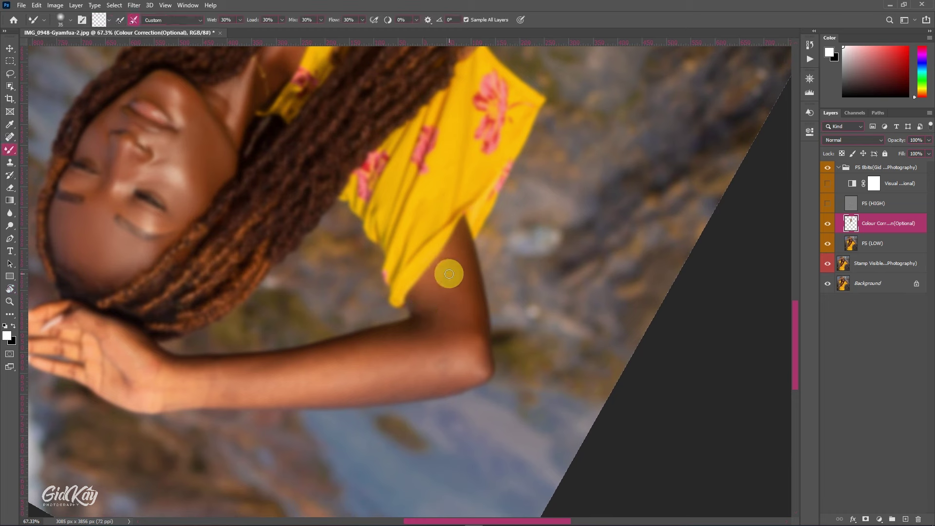
{"action": "key", "text": "bracketright"}
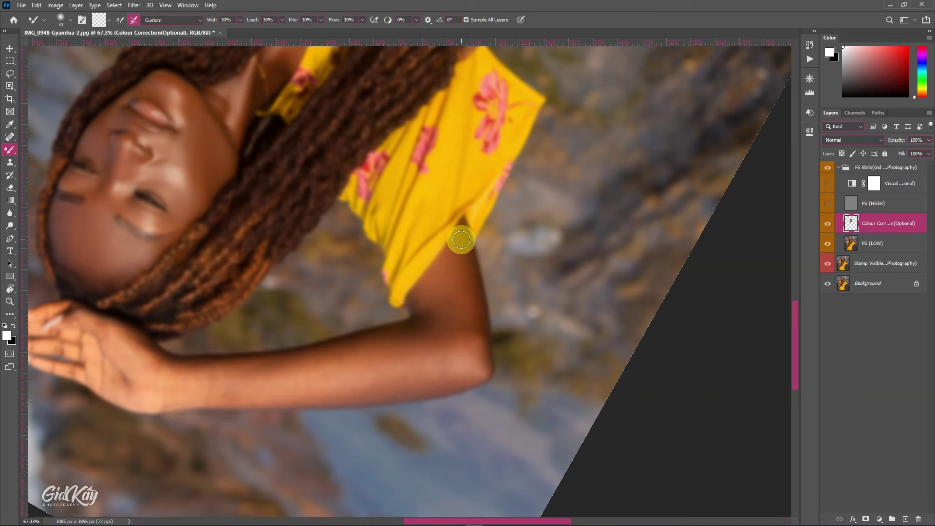
{"action": "key", "text": "bracketright"}
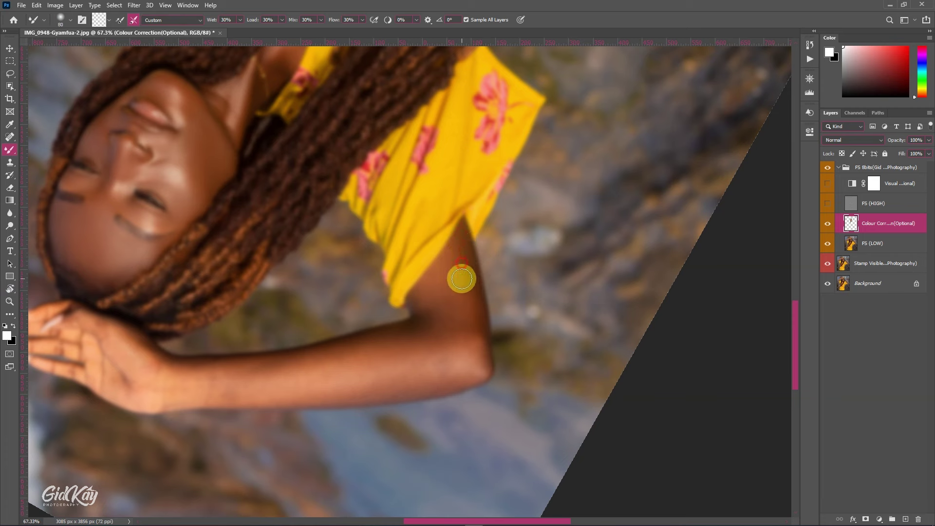
{"action": "key", "text": "bracketright"}
{"action": "key", "text": "bracketright"}
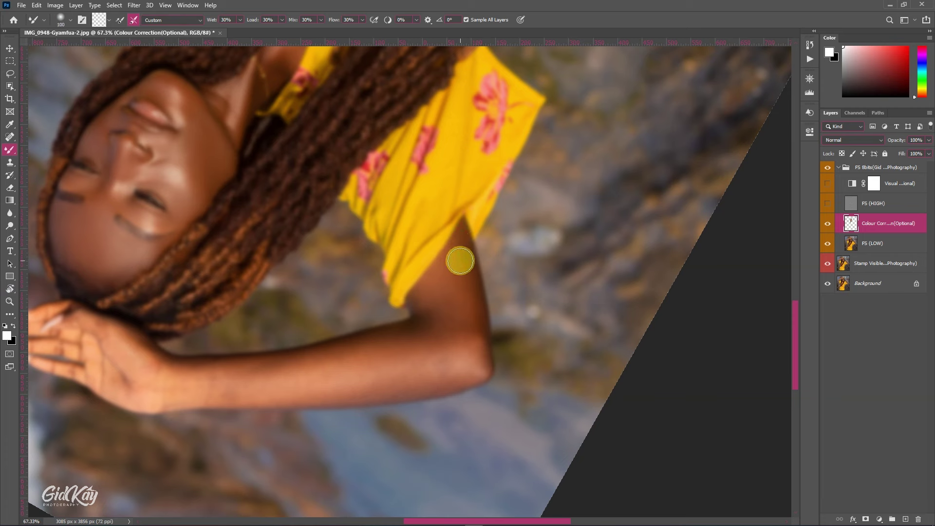
{"action": "key", "text": "bracketright"}
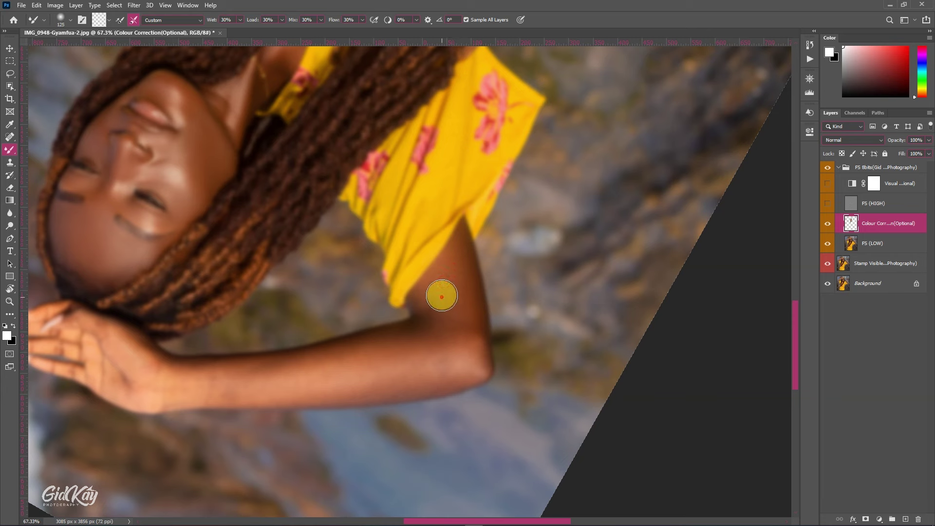
Blend the upper arm skin along the sleeve edge with the Mixer Brush between 80 and 100 px
{"action": "key", "text": "bracketleft"}
{"action": "key", "text": "bracketleft"}
{"action": "key", "text": "bracketleft"}
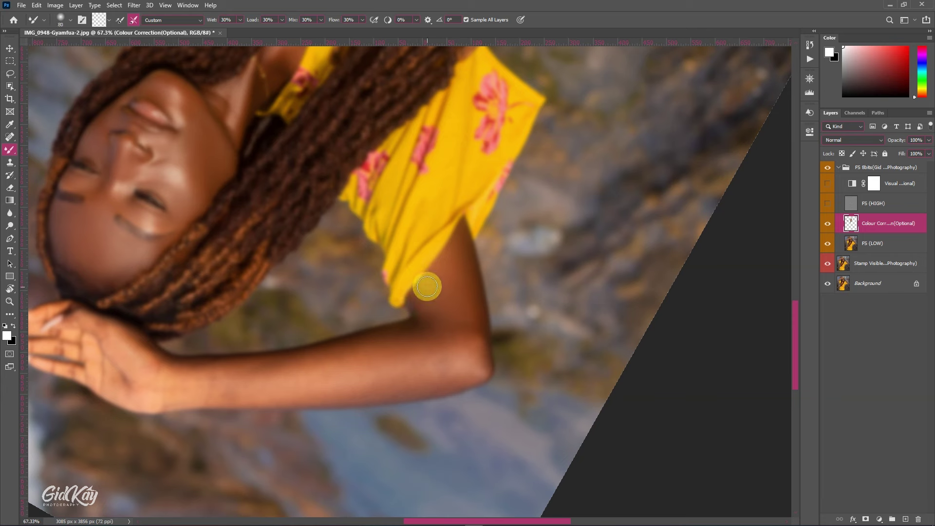
{"action": "left_click_drag", "start_coordinate": [425, 292], "coordinate": [443, 273]}
{"action": "key", "text": "bracketright"}
{"action": "key", "text": "bracketleft"}
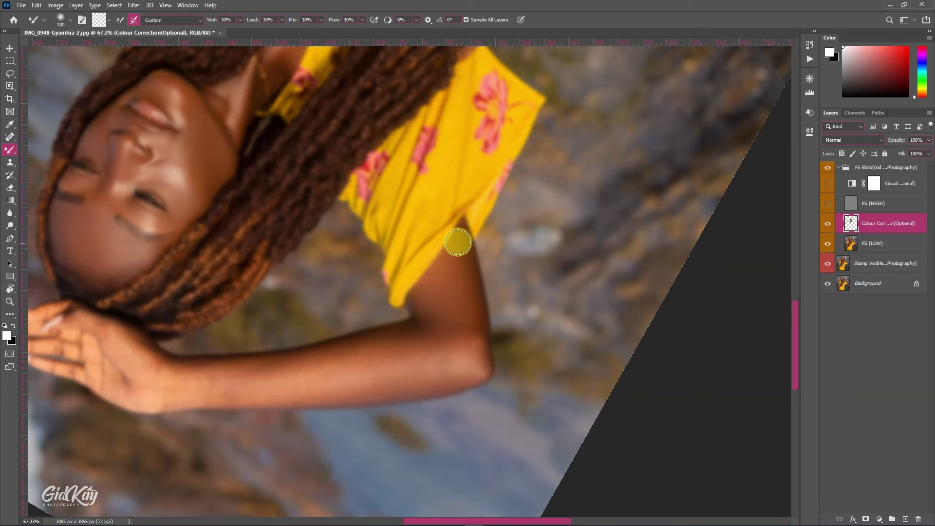
{"action": "mouse_move", "coordinate": [459, 239]}
{"action": "left_mouse_down"}
{"action": "mouse_move", "coordinate": [457, 262]}
{"action": "mouse_move", "coordinate": [466, 225]}
{"action": "mouse_move", "coordinate": [463, 295]}
{"action": "mouse_move", "coordinate": [478, 354]}
{"action": "mouse_move", "coordinate": [462, 265]}
{"action": "mouse_move", "coordinate": [497, 255]}
{"action": "mouse_move", "coordinate": [476, 294]}
{"action": "mouse_move", "coordinate": [367, 309]}
{"action": "left_mouse_up"}
Smooth the raised forearm from the elbow toward the wrist with the Mixer Brush at up to 125 px
{"action": "scroll", "coordinate": [471, 325], "scroll_direction": "down", "scroll_amount": 3}
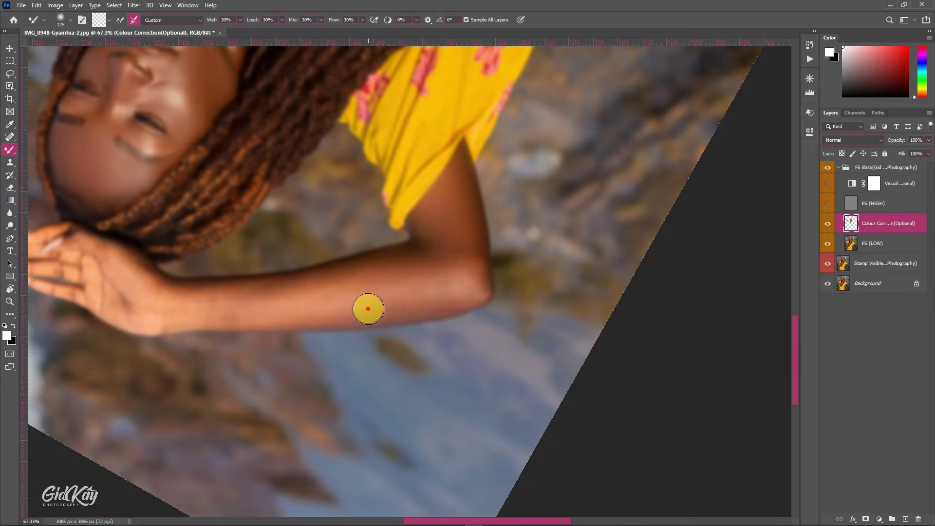
{"action": "key", "text": "bracketright"}
{"action": "mouse_move", "coordinate": [452, 282]}
{"action": "left_mouse_down"}
{"action": "mouse_move", "coordinate": [386, 287]}
{"action": "mouse_move", "coordinate": [364, 282]}
{"action": "mouse_move", "coordinate": [378, 275]}
{"action": "mouse_move", "coordinate": [370, 267]}
{"action": "left_mouse_up"}
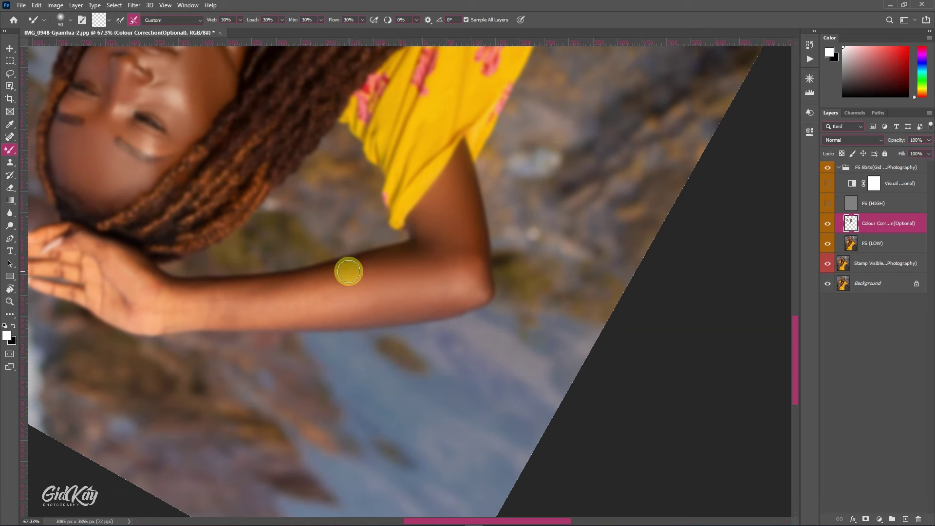
{"action": "key", "text": "bracketright"}
{"action": "key", "text": "bracketright"}
{"action": "key", "text": "bracketright"}
{"action": "left_click_drag", "start_coordinate": [351, 282], "coordinate": [313, 289]}
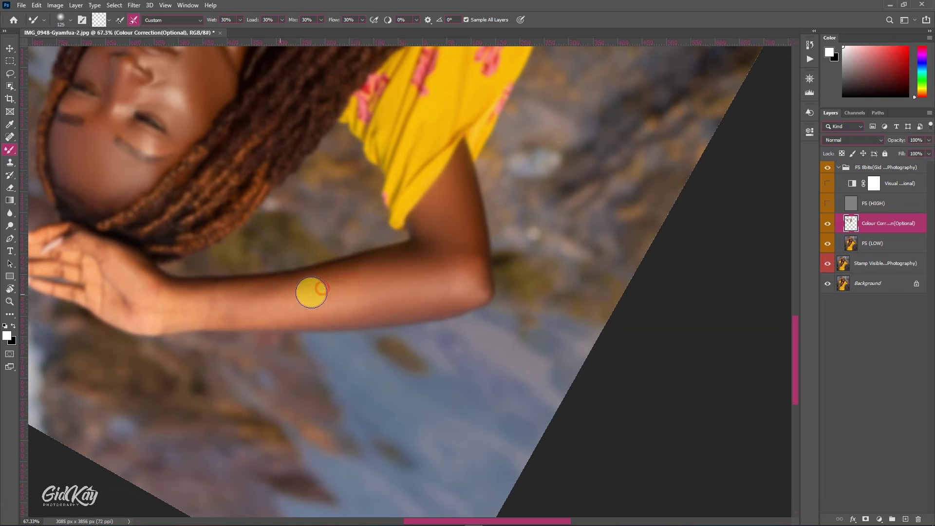
{"action": "left_click_drag", "start_coordinate": [371, 297], "coordinate": [253, 305]}
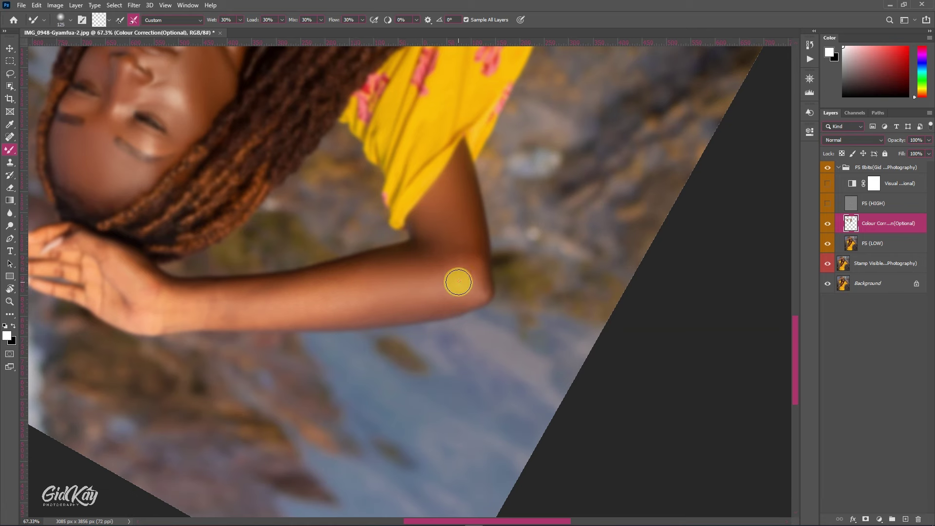
{"action": "left_click_drag", "start_coordinate": [352, 303], "coordinate": [324, 306]}
Blend the skin around the inner elbow, reducing the Mixer Brush from 100 to 80 px
{"action": "key", "text": "bracketleft"}
{"action": "left_click_drag", "start_coordinate": [421, 260], "coordinate": [391, 263]}
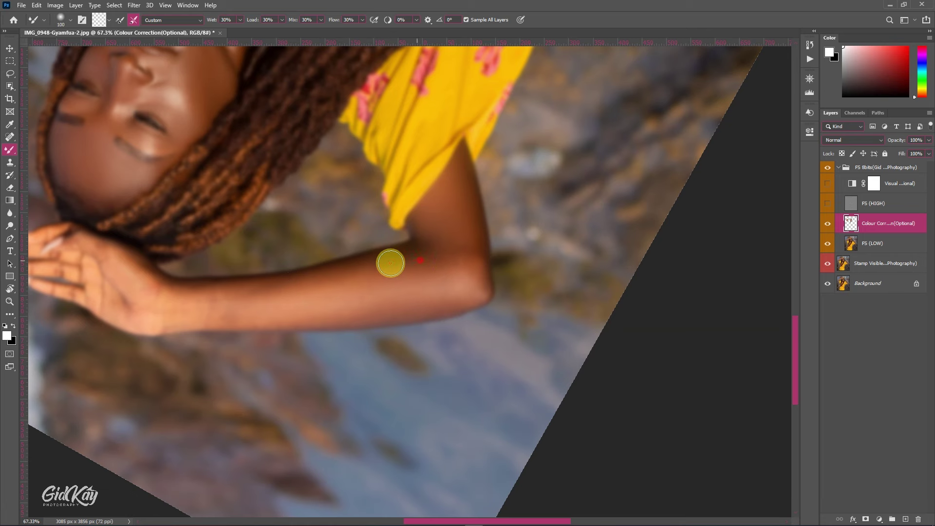
{"action": "key", "text": "bracketleft"}
{"action": "key", "text": "bracketleft"}
{"action": "left_click_drag", "start_coordinate": [460, 253], "coordinate": [446, 256]}
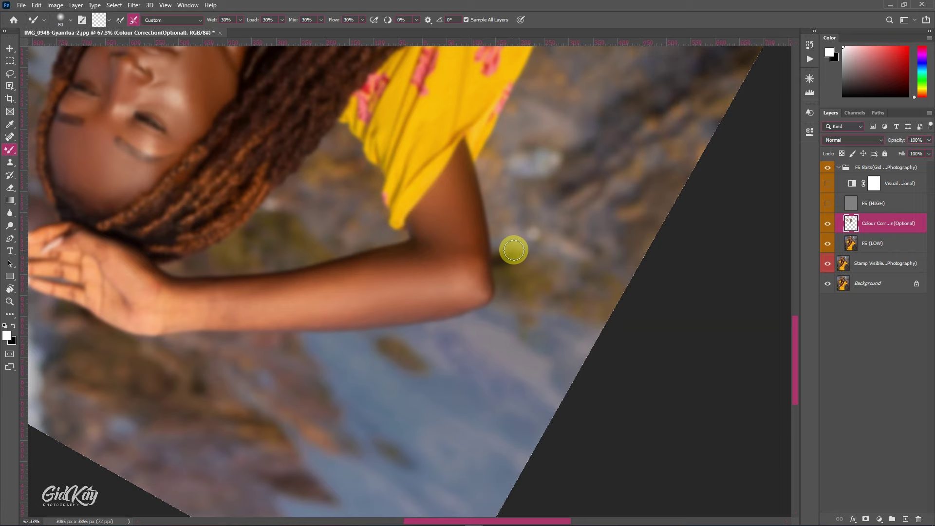
Rotate the canvas view to 126° so the raised forearm stands vertical
{"action": "key", "text": "r"}
{"action": "left_click_drag", "start_coordinate": [361, 194], "coordinate": [305, 324]}
{"action": "left_click_drag", "start_coordinate": [382, 323], "coordinate": [386, 249]}
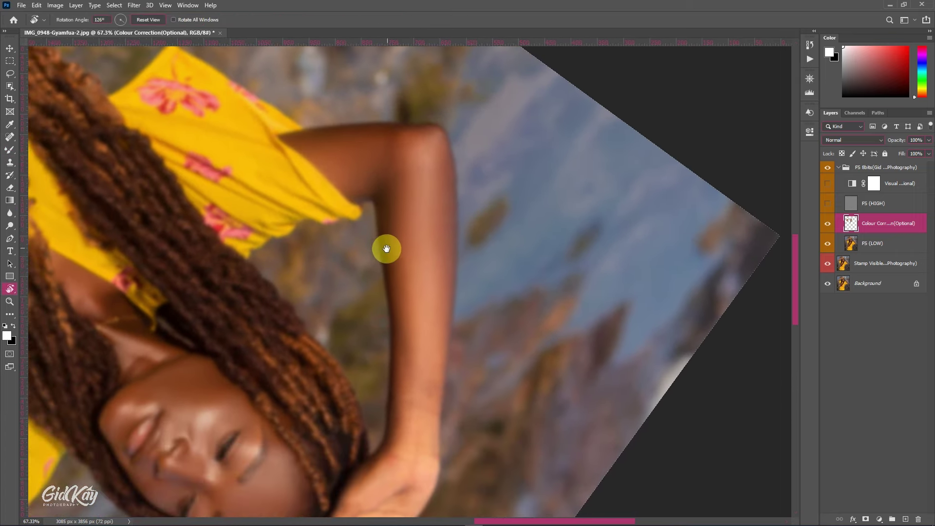
{"action": "scroll", "coordinate": [388, 246], "scroll_direction": "down", "scroll_amount": 3}
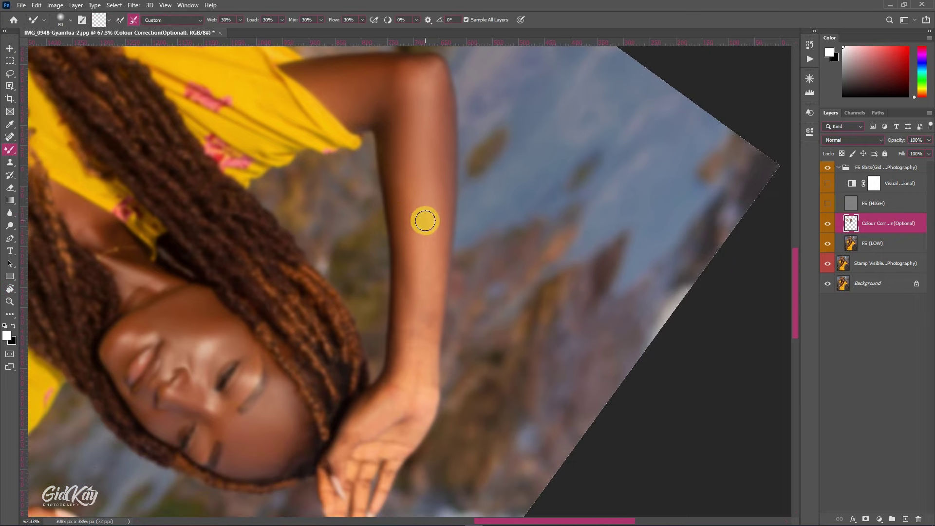
Smooth the skin along the length of the raised forearm with the Mixer Brush at about 90 px
{"action": "scroll", "coordinate": [439, 137], "scroll_direction": "down", "scroll_amount": 1}
{"action": "key", "text": "bracketright"}
{"action": "key", "text": "bracketright"}
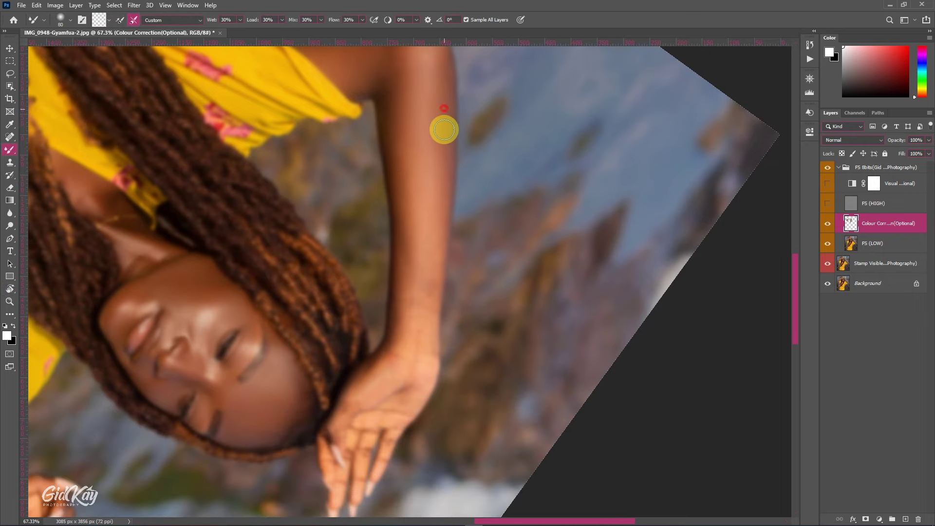
{"action": "mouse_move", "coordinate": [442, 160]}
{"action": "left_mouse_down"}
{"action": "mouse_move", "coordinate": [422, 303]}
{"action": "mouse_move", "coordinate": [425, 215]}
{"action": "mouse_move", "coordinate": [436, 177]}
{"action": "mouse_move", "coordinate": [446, 227]}
{"action": "mouse_move", "coordinate": [425, 324]}
{"action": "mouse_move", "coordinate": [417, 225]}
{"action": "mouse_move", "coordinate": [422, 285]}
{"action": "mouse_move", "coordinate": [409, 320]}
{"action": "mouse_move", "coordinate": [409, 213]}
{"action": "mouse_move", "coordinate": [412, 269]}
{"action": "left_mouse_up"}
{"action": "key", "text": "bracketright"}
{"action": "key", "text": "bracketright"}
{"action": "key", "text": "bracketleft"}
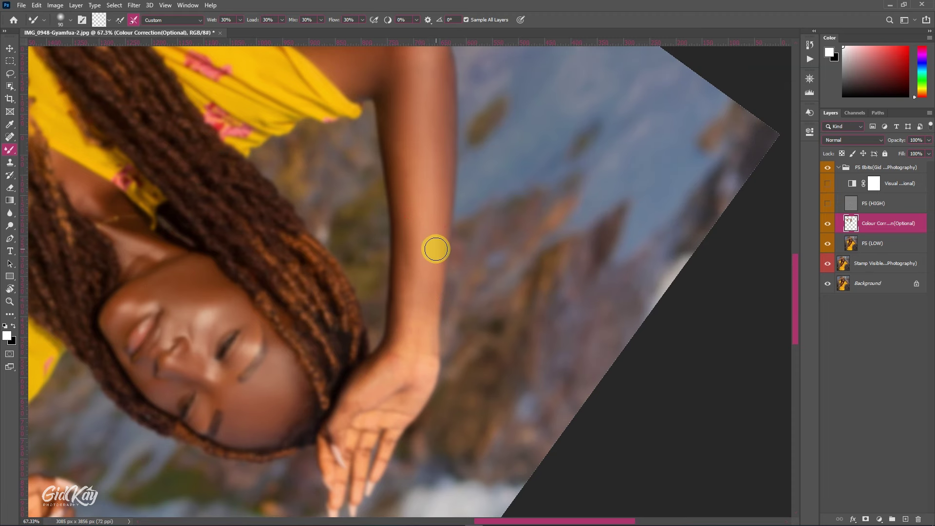
Blend the inner side of the forearm down to the wrist, reducing the Mixer Brush to 70 px
{"action": "scroll", "coordinate": [484, 238], "scroll_direction": "down", "scroll_amount": 3}
{"action": "key", "text": "bracketleft"}
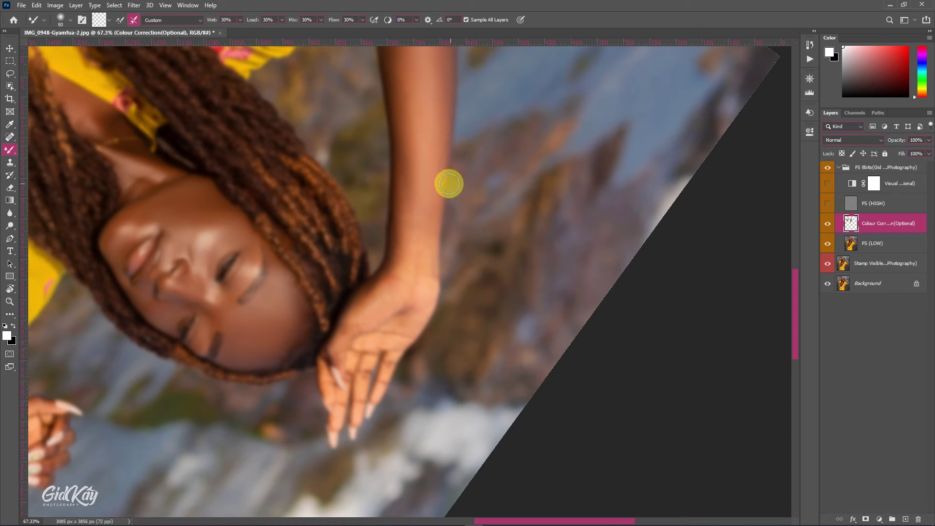
{"action": "key", "text": "bracketright"}
{"action": "left_click_drag", "start_coordinate": [403, 169], "coordinate": [398, 242]}
{"action": "key", "text": "bracketleft"}
{"action": "key", "text": "bracketleft"}
{"action": "mouse_move", "coordinate": [404, 202]}
{"action": "left_mouse_down"}
{"action": "mouse_move", "coordinate": [397, 273]}
{"action": "mouse_move", "coordinate": [394, 234]}
{"action": "mouse_move", "coordinate": [390, 259]}
{"action": "left_mouse_up"}
{"action": "key", "text": "bracketleft"}
{"action": "key", "text": "bracketright"}
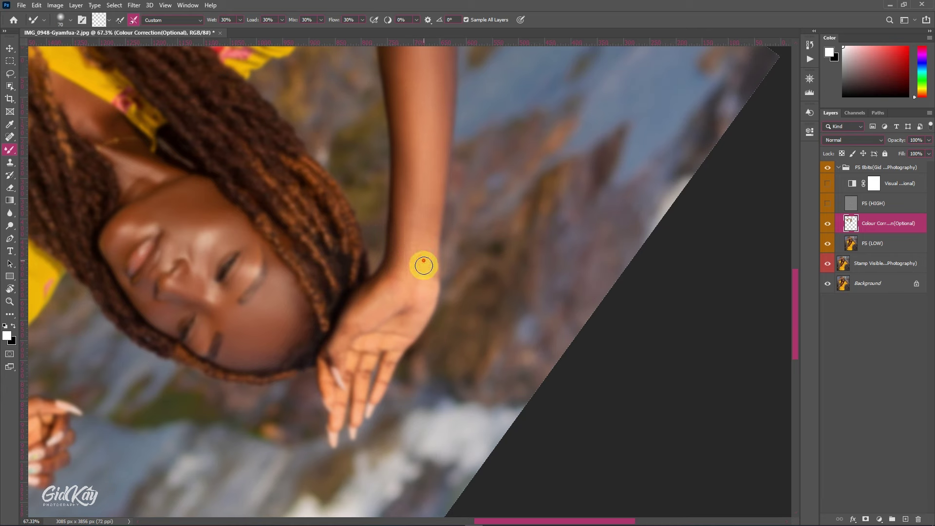
Blend the outer side of the wrist with the Mixer Brush reduced to 60 px
{"action": "left_click_drag", "start_coordinate": [427, 240], "coordinate": [432, 269]}
{"action": "key", "text": "bracketleft"}
{"action": "left_click_drag", "start_coordinate": [429, 231], "coordinate": [434, 270]}
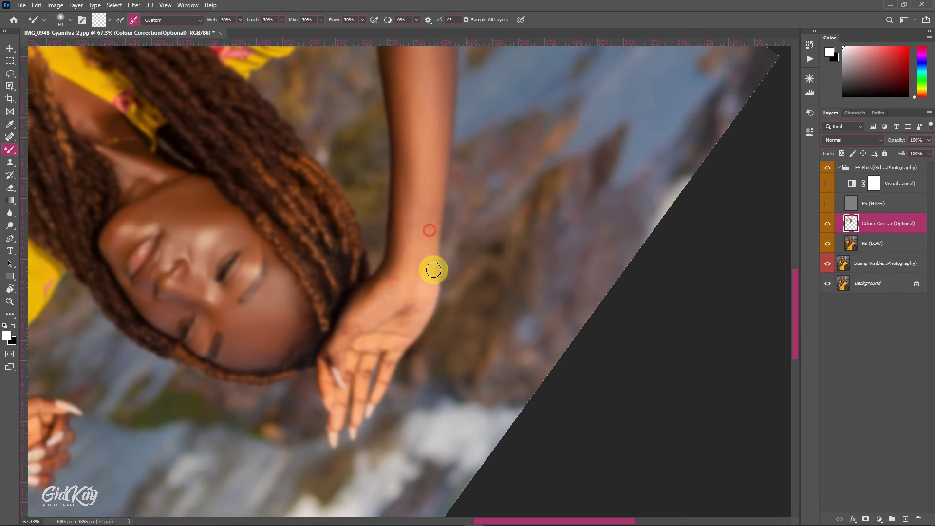
Smooth the middle of the raised forearm above the wrist with the Mixer Brush enlarged to about 80 px
{"action": "scroll", "coordinate": [424, 213], "scroll_direction": "up", "scroll_amount": 1}
{"action": "key", "text": "bracketright"}
{"action": "key", "text": "bracketright"}
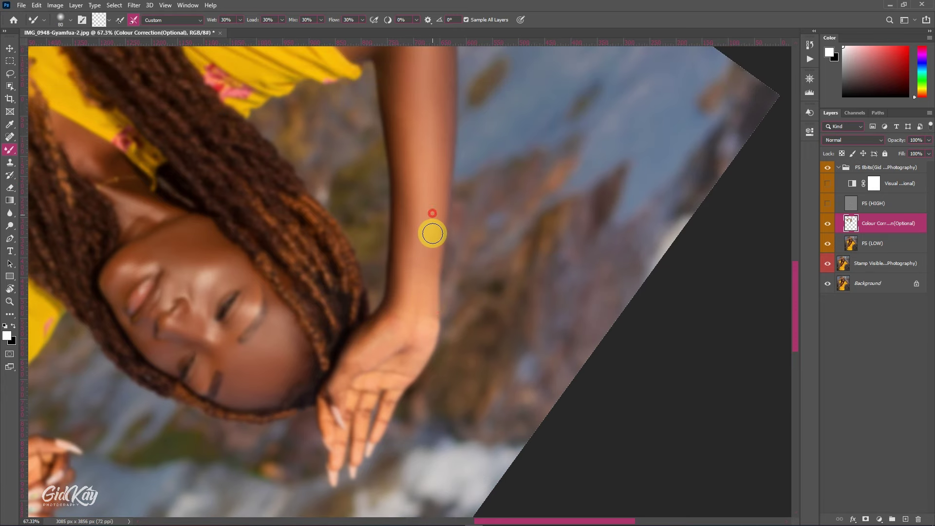
{"action": "mouse_move", "coordinate": [430, 209]}
{"action": "left_mouse_down"}
{"action": "mouse_move", "coordinate": [431, 263]}
{"action": "mouse_move", "coordinate": [434, 209]}
{"action": "left_mouse_up"}
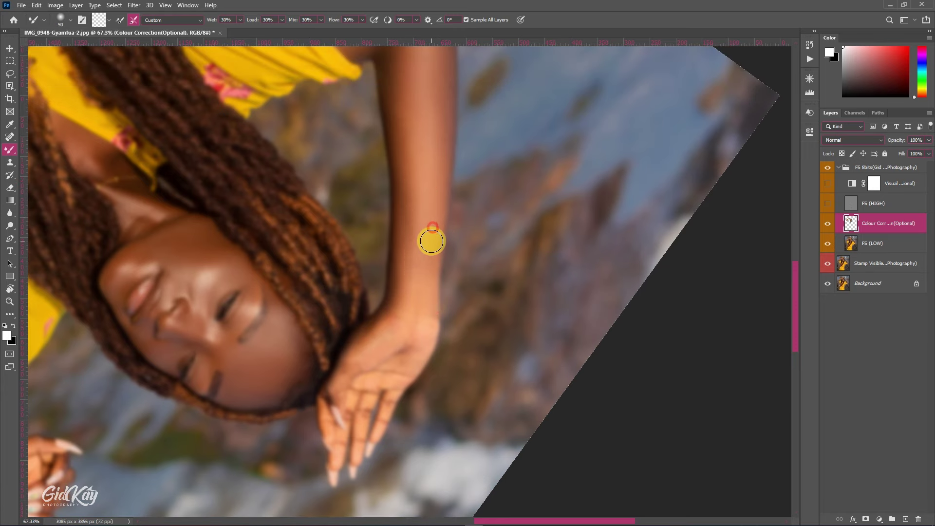
Blend the raised forearm from the elbow toward the wrist with the Mixer Brush enlarged to 150 px, reducing its size near the wrist
{"action": "scroll", "coordinate": [425, 223], "scroll_direction": "up", "scroll_amount": 1}
{"action": "key", "text": "bracketright"}
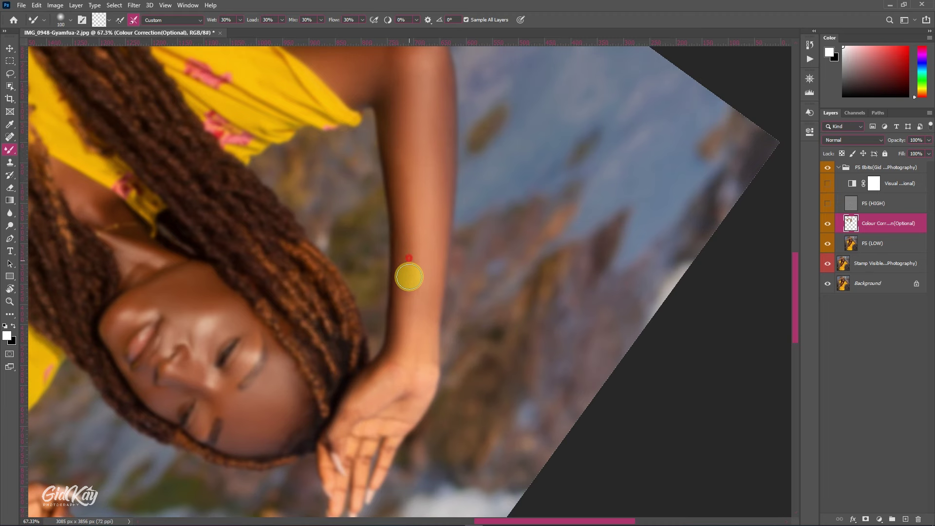
{"action": "scroll", "coordinate": [414, 258], "scroll_direction": "up", "scroll_amount": 1}
{"action": "key", "text": "bracketright"}
{"action": "key", "text": "bracketright"}
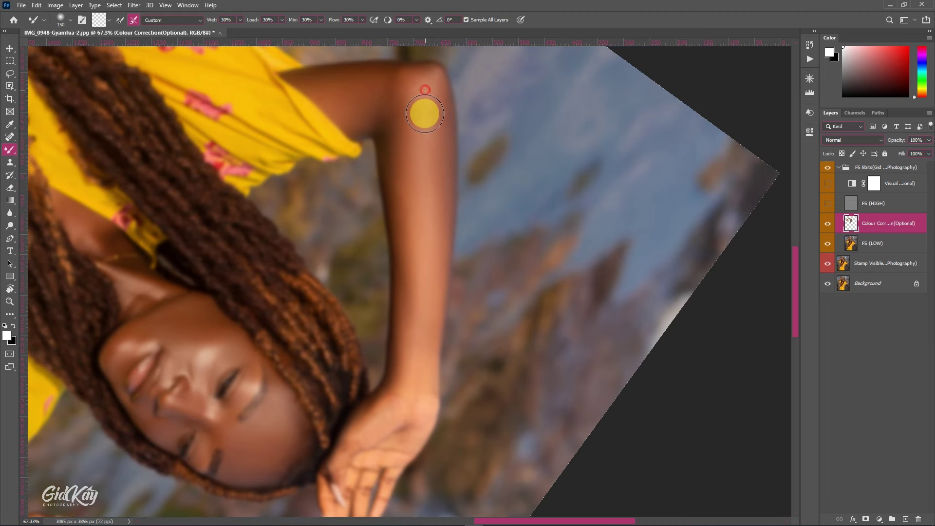
{"action": "left_click_drag", "start_coordinate": [425, 113], "coordinate": [424, 131]}
{"action": "left_click_drag", "start_coordinate": [424, 117], "coordinate": [429, 186]}
{"action": "left_click_drag", "start_coordinate": [430, 192], "coordinate": [418, 311]}
{"action": "key", "text": "bracketleft"}
{"action": "key", "text": "bracketleft"}
{"action": "left_click_drag", "start_coordinate": [419, 313], "coordinate": [417, 332]}
Blend the inner edge of the raised hand from the wrist to the thumb base with a smaller Mixer Brush
{"action": "scroll", "coordinate": [418, 325], "scroll_direction": "down", "scroll_amount": 3}
{"action": "key", "text": "bracketleft"}
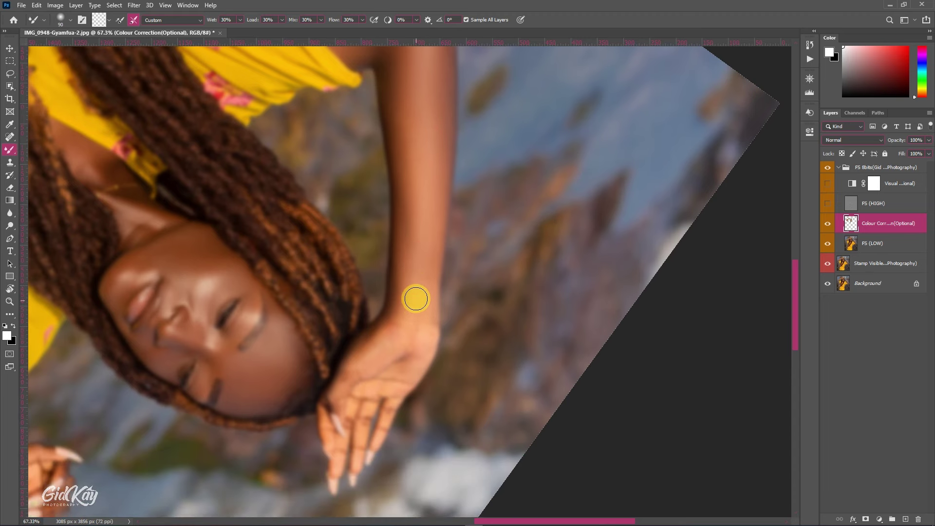
{"action": "scroll", "coordinate": [416, 298], "scroll_direction": "down", "scroll_amount": 2}
{"action": "key", "text": "bracketleft"}
{"action": "key", "text": "bracketleft"}
{"action": "key", "text": "bracketleft"}
{"action": "key", "text": "bracketleft"}
{"action": "mouse_move", "coordinate": [385, 287]}
{"action": "left_mouse_down"}
{"action": "mouse_move", "coordinate": [347, 329]}
{"action": "mouse_move", "coordinate": [383, 293]}
{"action": "mouse_move", "coordinate": [340, 338]}
{"action": "left_mouse_up"}
Smooth the palm of the raised hand from the wrist toward the thumb with the Mixer Brush at about 45 px
{"action": "key", "text": "bracketright"}
{"action": "key", "text": "bracketright"}
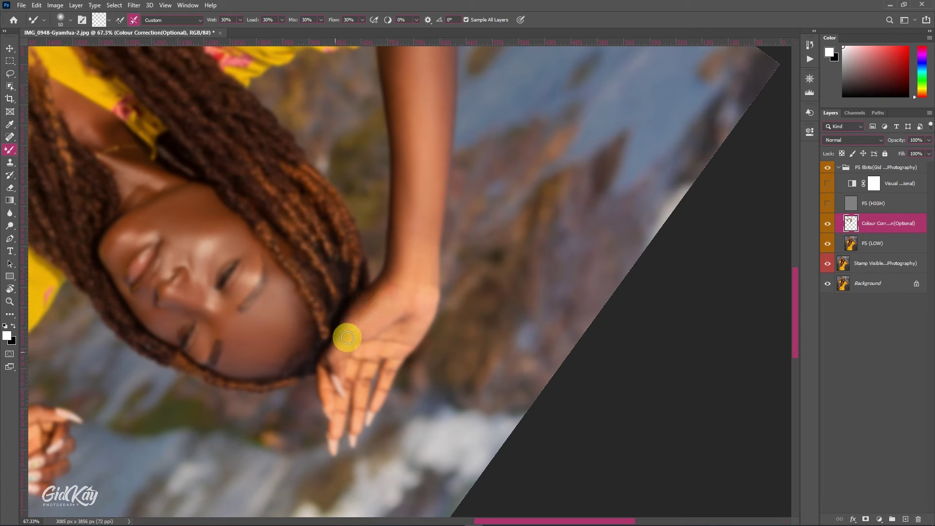
{"action": "key", "text": "bracketright"}
{"action": "key", "text": "bracketright"}
{"action": "key", "text": "bracketleft"}
{"action": "left_click_drag", "start_coordinate": [399, 293], "coordinate": [336, 354]}
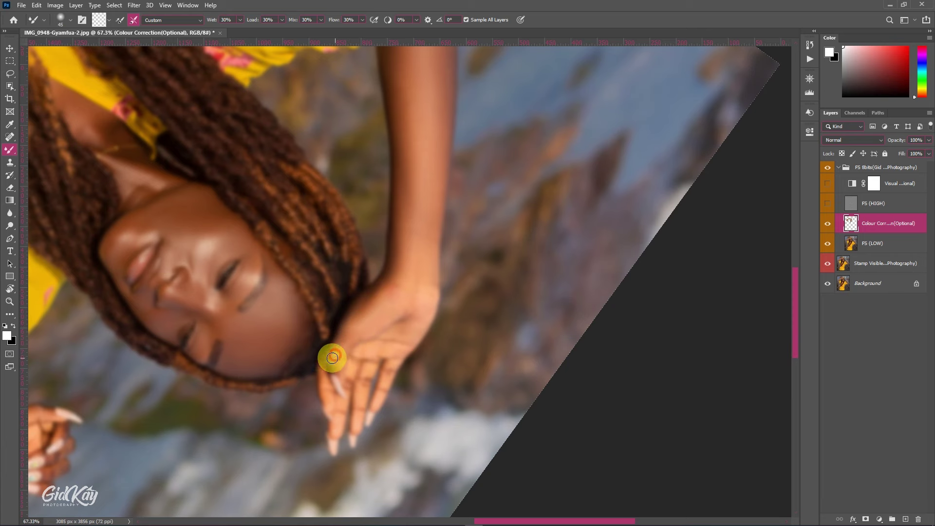
Show the FS (HIGH) layer and toggle the Colour Correction layer's visibility to compare the raised arm before and after smoothing
{"action": "scroll", "coordinate": [382, 318], "scroll_direction": "up", "scroll_amount": 3}
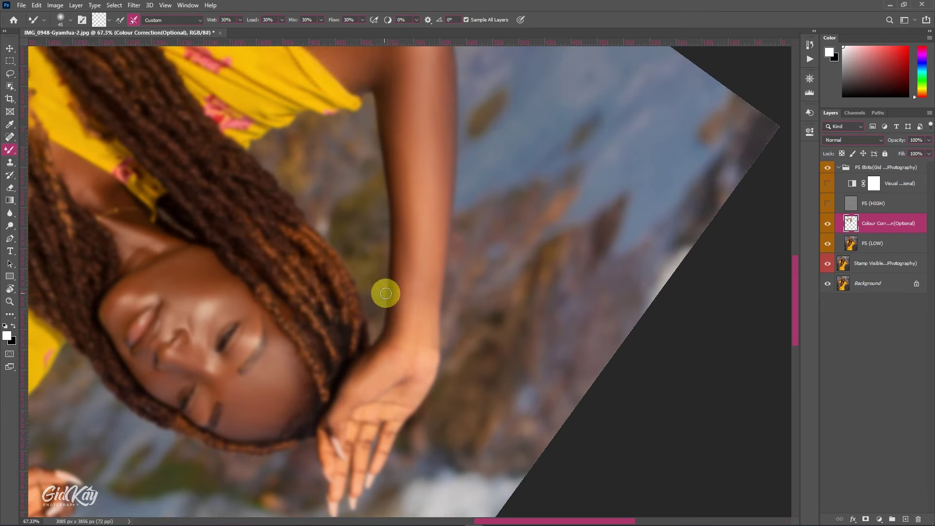
{"action": "left_click", "coordinate": [828, 204]}
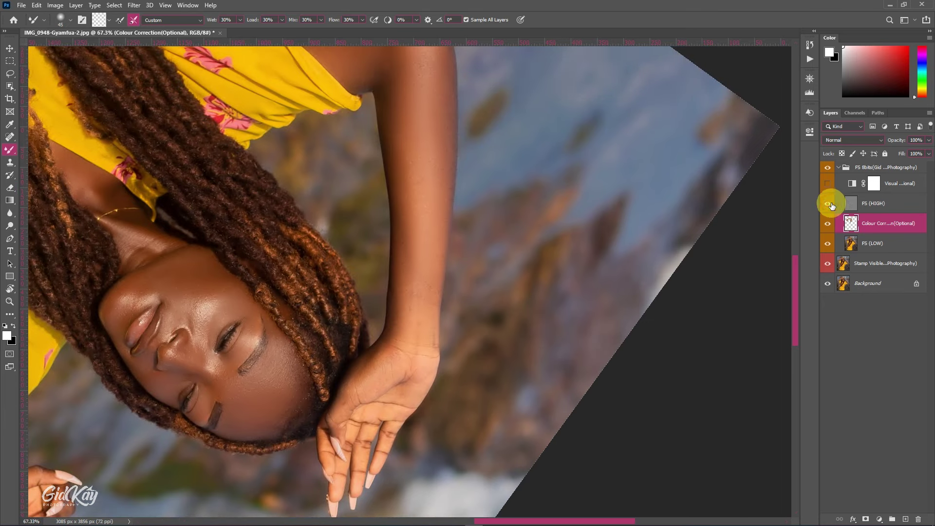
{"action": "scroll", "coordinate": [747, 244], "scroll_direction": "up", "scroll_amount": 4}
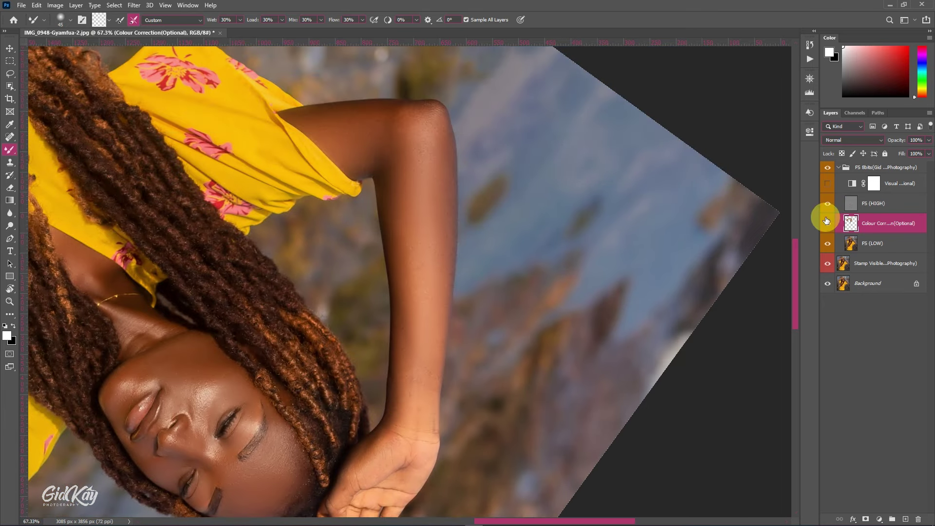
{"action": "left_click", "coordinate": [829, 224]}
{"action": "left_click", "coordinate": [829, 224]}
{"action": "left_click", "coordinate": [829, 225]}
Reset the canvas rotation to 0° and frame the other arm with the bracelet
{"action": "key", "text": "r"}
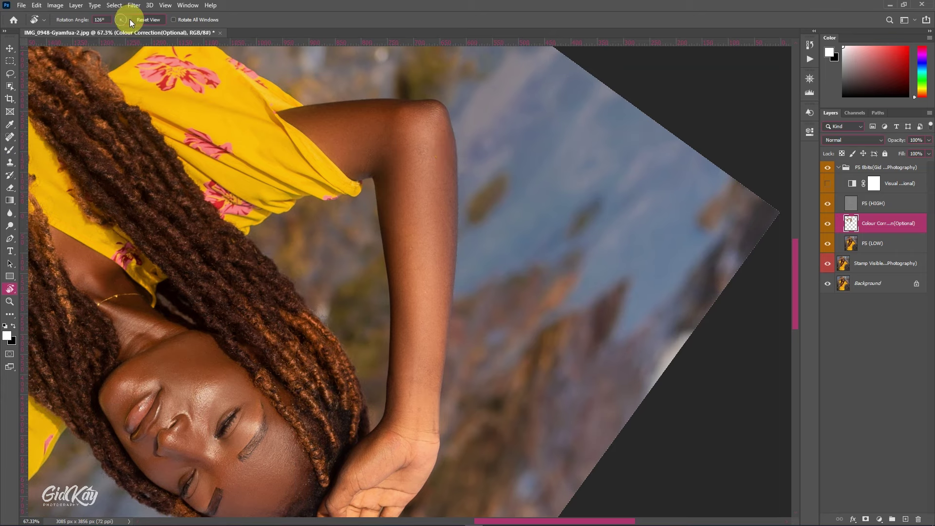
{"action": "left_click", "coordinate": [142, 19]}
{"action": "scroll", "coordinate": [419, 148], "scroll_direction": "down", "scroll_amount": 2}
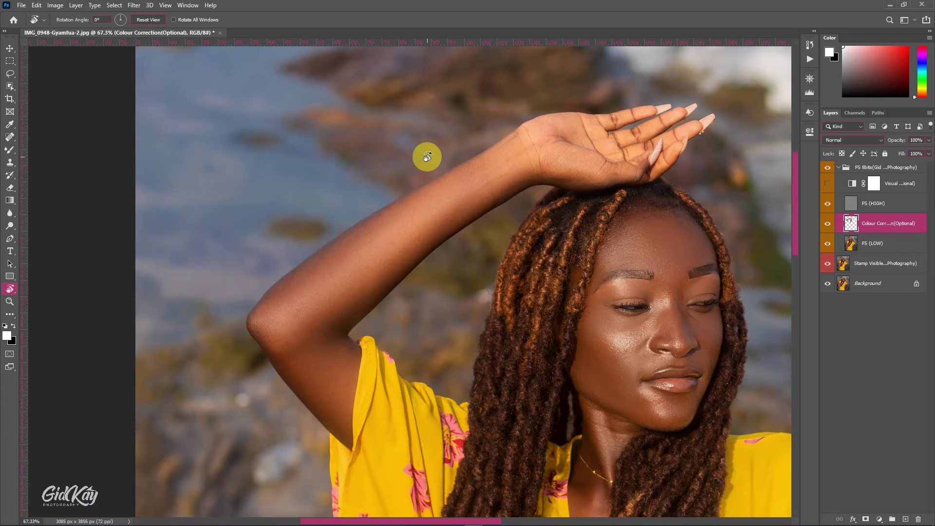
{"action": "scroll", "coordinate": [425, 164], "scroll_direction": "down", "scroll_amount": 5}
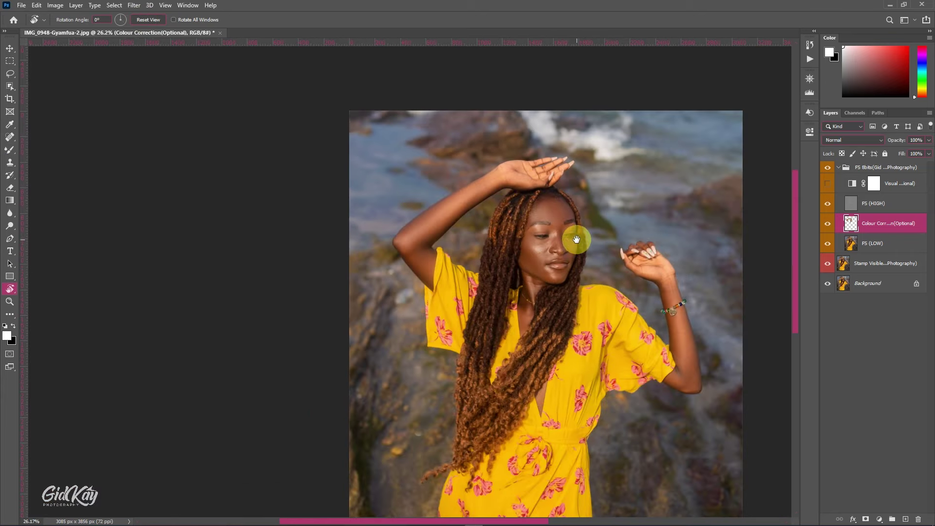
{"action": "left_click_drag", "start_coordinate": [574, 240], "coordinate": [466, 190]}
{"action": "scroll", "coordinate": [562, 278], "scroll_direction": "up", "scroll_amount": 5}
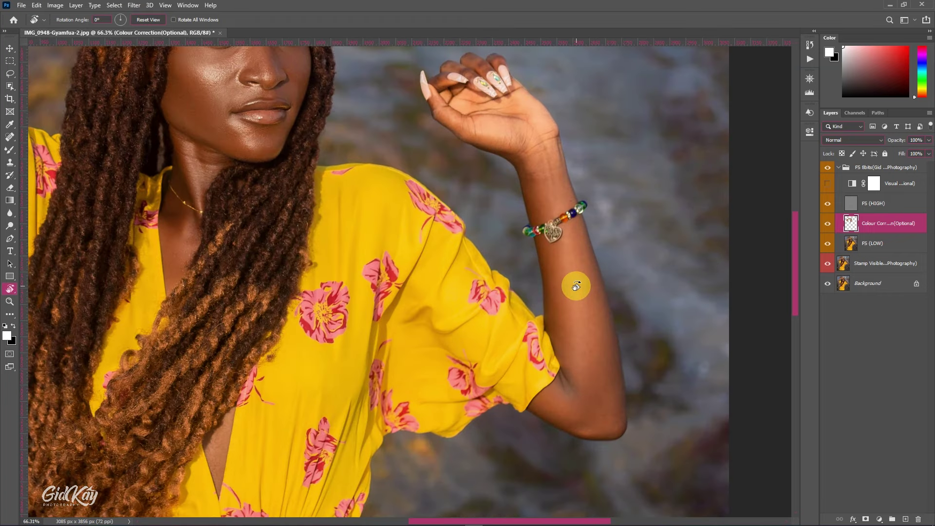
{"action": "left_click_drag", "start_coordinate": [576, 286], "coordinate": [560, 242]}
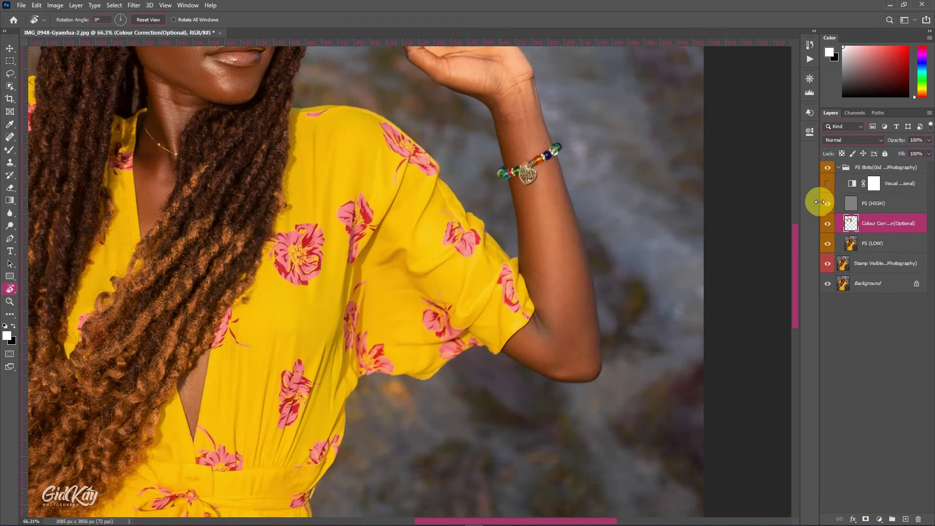
Hide the FS (HIGH) layer and smooth the bracelet arm from below the bracelet to the elbow with the Mixer Brush at 90 px
{"action": "left_click", "coordinate": [827, 207]}
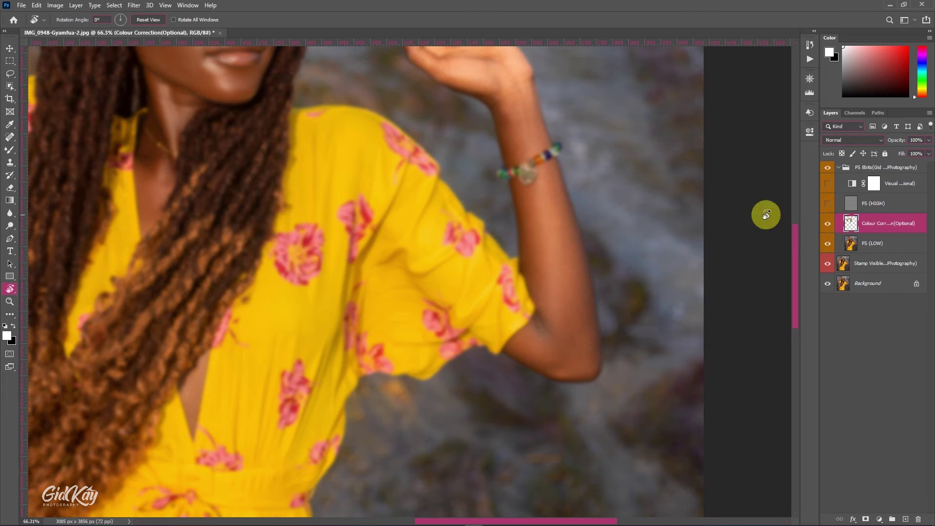
{"action": "key", "text": "b"}
{"action": "scroll", "coordinate": [522, 217], "scroll_direction": "down", "scroll_amount": 3}
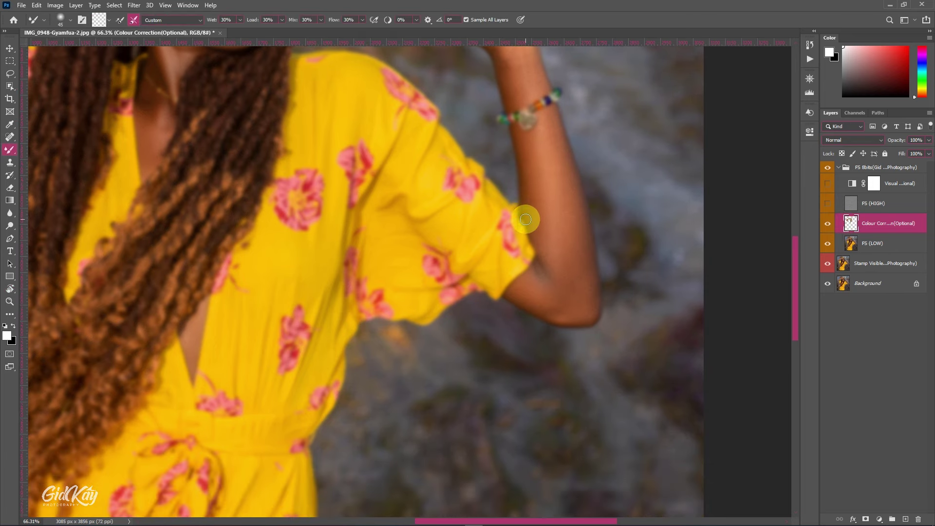
{"action": "key", "text": "bracketright"}
{"action": "key", "text": "bracketright"}
{"action": "key", "text": "bracketright"}
{"action": "key", "text": "bracketright"}
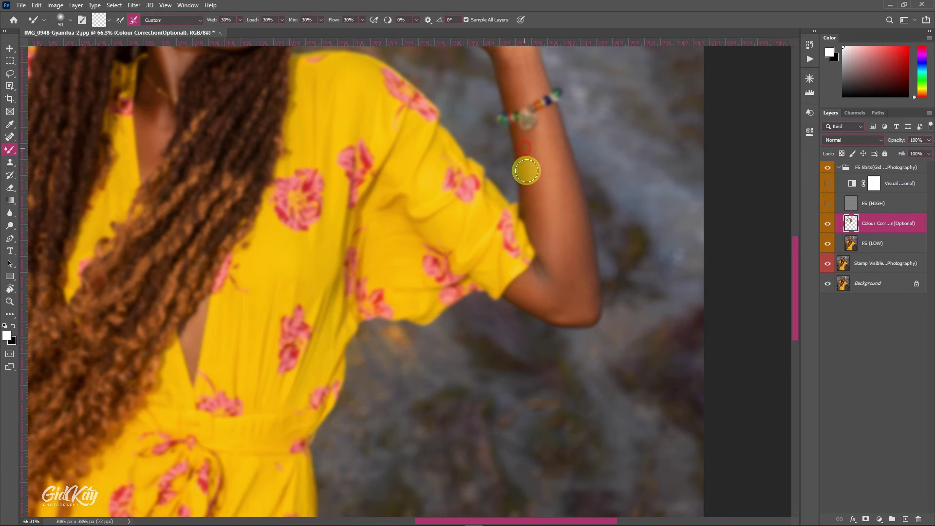
{"action": "left_click_drag", "start_coordinate": [537, 167], "coordinate": [552, 267]}
Blend the centre and outer side of the bracelet forearm down to the elbow with the Mixer Brush at 125 to 150 px
{"action": "key", "text": "bracketright"}
{"action": "key", "text": "bracketright"}
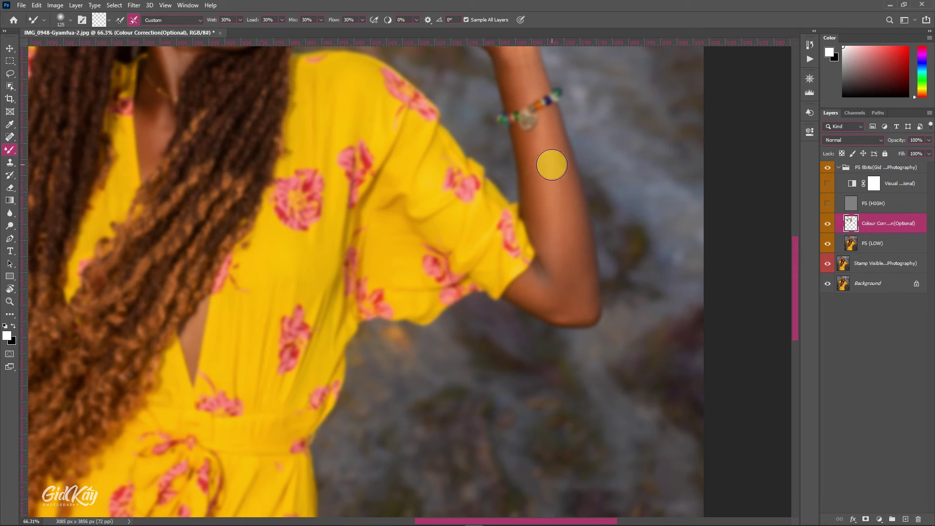
{"action": "left_click_drag", "start_coordinate": [552, 162], "coordinate": [560, 213]}
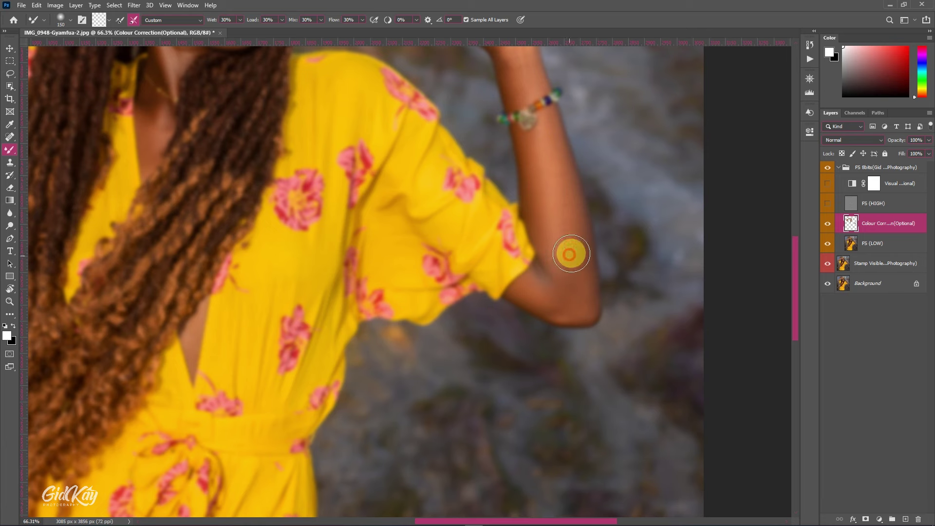
{"action": "key", "text": "bracketleft"}
{"action": "mouse_move", "coordinate": [550, 131]}
{"action": "left_mouse_down"}
{"action": "mouse_move", "coordinate": [539, 140]}
{"action": "mouse_move", "coordinate": [549, 131]}
{"action": "mouse_move", "coordinate": [556, 171]}
{"action": "mouse_move", "coordinate": [558, 154]}
{"action": "mouse_move", "coordinate": [577, 274]}
{"action": "mouse_move", "coordinate": [576, 217]}
{"action": "mouse_move", "coordinate": [580, 263]}
{"action": "mouse_move", "coordinate": [567, 270]}
{"action": "mouse_move", "coordinate": [568, 286]}
{"action": "mouse_move", "coordinate": [582, 259]}
{"action": "mouse_move", "coordinate": [590, 306]}
{"action": "mouse_move", "coordinate": [564, 313]}
{"action": "mouse_move", "coordinate": [587, 310]}
{"action": "mouse_move", "coordinate": [518, 296]}
{"action": "mouse_move", "coordinate": [589, 320]}
{"action": "left_mouse_up"}
Blend the inner elbow crease beside the sleeve with the Mixer Brush at 70 px, reducing it to 60 px
{"action": "key", "text": "bracketright"}
{"action": "key", "text": "bracketright"}
{"action": "key", "text": "bracketleft"}
{"action": "key", "text": "bracketleft"}
{"action": "key", "text": "bracketleft"}
{"action": "key", "text": "bracketleft"}
{"action": "key", "text": "bracketleft"}
{"action": "key", "text": "bracketright"}
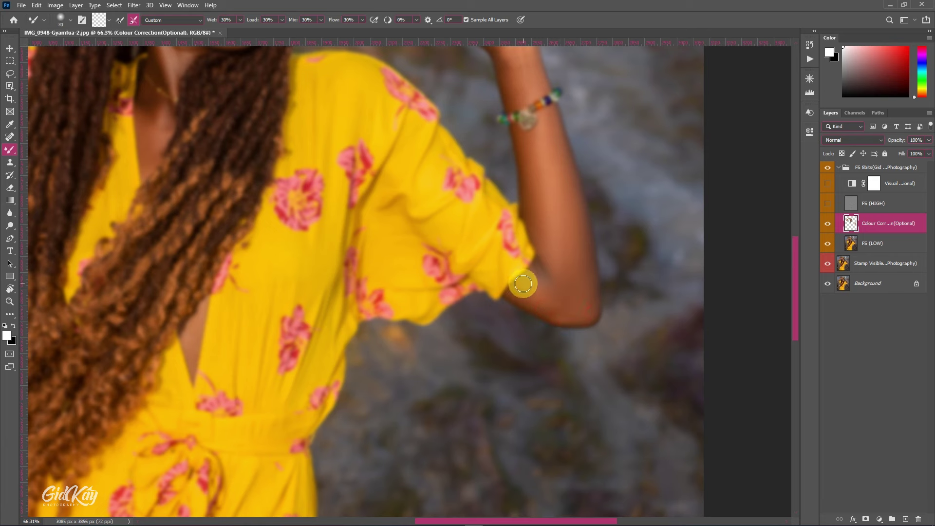
{"action": "mouse_move", "coordinate": [524, 284]}
{"action": "left_mouse_down"}
{"action": "mouse_move", "coordinate": [549, 292]}
{"action": "mouse_move", "coordinate": [548, 280]}
{"action": "left_mouse_up"}
{"action": "key", "text": "bracketleft"}
{"action": "key", "text": "bracketleft"}
{"action": "key", "text": "bracketright"}
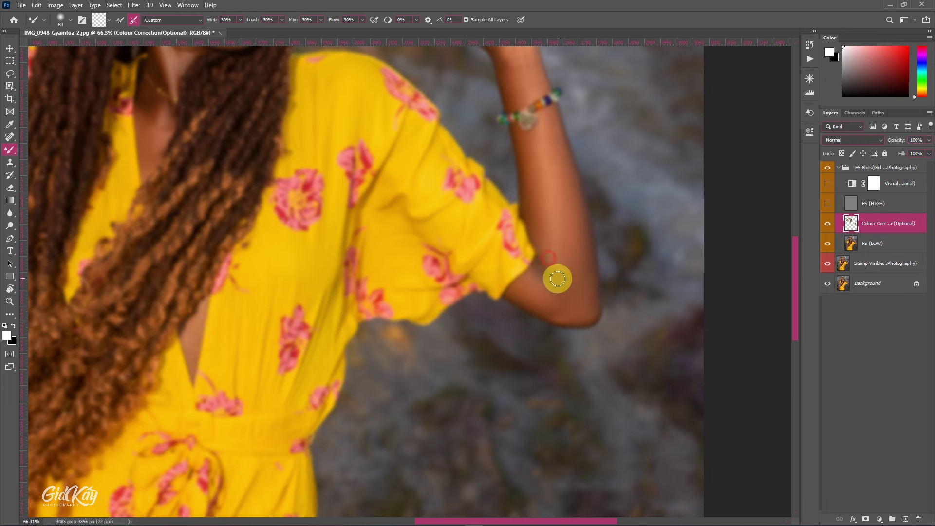
Smooth the underside of the bent arm between the elbow and the sleeve with the Mixer Brush at 60 px
{"action": "scroll", "coordinate": [547, 230], "scroll_direction": "up", "scroll_amount": 3}
{"action": "scroll", "coordinate": [548, 228], "scroll_direction": "down", "scroll_amount": 2}
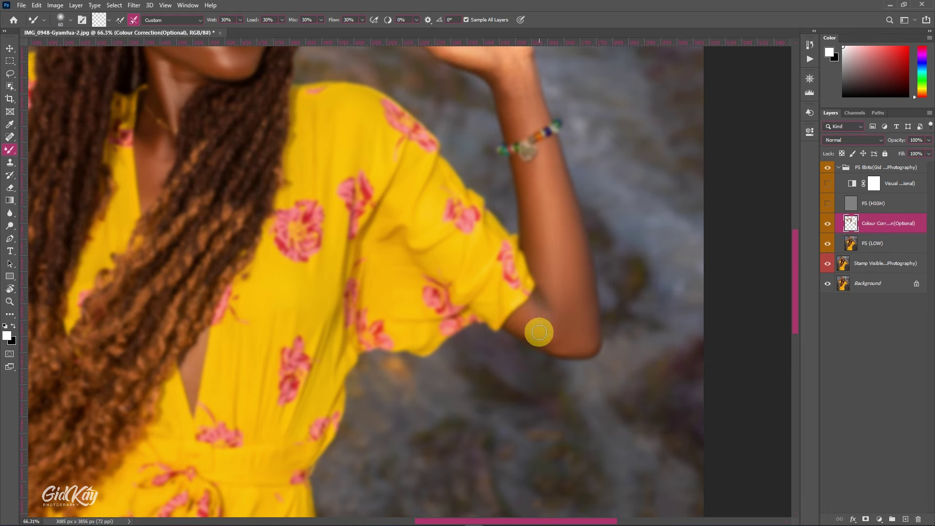
{"action": "key", "text": "bracketleft"}
{"action": "key", "text": "bracketleft"}
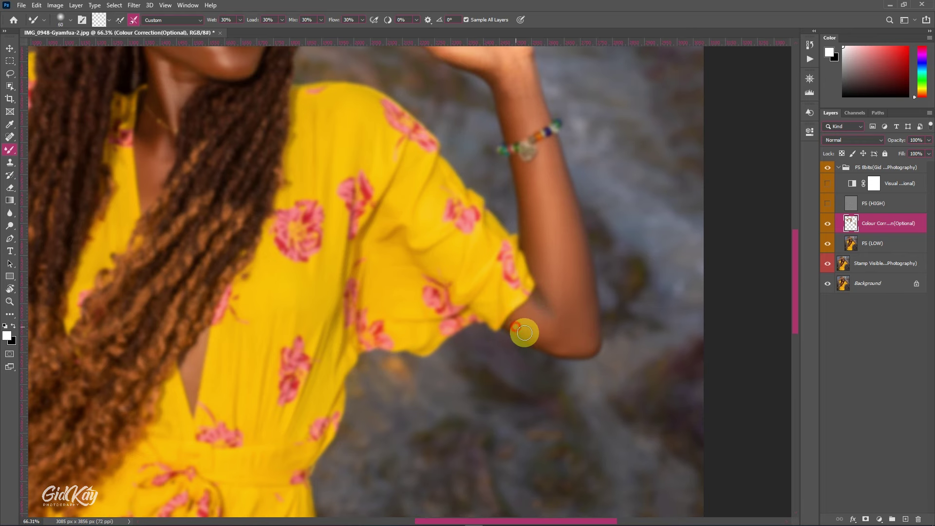
{"action": "left_click_drag", "start_coordinate": [549, 342], "coordinate": [523, 322]}
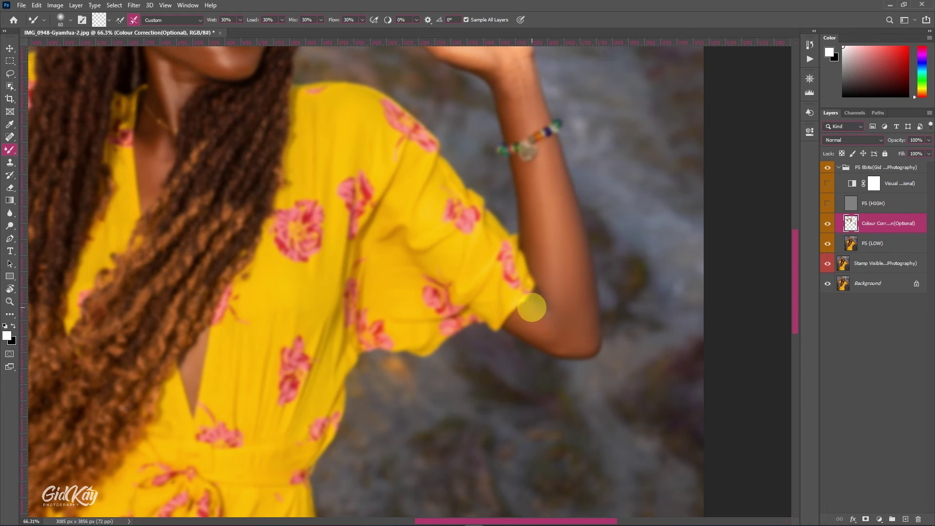
Smooth the inner edge of the forearm from below the bracelet toward the elbow with the Mixer Brush enlarged to 90 px
{"action": "scroll", "coordinate": [546, 313], "scroll_direction": "up", "scroll_amount": 2}
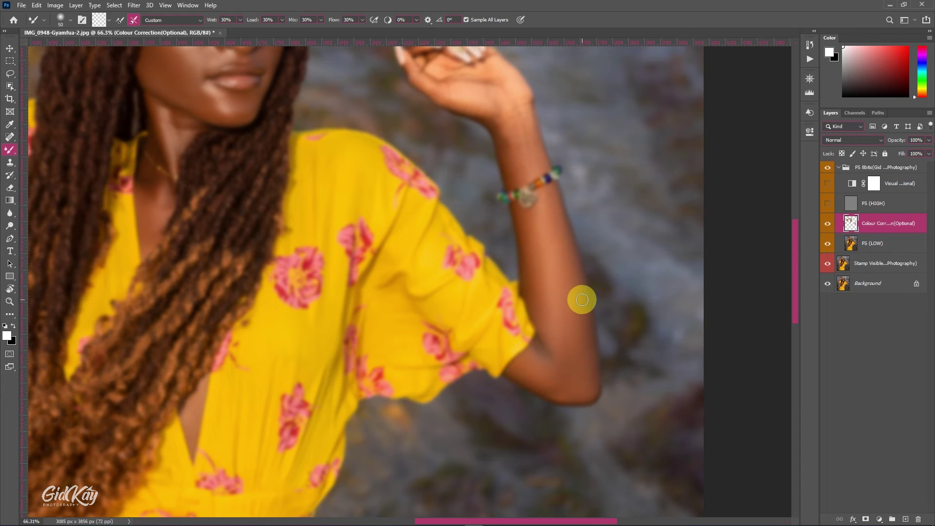
{"action": "scroll", "coordinate": [555, 273], "scroll_direction": "up", "scroll_amount": 2}
{"action": "key", "text": "bracketright"}
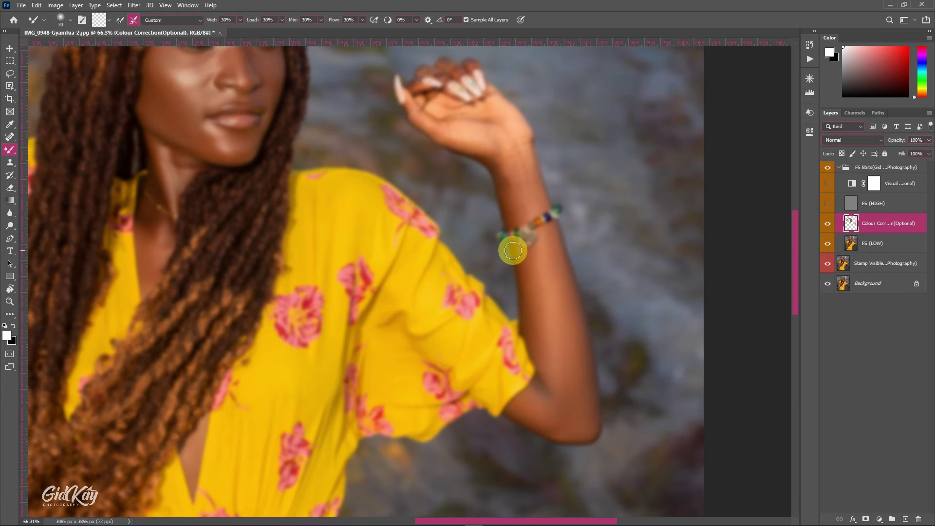
{"action": "key", "text": "bracketright"}
{"action": "key", "text": "bracketright"}
{"action": "left_click_drag", "start_coordinate": [521, 268], "coordinate": [522, 289]}
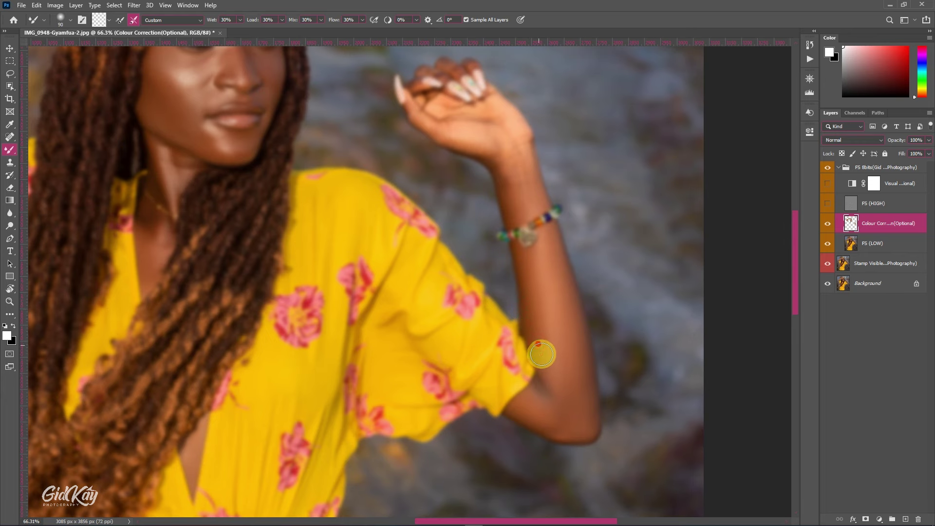
Blend the skin directly below the bracelet with the Mixer Brush at 70 px, reducing it to 50 px at the inner edge
{"action": "scroll", "coordinate": [541, 329], "scroll_direction": "up", "scroll_amount": 3}
{"action": "key", "text": "bracketleft"}
{"action": "key", "text": "bracketleft"}
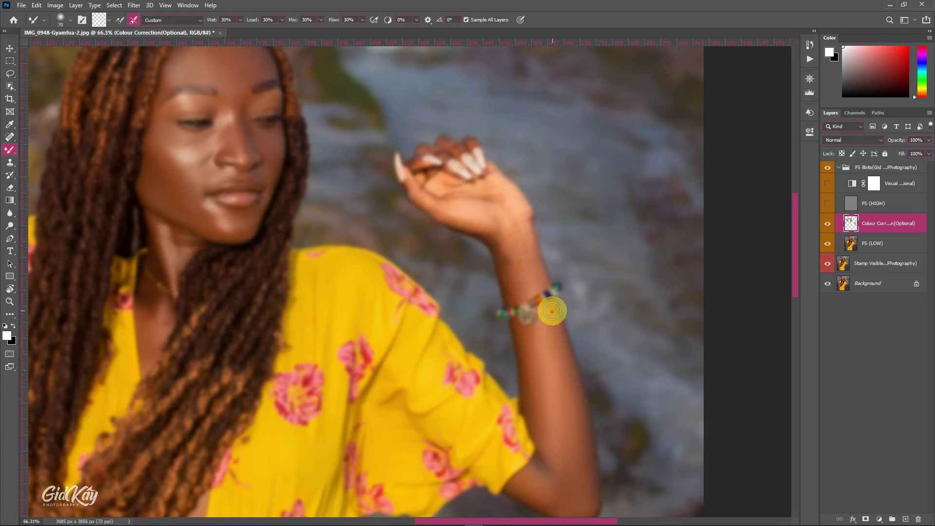
{"action": "mouse_move", "coordinate": [561, 341]}
{"action": "left_mouse_down"}
{"action": "mouse_move", "coordinate": [577, 404]}
{"action": "mouse_move", "coordinate": [538, 339]}
{"action": "mouse_move", "coordinate": [543, 382]}
{"action": "mouse_move", "coordinate": [532, 338]}
{"action": "left_mouse_up"}
{"action": "key", "text": "bracketleft"}
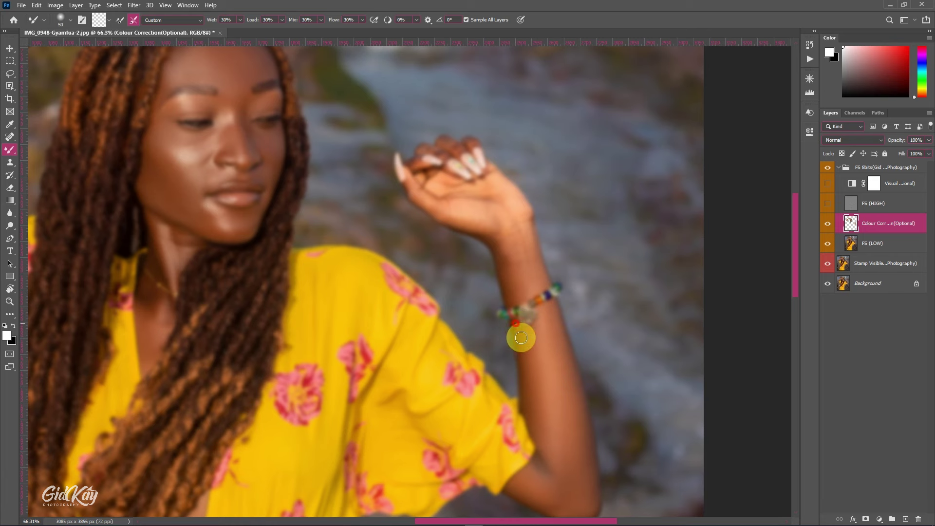
Smooth the wrist between the bracelet and the palm with the Mixer Brush enlarged to 70 px
{"action": "scroll", "coordinate": [522, 337], "scroll_direction": "up", "scroll_amount": 2}
{"action": "key", "text": "bracketright"}
{"action": "key", "text": "bracketright"}
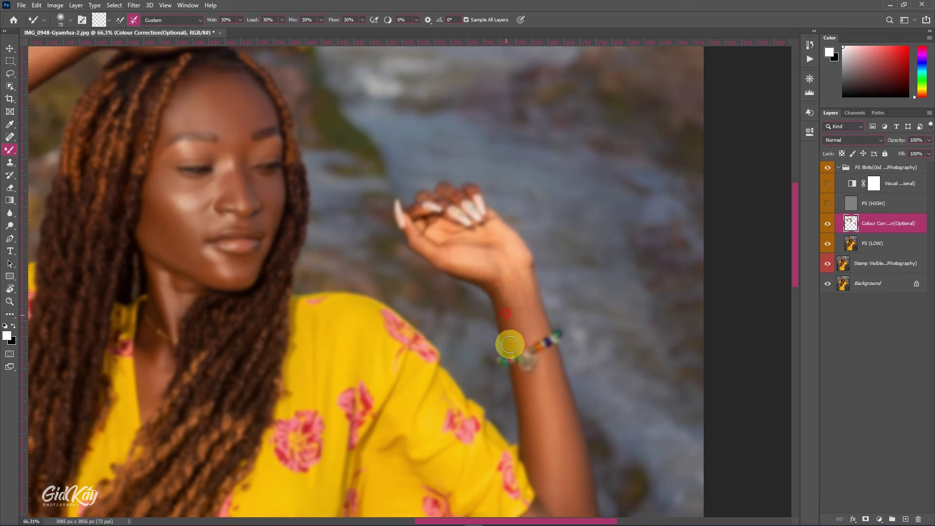
{"action": "mouse_move", "coordinate": [511, 344]}
{"action": "left_mouse_down"}
{"action": "mouse_move", "coordinate": [509, 296]}
{"action": "mouse_move", "coordinate": [525, 335]}
{"action": "mouse_move", "coordinate": [525, 296]}
{"action": "mouse_move", "coordinate": [539, 330]}
{"action": "mouse_move", "coordinate": [528, 290]}
{"action": "mouse_move", "coordinate": [544, 329]}
{"action": "mouse_move", "coordinate": [521, 286]}
{"action": "left_mouse_up"}
{"action": "key", "text": "bracketright"}
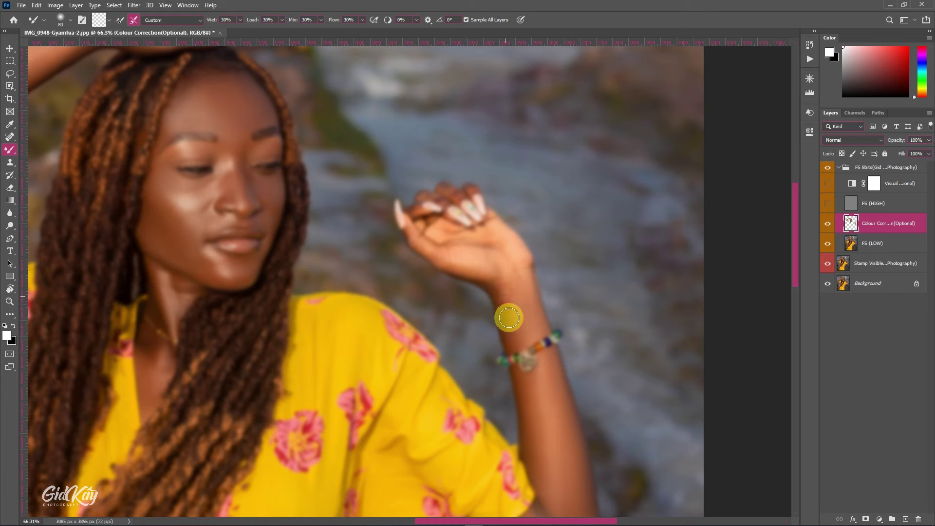
Smooth the lower edge of the bent arm's palm and the base of the thumb with the Mixer Brush reduced to 45 px
{"action": "key", "text": "bracketleft"}
{"action": "key", "text": "bracketleft"}
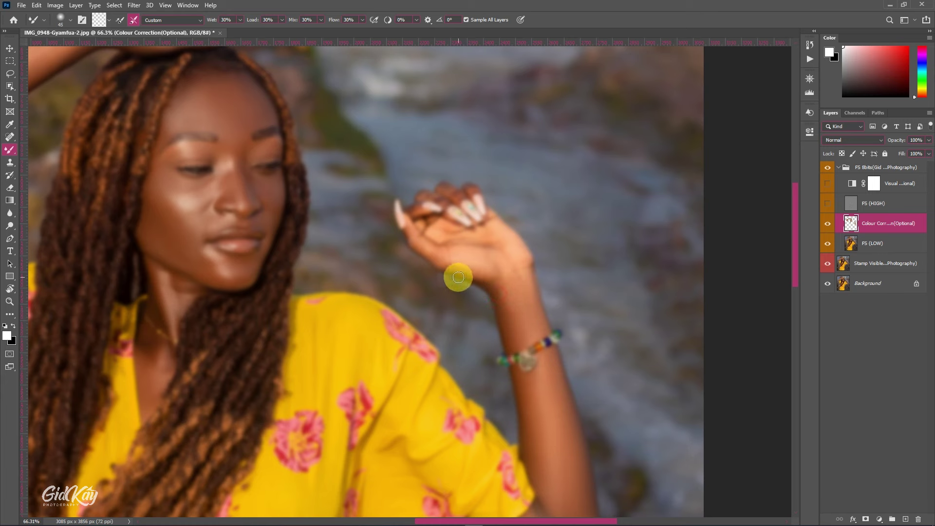
{"action": "left_click_drag", "start_coordinate": [478, 286], "coordinate": [481, 287]}
{"action": "key", "text": "bracketleft"}
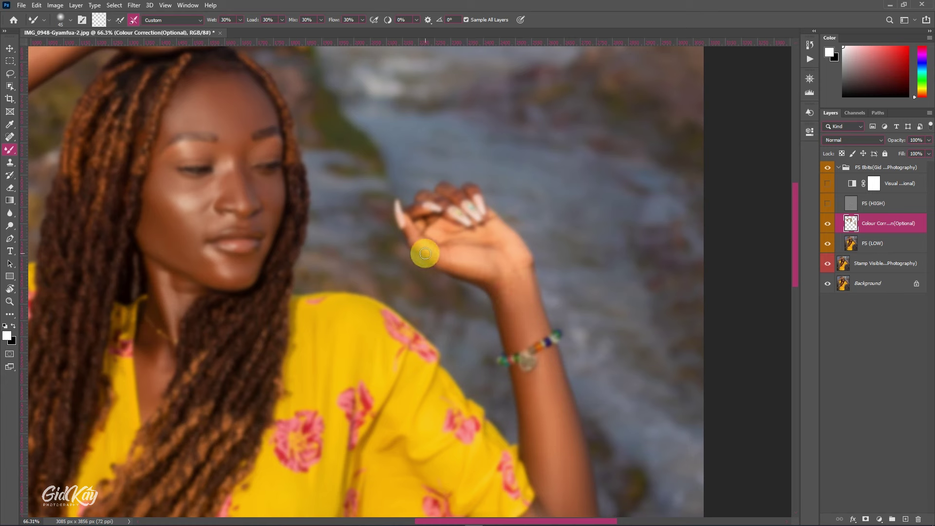
{"action": "left_click_drag", "start_coordinate": [409, 228], "coordinate": [419, 253]}
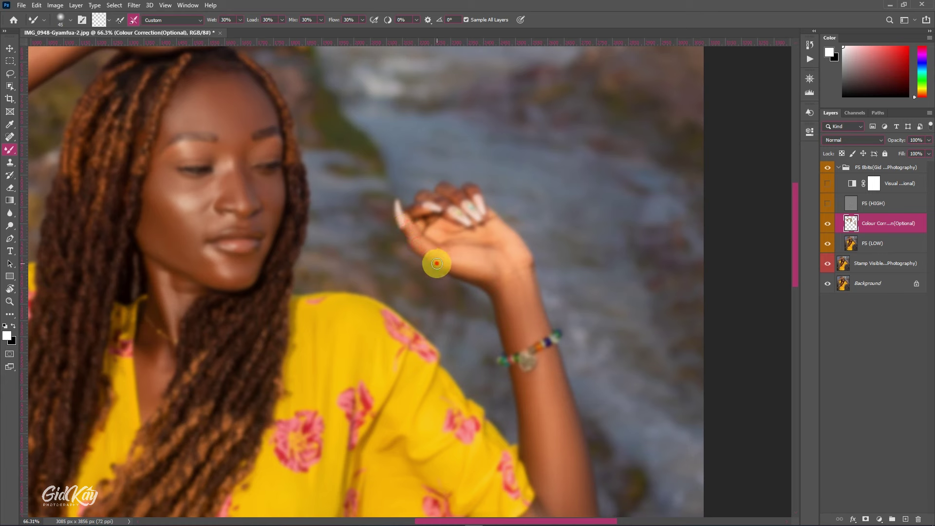
Blend the heel of the palm and the thumb with the Mixer Brush at 40 px, enlarging it to 60 px across the wrist
{"action": "key", "text": "bracketright"}
{"action": "left_click_drag", "start_coordinate": [481, 283], "coordinate": [496, 289]}
{"action": "key", "text": "bracketleft"}
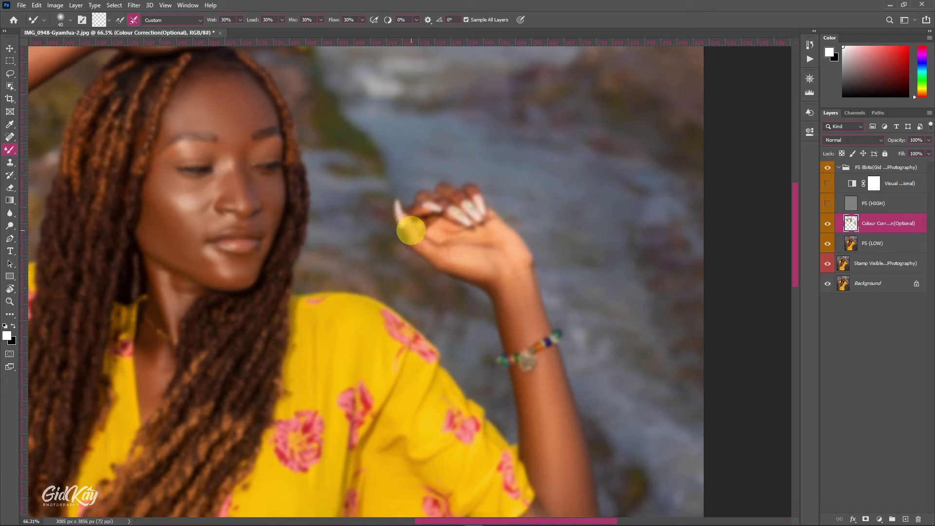
{"action": "left_click_drag", "start_coordinate": [410, 229], "coordinate": [428, 250]}
{"action": "key", "text": "bracketright"}
{"action": "key", "text": "bracketright"}
{"action": "mouse_move", "coordinate": [490, 276]}
{"action": "left_mouse_down"}
{"action": "mouse_move", "coordinate": [495, 286]}
{"action": "mouse_move", "coordinate": [526, 282]}
{"action": "left_mouse_up"}
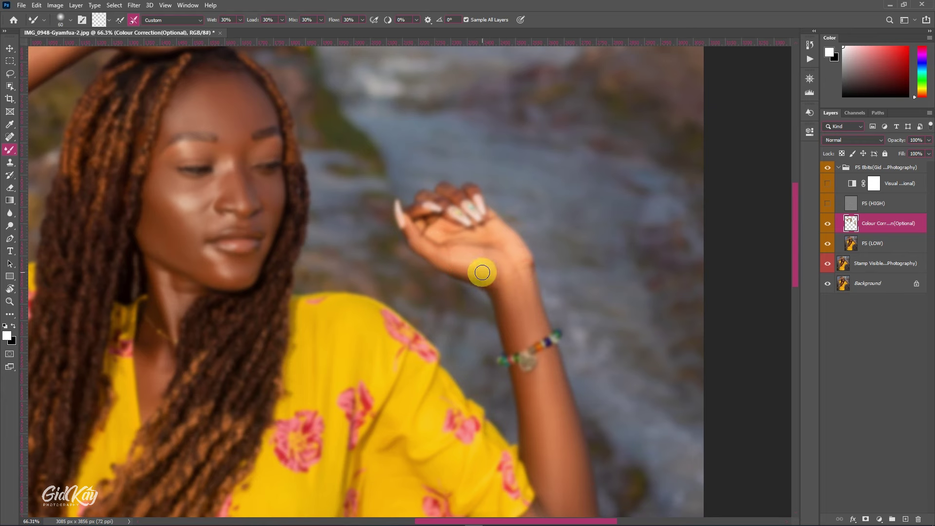
Smooth the curled fingers of the bent arm's hand with the Mixer Brush reduced to 30 px
{"action": "scroll", "coordinate": [482, 271], "scroll_direction": "up", "scroll_amount": 3}
{"action": "key", "text": "bracketleft"}
{"action": "key", "text": "bracketleft"}
{"action": "mouse_move", "coordinate": [447, 267]}
{"action": "left_mouse_down"}
{"action": "mouse_move", "coordinate": [463, 280]}
{"action": "mouse_move", "coordinate": [450, 269]}
{"action": "mouse_move", "coordinate": [476, 271]}
{"action": "mouse_move", "coordinate": [470, 263]}
{"action": "mouse_move", "coordinate": [473, 271]}
{"action": "mouse_move", "coordinate": [422, 272]}
{"action": "mouse_move", "coordinate": [447, 282]}
{"action": "left_mouse_up"}
{"action": "key", "text": "bracketleft"}
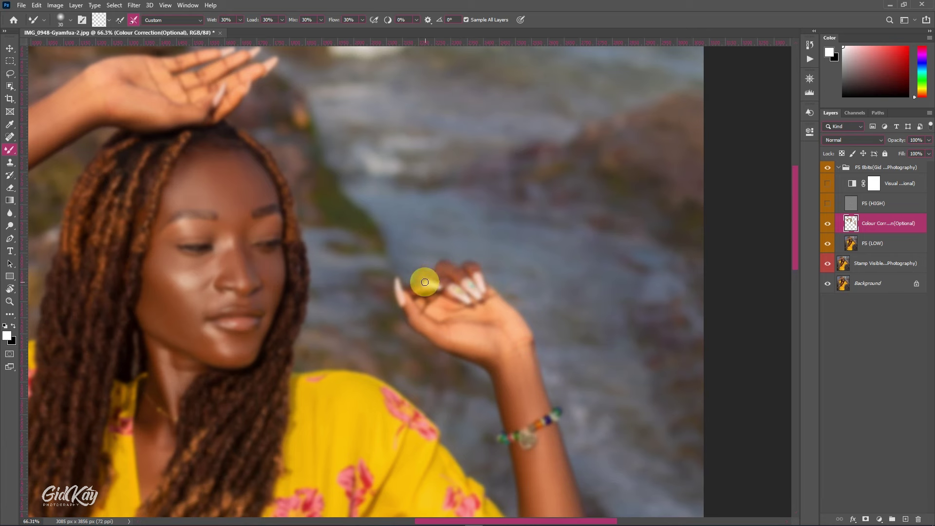
{"action": "key", "text": "bracketleft"}
Smooth the underside of the raised forearm below the wrist with the Mixer Brush enlarged to 125 px
{"action": "scroll", "coordinate": [263, 248], "scroll_direction": "up", "scroll_amount": 2}
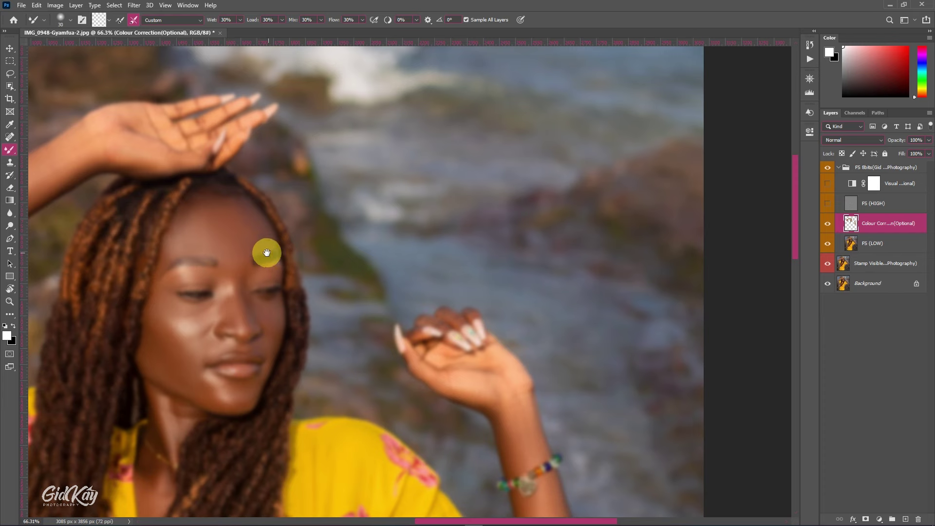
{"action": "left_click_drag", "start_coordinate": [248, 246], "coordinate": [580, 216]}
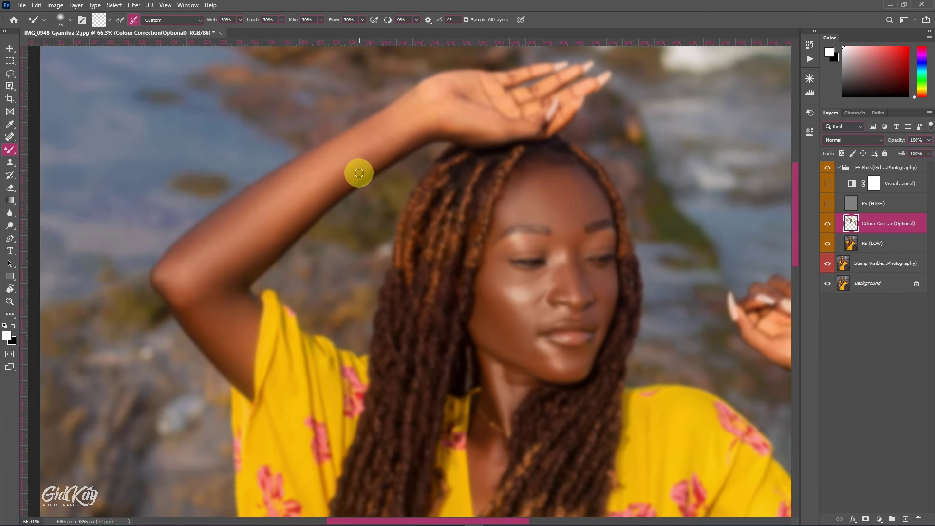
{"action": "key", "text": "bracketright"}
{"action": "key", "text": "bracketright"}
{"action": "key", "text": "bracketright"}
{"action": "key", "text": "bracketright"}
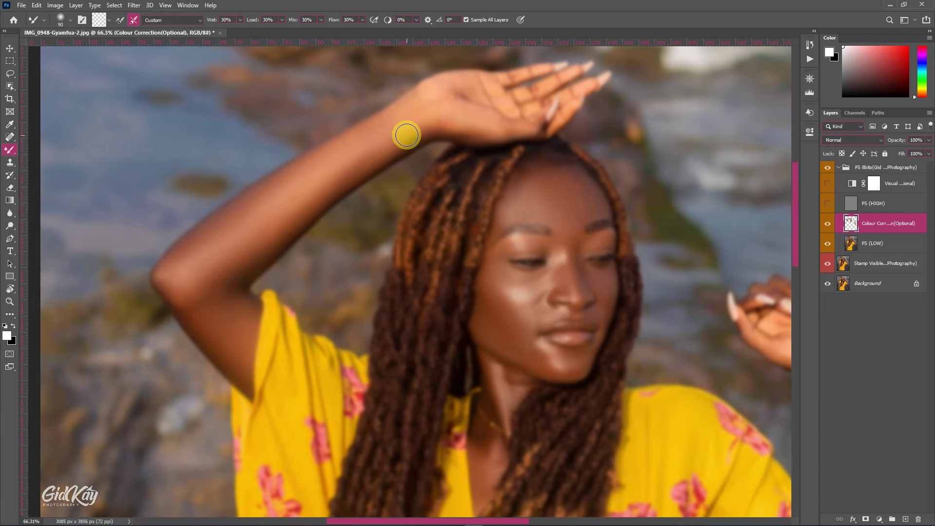
{"action": "key", "text": "bracketright"}
{"action": "key", "text": "bracketright"}
{"action": "key", "text": "bracketright"}
{"action": "key", "text": "bracketright"}
{"action": "left_click_drag", "start_coordinate": [401, 139], "coordinate": [327, 179]}
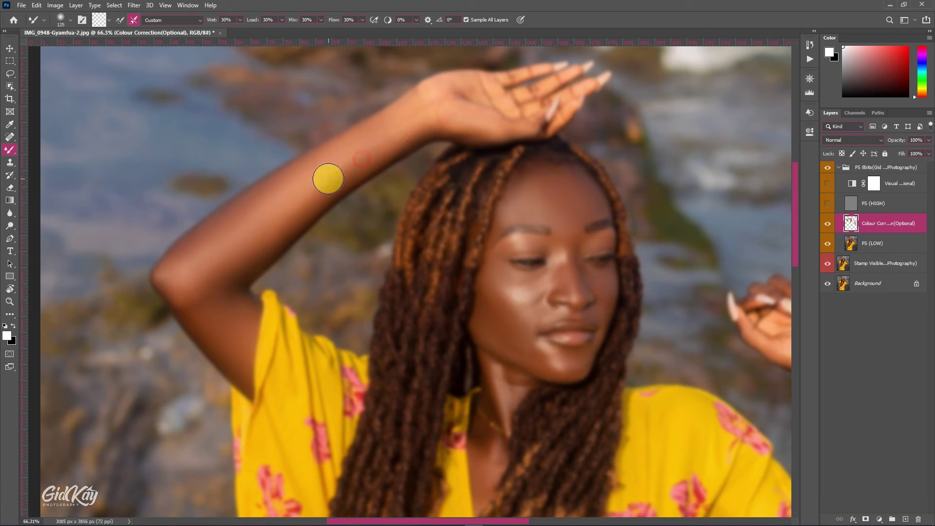
Blend the raised forearm between the elbow and the wrist, working along its middle and upper edge with the large Mixer Brush
{"action": "key", "text": "bracketright"}
{"action": "mouse_move", "coordinate": [236, 251]}
{"action": "left_mouse_down"}
{"action": "mouse_move", "coordinate": [381, 148]}
{"action": "mouse_move", "coordinate": [340, 184]}
{"action": "left_mouse_up"}
{"action": "mouse_move", "coordinate": [177, 268]}
{"action": "left_mouse_down"}
{"action": "mouse_move", "coordinate": [346, 161]}
{"action": "mouse_move", "coordinate": [389, 118]}
{"action": "left_mouse_up"}
{"action": "key", "text": "bracketleft"}
{"action": "key", "text": "bracketleft"}
{"action": "left_click_drag", "start_coordinate": [293, 178], "coordinate": [236, 214]}
{"action": "key", "text": "bracketright"}
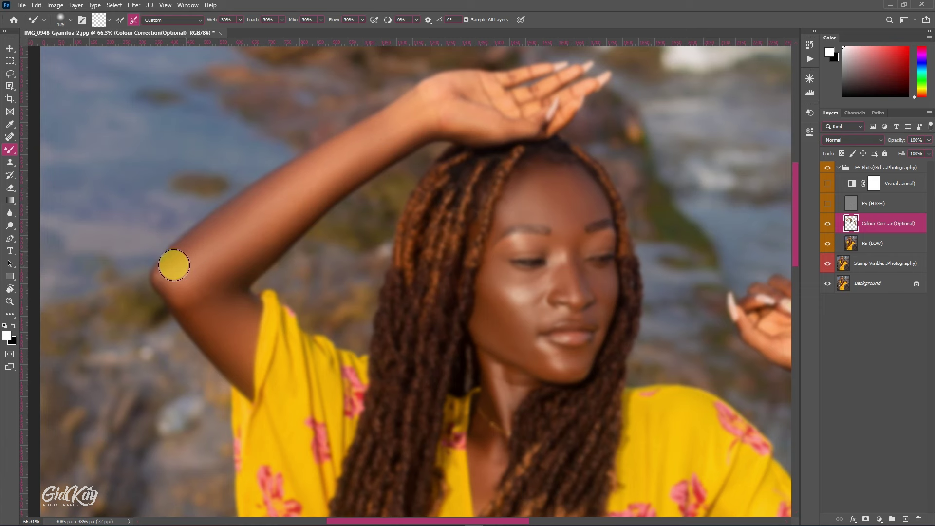
{"action": "mouse_move", "coordinate": [173, 268]}
{"action": "left_mouse_down"}
{"action": "mouse_move", "coordinate": [207, 241]}
{"action": "mouse_move", "coordinate": [189, 248]}
{"action": "mouse_move", "coordinate": [204, 232]}
{"action": "mouse_move", "coordinate": [317, 163]}
{"action": "mouse_move", "coordinate": [282, 194]}
{"action": "left_mouse_up"}
Smooth the raised arm's elbow and the inner bend with the Mixer Brush, using 125 px on the inner bend
{"action": "key", "text": "bracketleft"}
{"action": "left_click_drag", "start_coordinate": [167, 277], "coordinate": [213, 324]}
{"action": "key", "text": "bracketright"}
{"action": "key", "text": "bracketright"}
{"action": "key", "text": "bracketleft"}
{"action": "mouse_move", "coordinate": [209, 293]}
{"action": "left_mouse_down"}
{"action": "mouse_move", "coordinate": [233, 313]}
{"action": "mouse_move", "coordinate": [234, 278]}
{"action": "mouse_move", "coordinate": [266, 253]}
{"action": "left_mouse_up"}
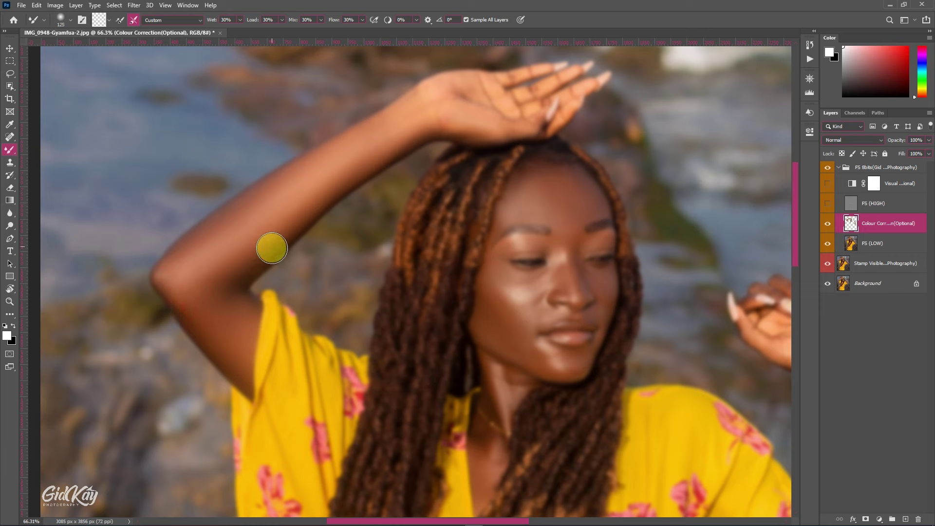
Turn the FS (HIGH) layer back on and bring the upper body into view to review the smoothed skin
{"action": "left_click", "coordinate": [827, 204]}
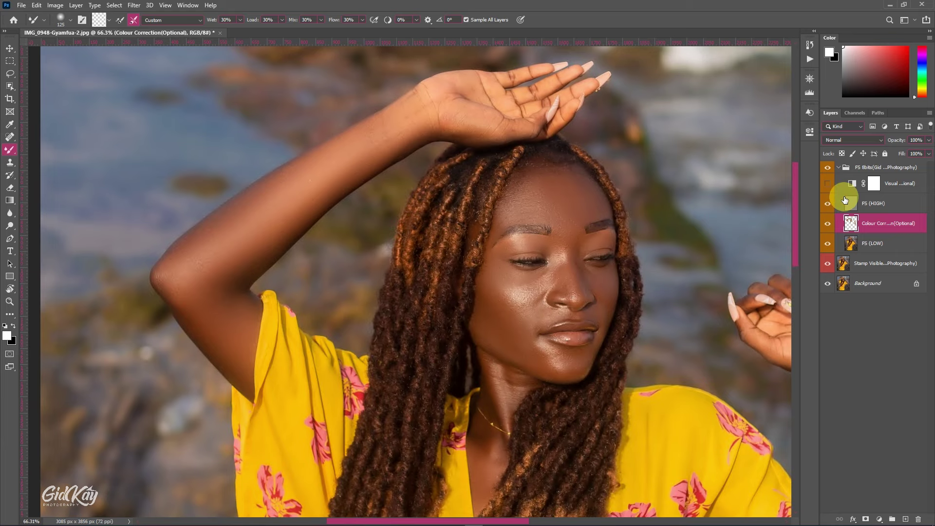
{"action": "key", "text": "ctrl+0"}
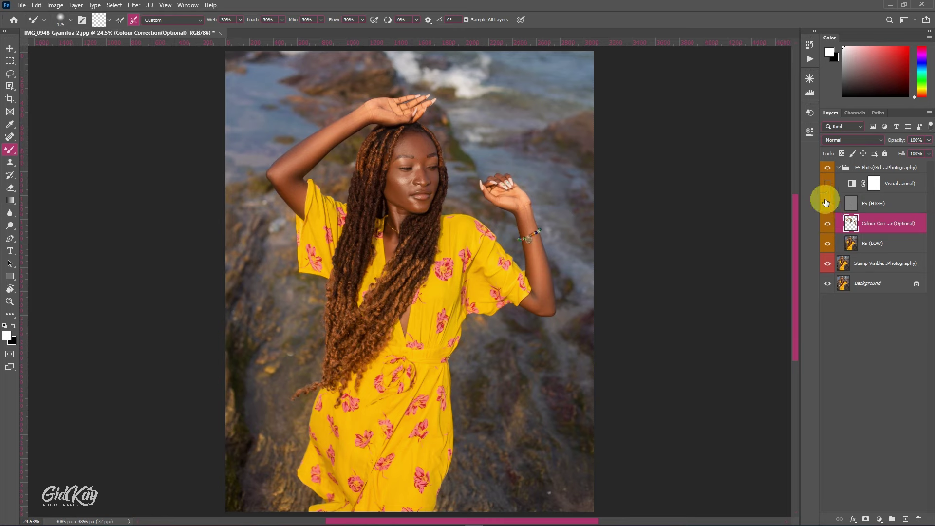
{"action": "scroll", "coordinate": [517, 243], "scroll_direction": "up", "scroll_amount": 1}
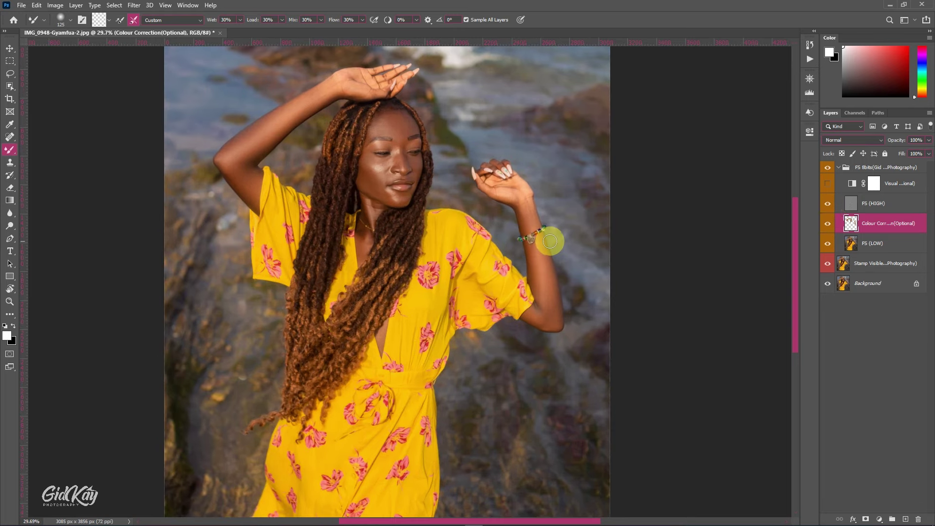
{"action": "left_click_drag", "start_coordinate": [793, 285], "coordinate": [792, 275]}
Compare the skin before and after smoothing by toggling the visibility of the Colour Correction(Optional) layer
{"action": "left_click", "coordinate": [828, 224]}
{"action": "left_click", "coordinate": [828, 225]}
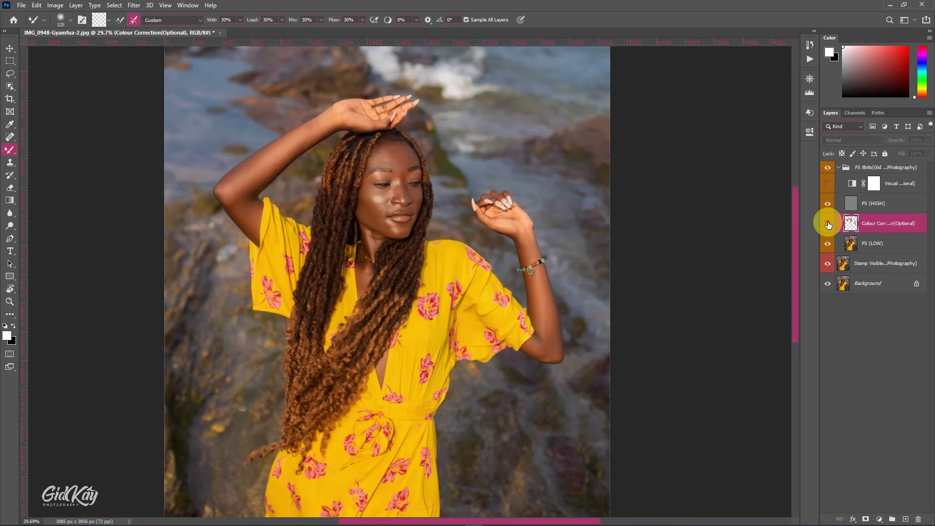
{"action": "left_click", "coordinate": [828, 224]}
{"action": "left_click", "coordinate": [828, 224]}
{"action": "left_click", "coordinate": [828, 224]}
{"action": "left_click", "coordinate": [829, 224]}
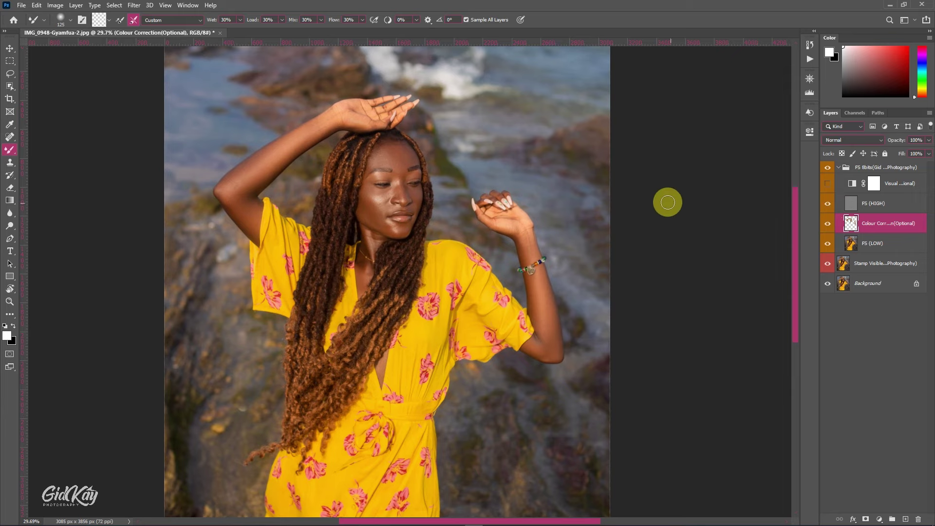
Outline the forehead between the hairline and the eyebrows using the Lasso tool with an 18 px feather
{"action": "scroll", "coordinate": [390, 155], "scroll_direction": "up", "scroll_amount": 5}
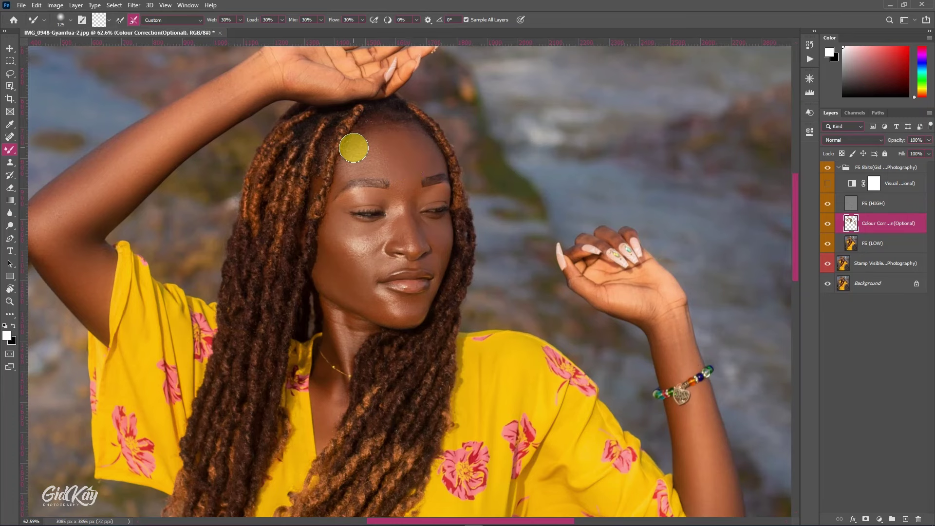
{"action": "scroll", "coordinate": [382, 167], "scroll_direction": "down", "scroll_amount": 2}
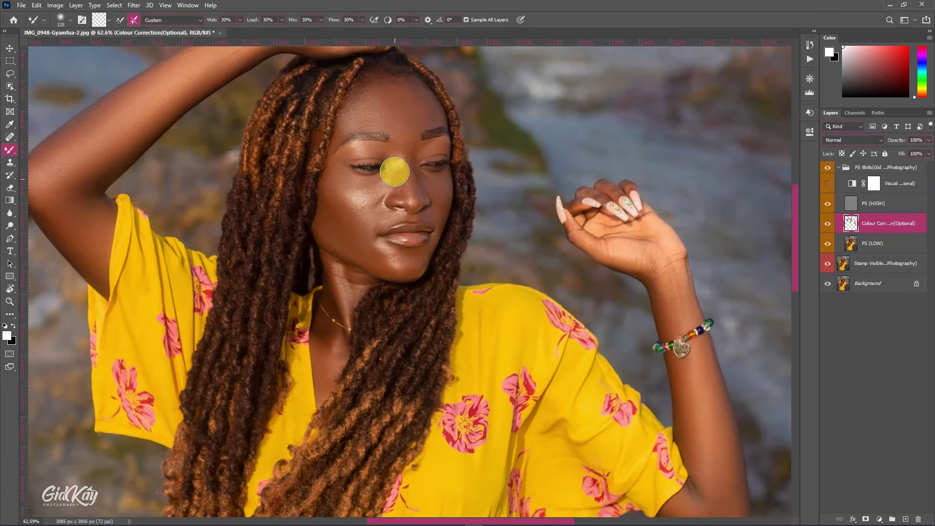
{"action": "scroll", "coordinate": [408, 184], "scroll_direction": "up", "scroll_amount": 1}
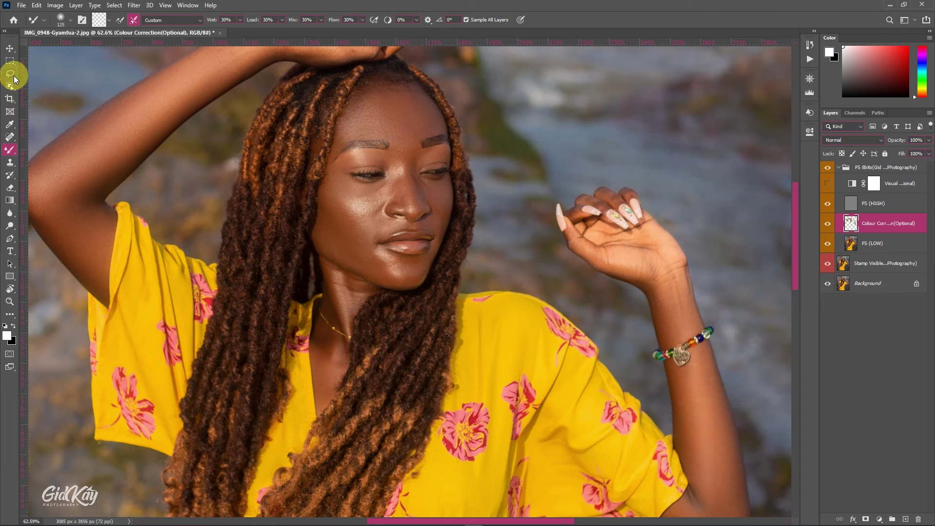
{"action": "left_click", "coordinate": [13, 74]}
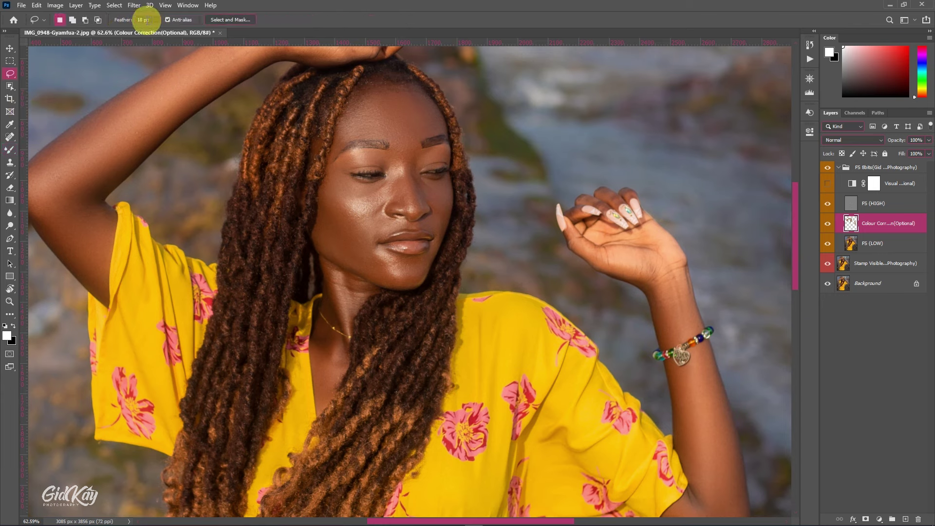
{"action": "scroll", "coordinate": [422, 170], "scroll_direction": "up", "scroll_amount": 1}
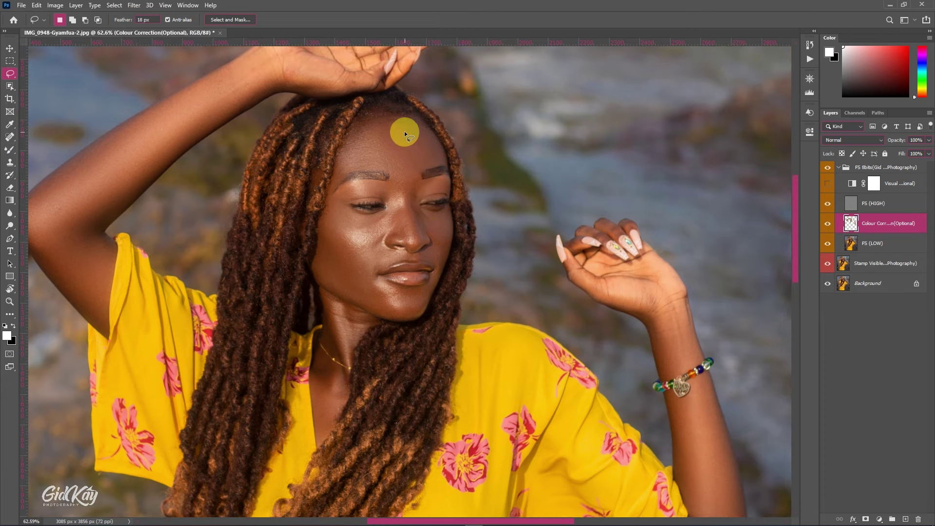
{"action": "scroll", "coordinate": [422, 148], "scroll_direction": "up", "scroll_amount": 1}
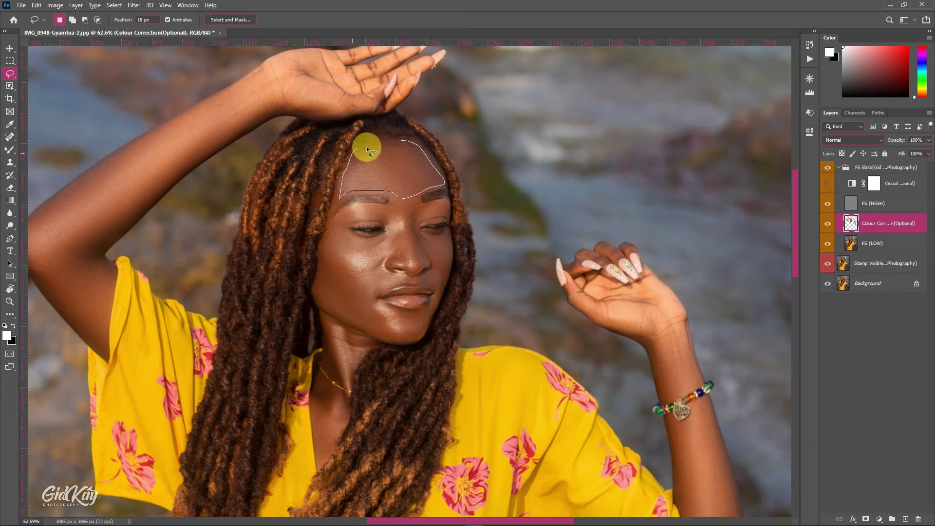
{"action": "left_click_drag", "start_coordinate": [366, 146], "coordinate": [379, 141]}
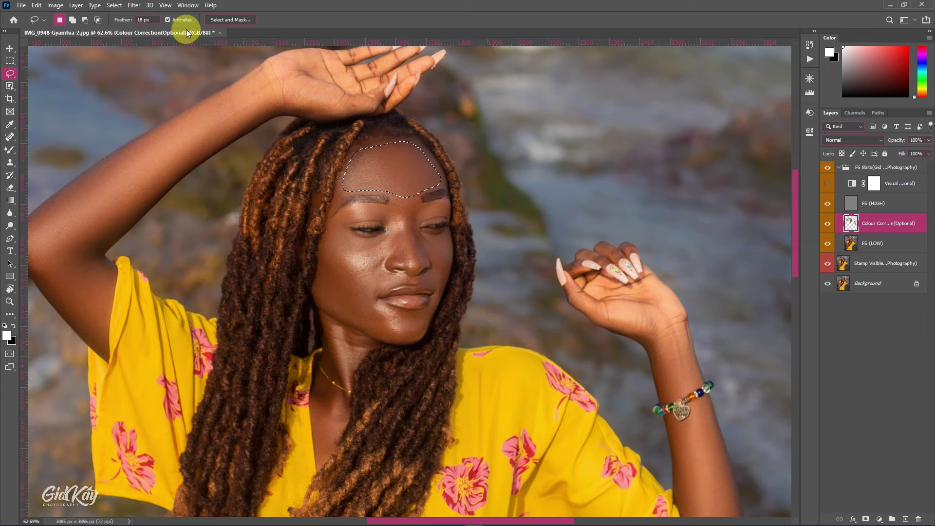
Apply a Gaussian Blur with a 20 px radius to the selected forehead on the Colour Correction(Optional) layer
{"action": "left_click", "coordinate": [134, 6]}
{"action": "mouse_move", "coordinate": [145, 115]}
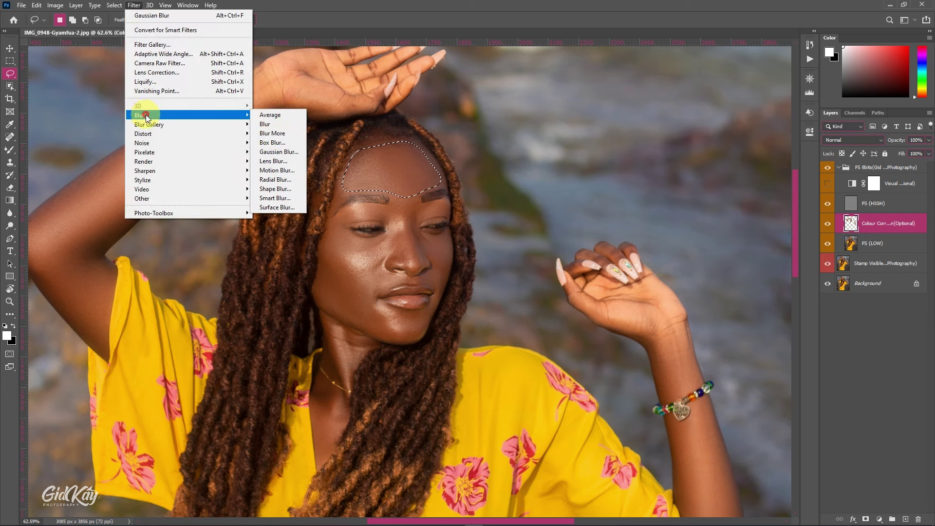
{"action": "left_click", "coordinate": [288, 152]}
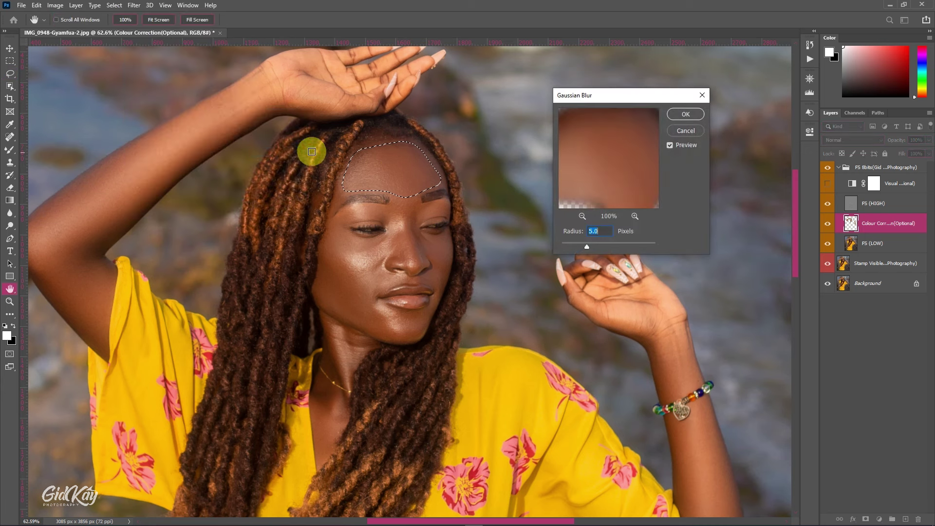
{"action": "left_click", "coordinate": [581, 215]}
{"action": "left_click", "coordinate": [582, 215]}
{"action": "left_click", "coordinate": [582, 214]}
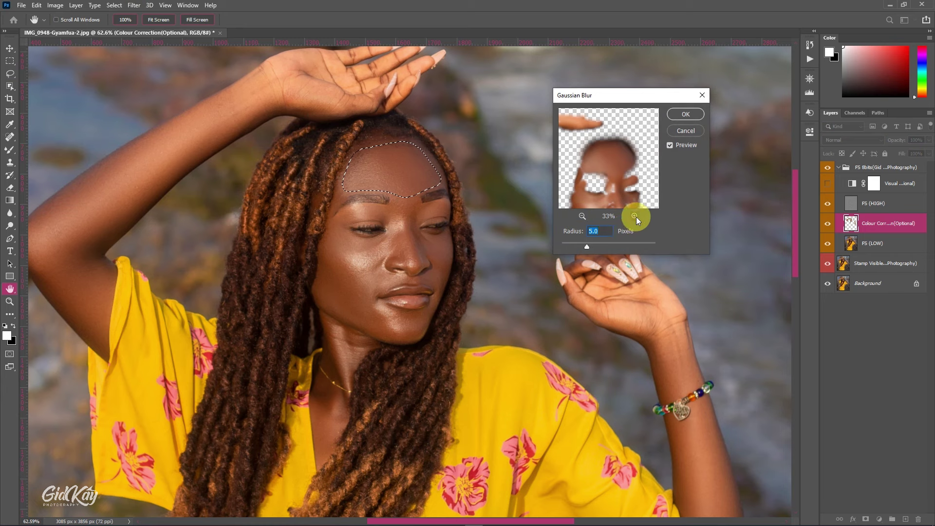
{"action": "type", "text": "20"}
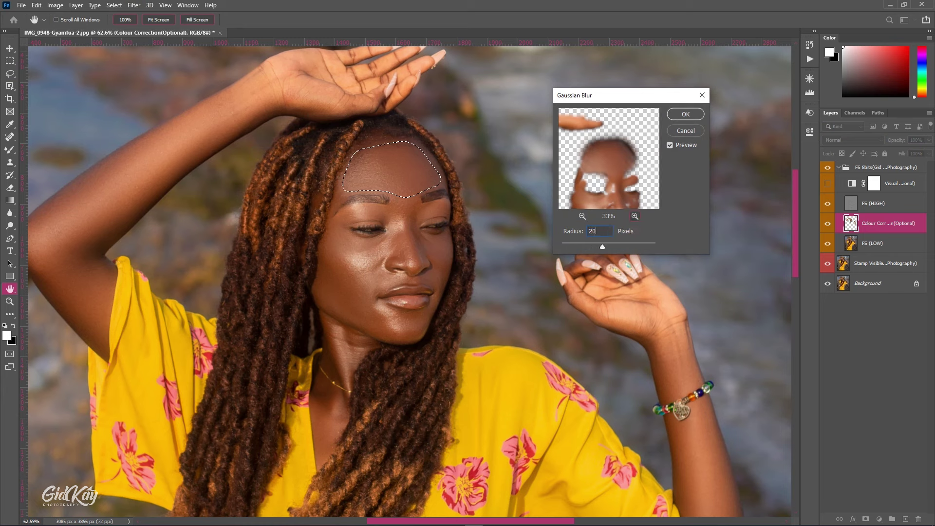
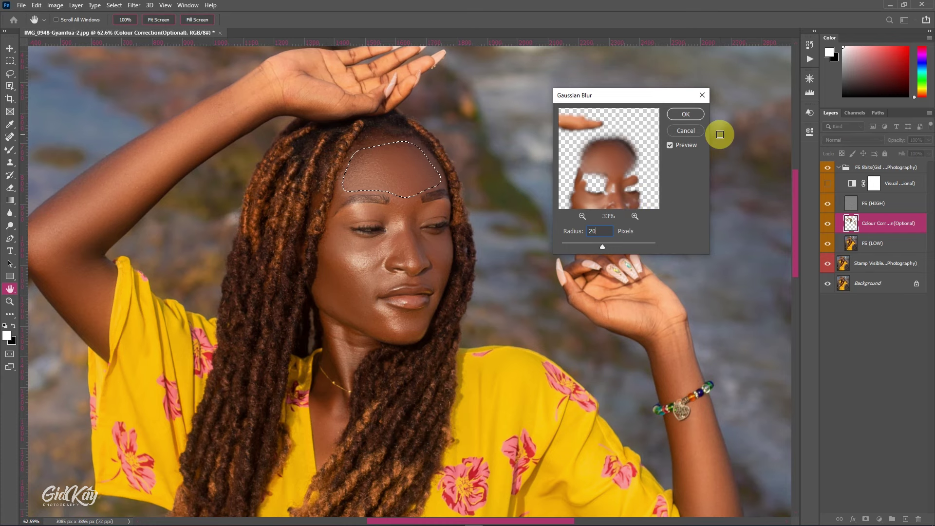
{"action": "left_click", "coordinate": [695, 114]}
{"action": "key", "text": "l"}
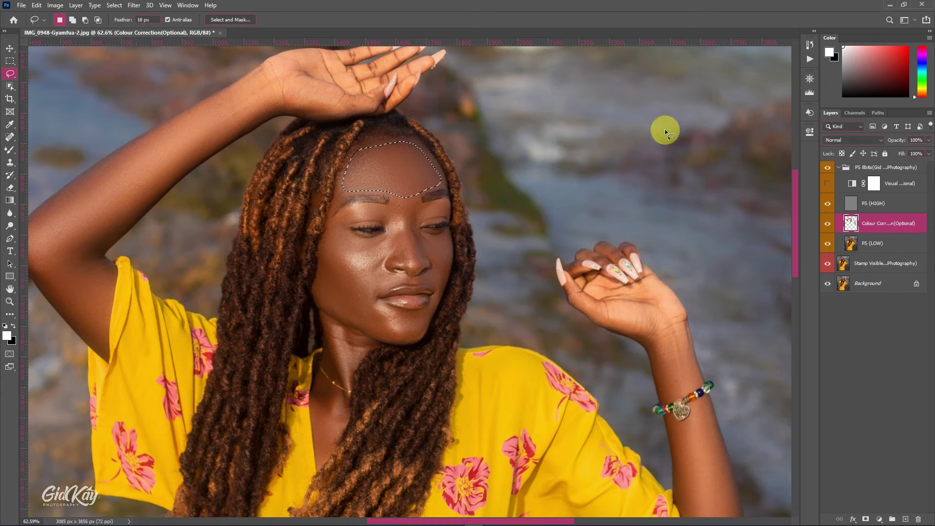
Lasso the outer cheek from beside the eye down to the jaw and repeat the Gaussian Blur on it
{"action": "left_click", "coordinate": [379, 232]}
{"action": "scroll", "coordinate": [378, 232], "scroll_direction": "down", "scroll_amount": 2}
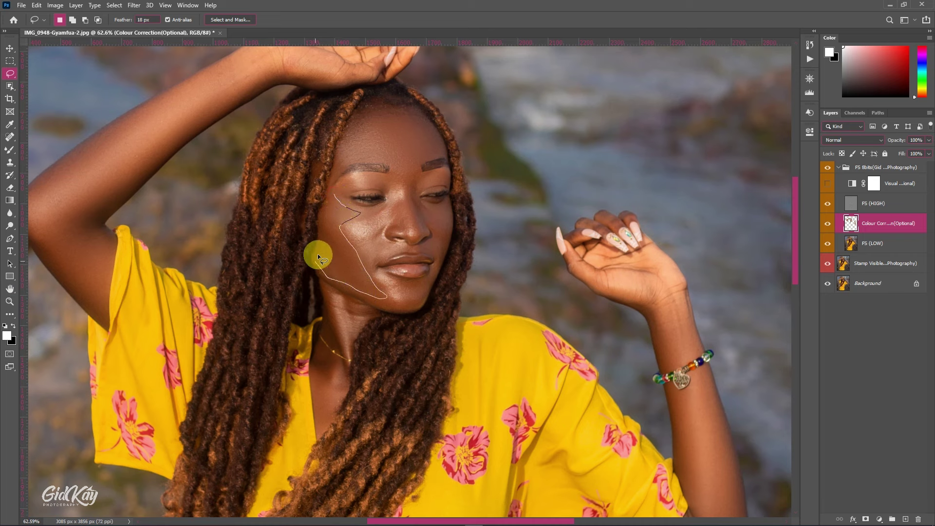
{"action": "left_click_drag", "start_coordinate": [326, 204], "coordinate": [329, 205]}
{"action": "right_click", "coordinate": [328, 206]}
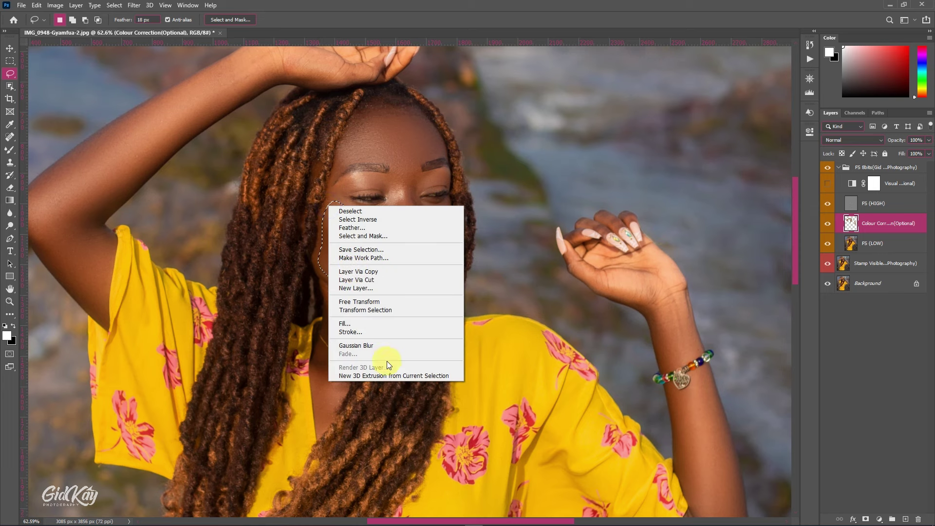
{"action": "left_click", "coordinate": [373, 346]}
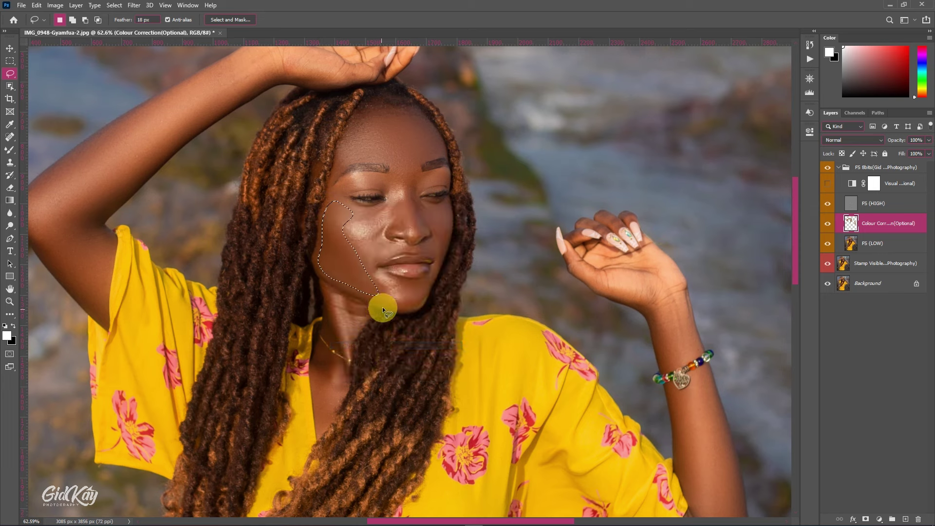
Lasso the cheek area beneath the eye and beside the nose, and repeat the Gaussian Blur on it
{"action": "left_click", "coordinate": [374, 238]}
{"action": "left_click_drag", "start_coordinate": [339, 222], "coordinate": [356, 217]}
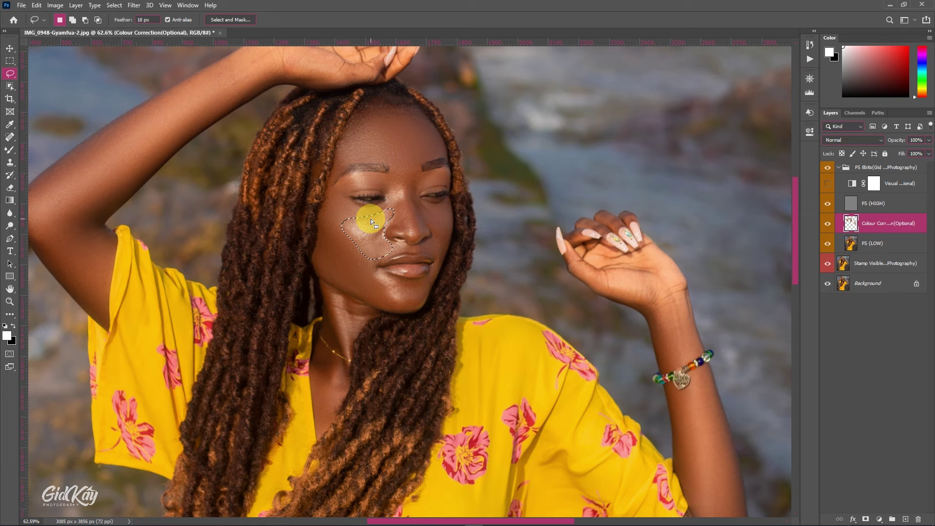
{"action": "right_click", "coordinate": [371, 220]}
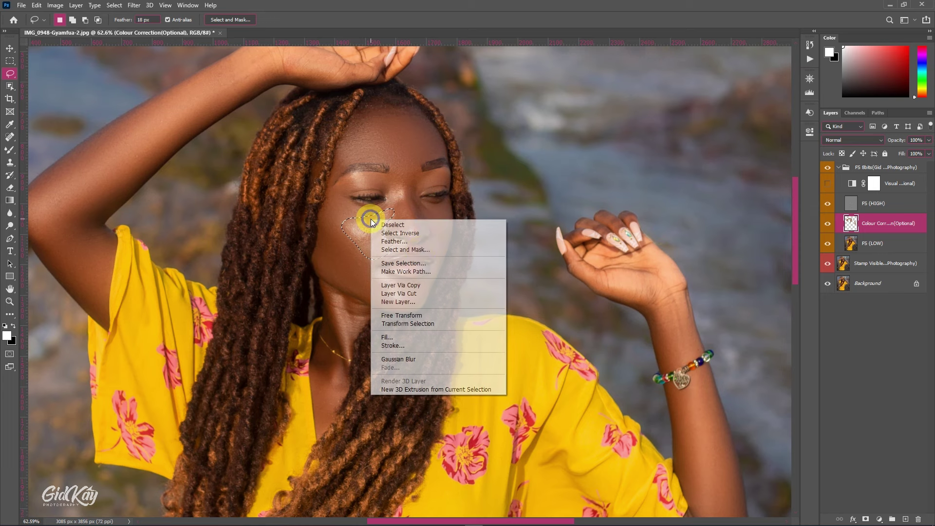
{"action": "left_click", "coordinate": [408, 360]}
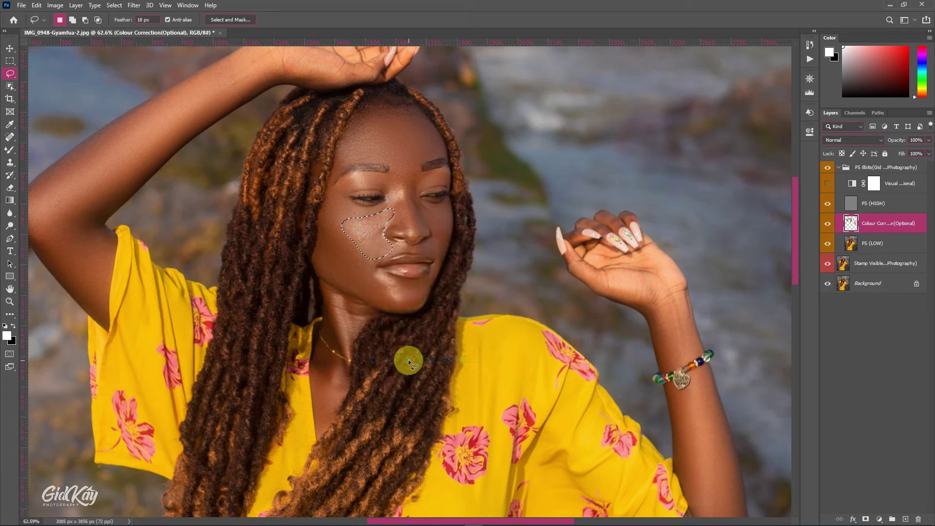
Fade the Gaussian Blur on the selected cheek area to 30% opacity in Normal mode
{"action": "right_click", "coordinate": [394, 253]}
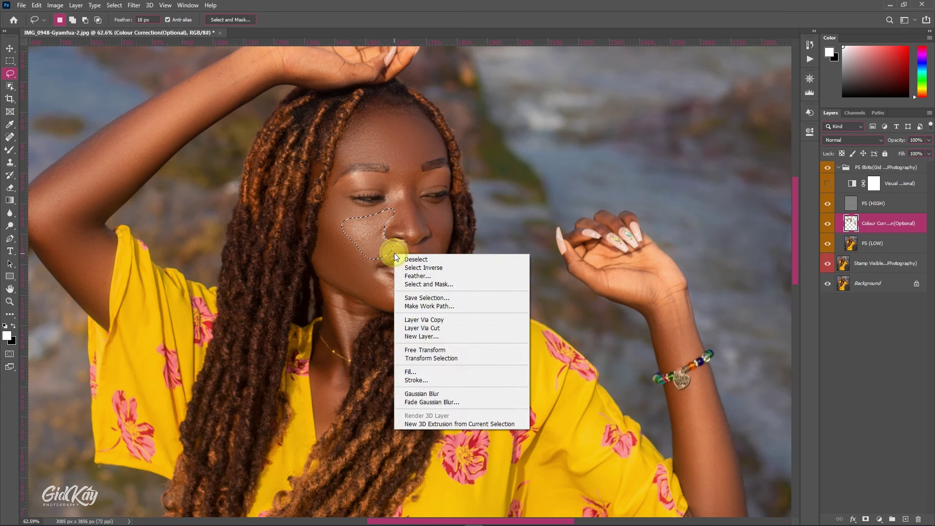
{"action": "left_click", "coordinate": [431, 401]}
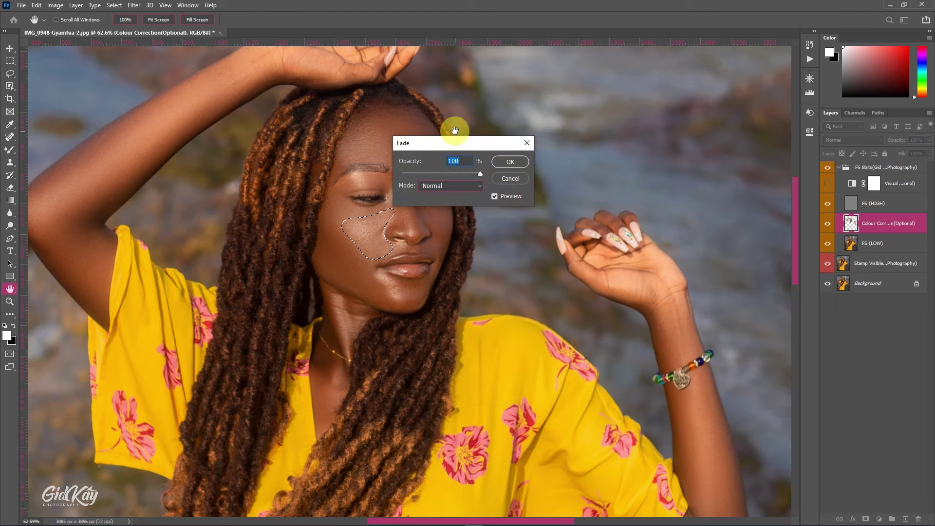
{"action": "left_click_drag", "start_coordinate": [442, 145], "coordinate": [522, 136]}
{"action": "left_click_drag", "start_coordinate": [540, 167], "coordinate": [502, 167]}
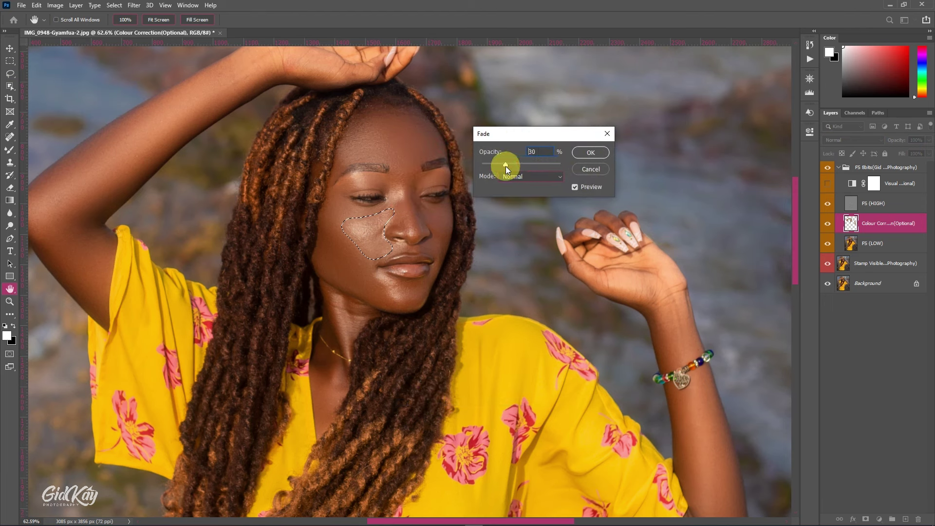
{"action": "left_click", "coordinate": [582, 153]}
Lasso the narrow far cheek between the nose and the hair and repeat the Gaussian Blur on it
{"action": "left_click", "coordinate": [448, 193]}
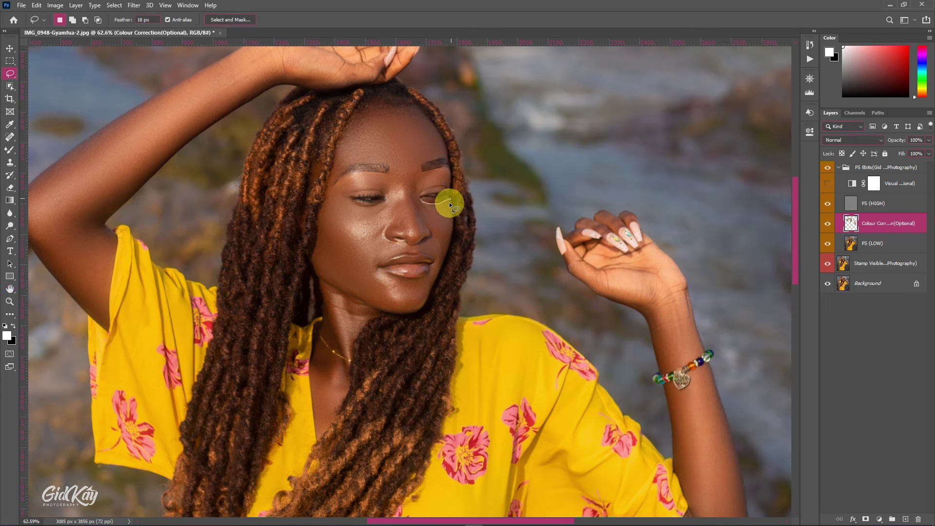
{"action": "right_click", "coordinate": [422, 208]}
{"action": "left_click", "coordinate": [473, 346]}
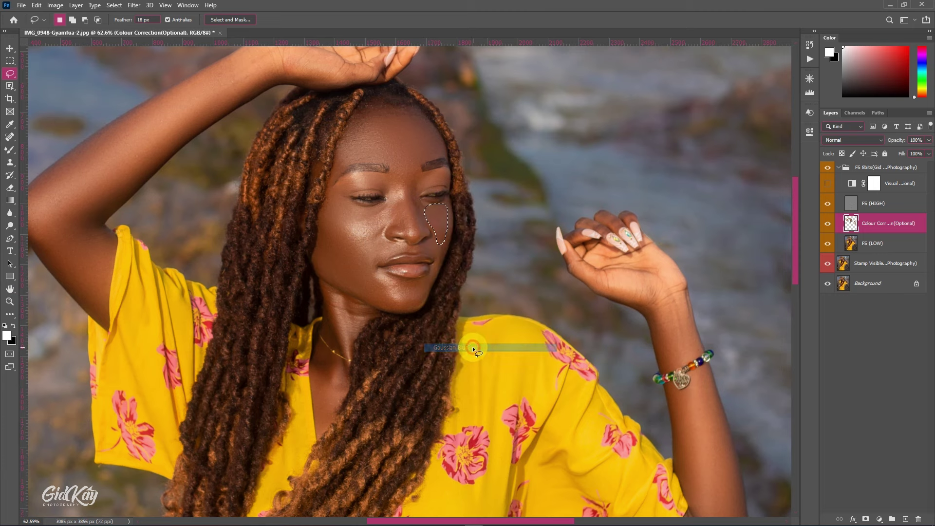
Lasso the chin below the lips in place of the far cheek and repeat the Gaussian Blur on it
{"action": "left_click", "coordinate": [457, 279]}
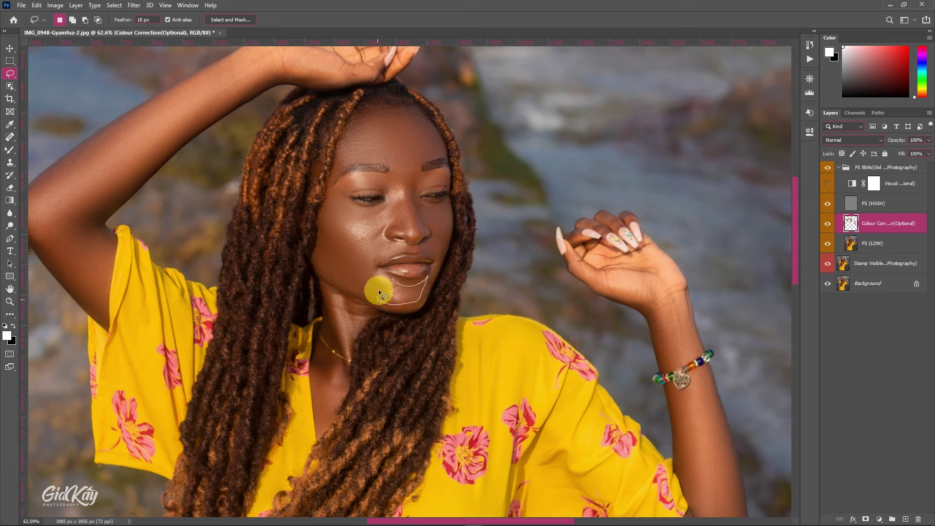
{"action": "right_click", "coordinate": [389, 274]}
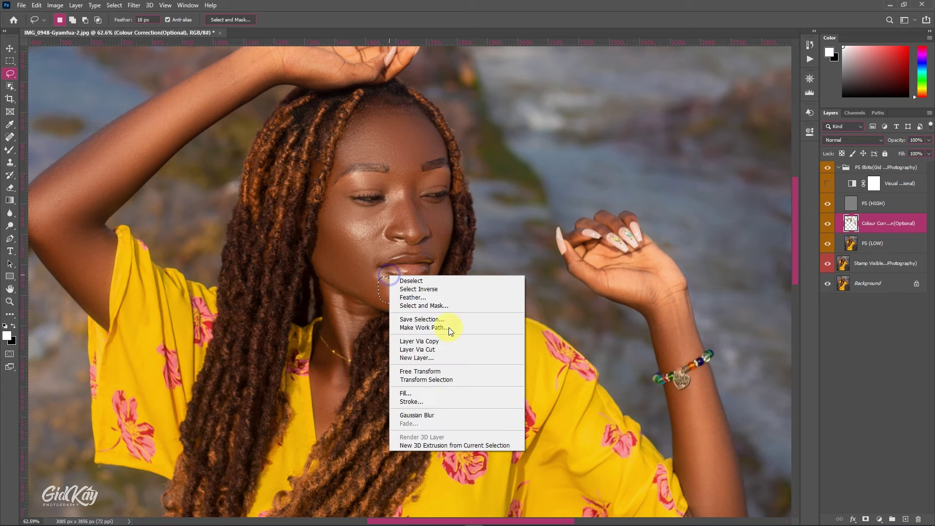
{"action": "left_click", "coordinate": [429, 416]}
Fade the Gaussian Blur on the chin to a lower opacity in Normal mode and clear the selection
{"action": "right_click", "coordinate": [449, 277]}
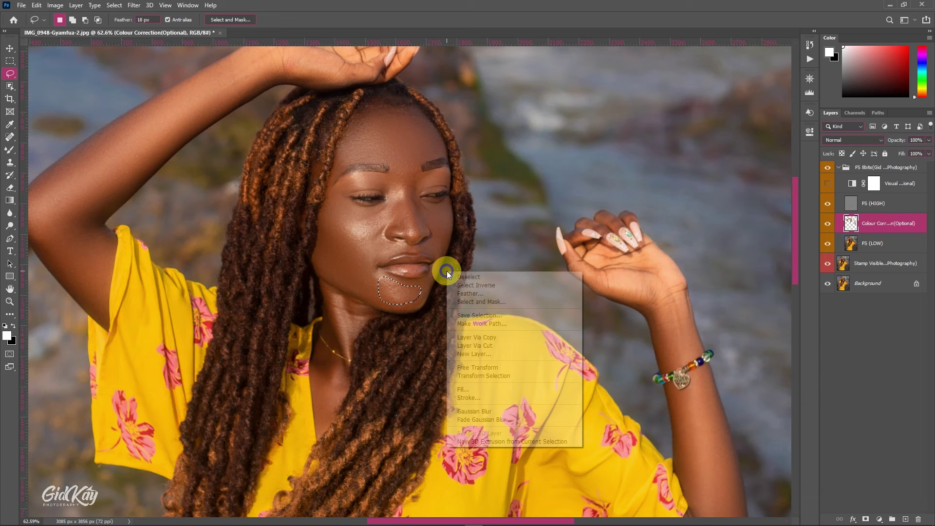
{"action": "left_click", "coordinate": [501, 419]}
{"action": "key", "text": "ctrl+shift+f"}
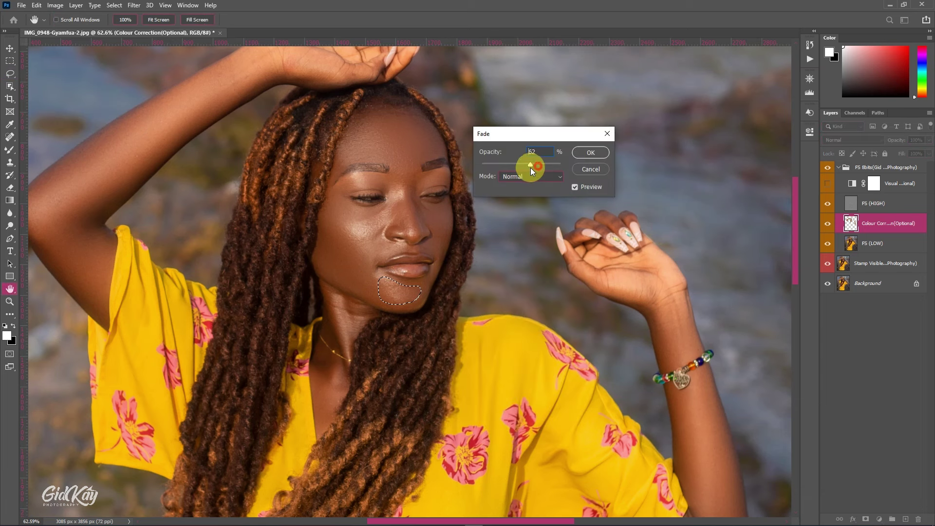
{"action": "left_click", "coordinate": [588, 154]}
{"action": "key", "text": "l"}
{"action": "key", "text": "ctrl+d"}
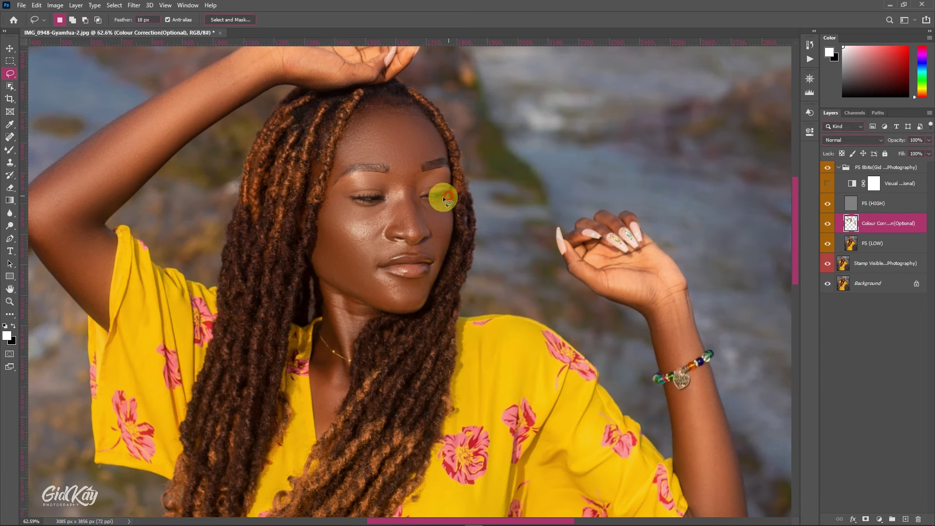
Lasso the neck between the jaw and the necklace and repeat the Gaussian Blur on it
{"action": "scroll", "coordinate": [423, 192], "scroll_direction": "down", "scroll_amount": 2}
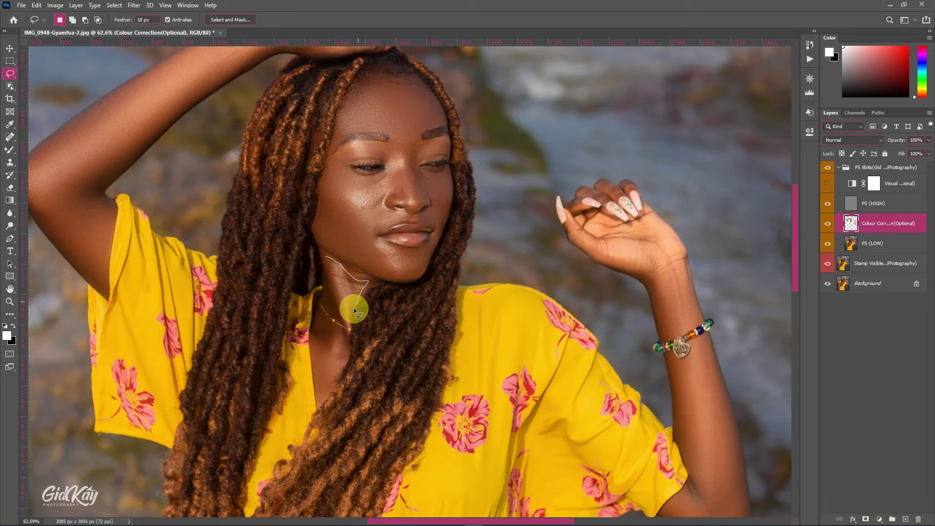
{"action": "left_click_drag", "start_coordinate": [330, 267], "coordinate": [330, 267]}
{"action": "right_click", "coordinate": [330, 268]}
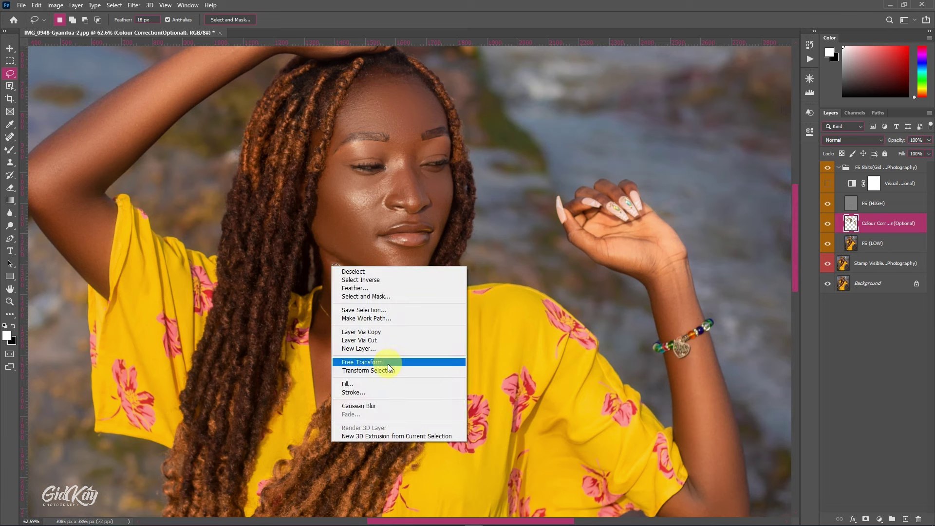
{"action": "left_click", "coordinate": [376, 405]}
Fade the Gaussian Blur on the neck to 43% opacity and clear the selection
{"action": "right_click", "coordinate": [388, 280]}
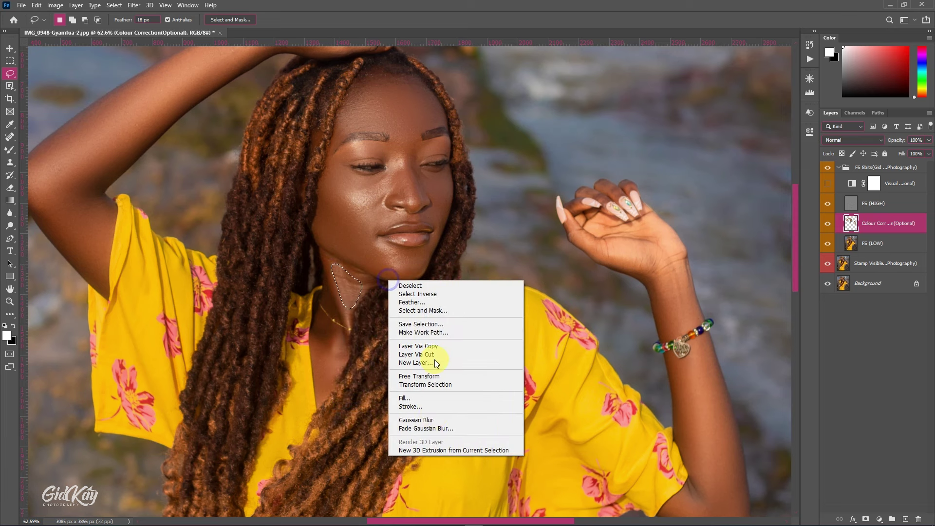
{"action": "left_click", "coordinate": [448, 427]}
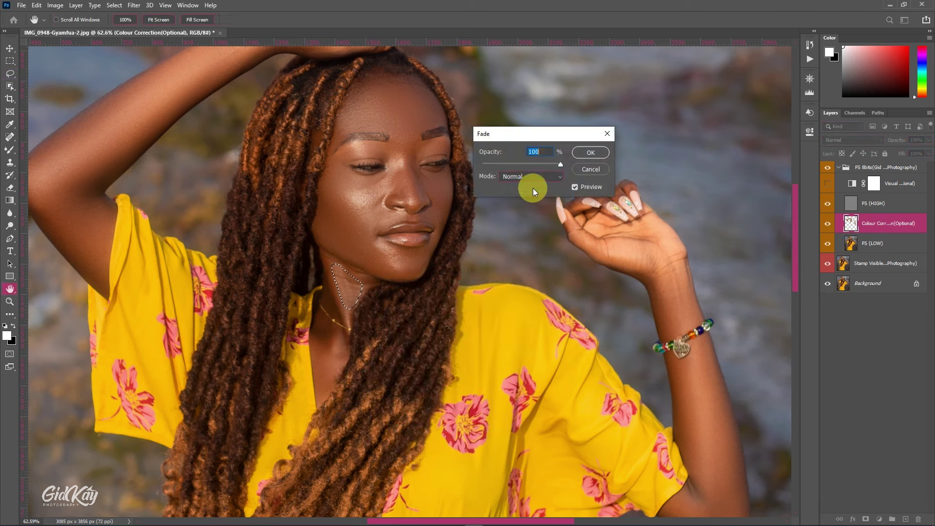
{"action": "left_click", "coordinate": [587, 151]}
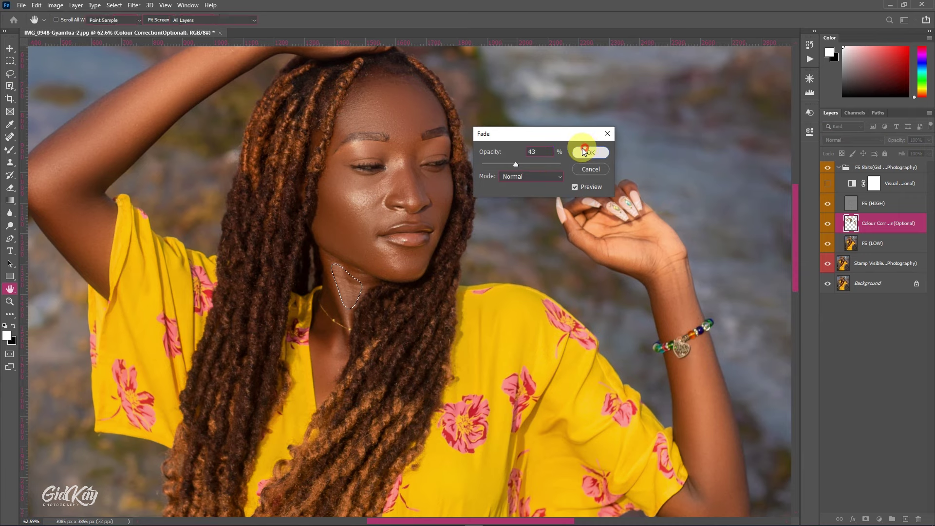
{"action": "left_click", "coordinate": [395, 311]}
{"action": "left_click", "coordinate": [456, 197]}
Lasso the chest below the necklace inside the dress neckline and repeat the Gaussian Blur on it
{"action": "scroll", "coordinate": [335, 320], "scroll_direction": "down", "scroll_amount": 2}
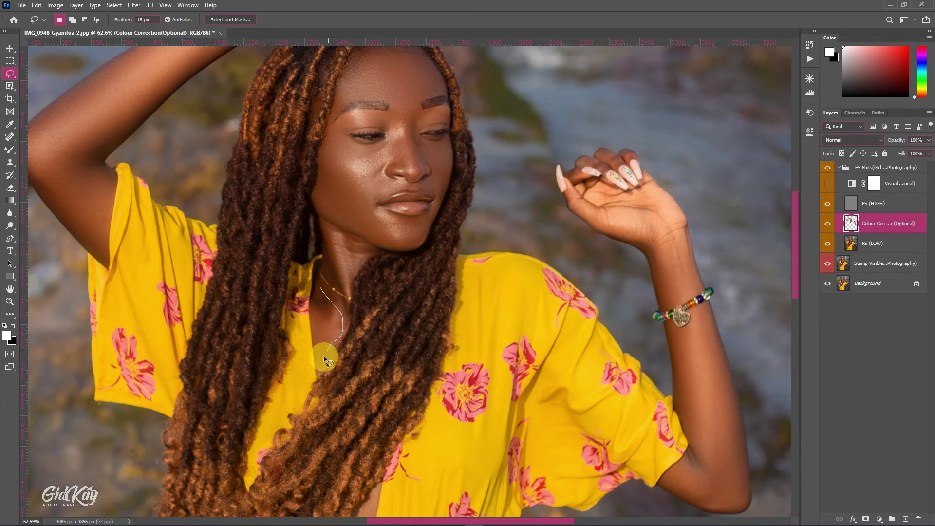
{"action": "left_click_drag", "start_coordinate": [317, 303], "coordinate": [319, 303]}
{"action": "right_click", "coordinate": [320, 303]}
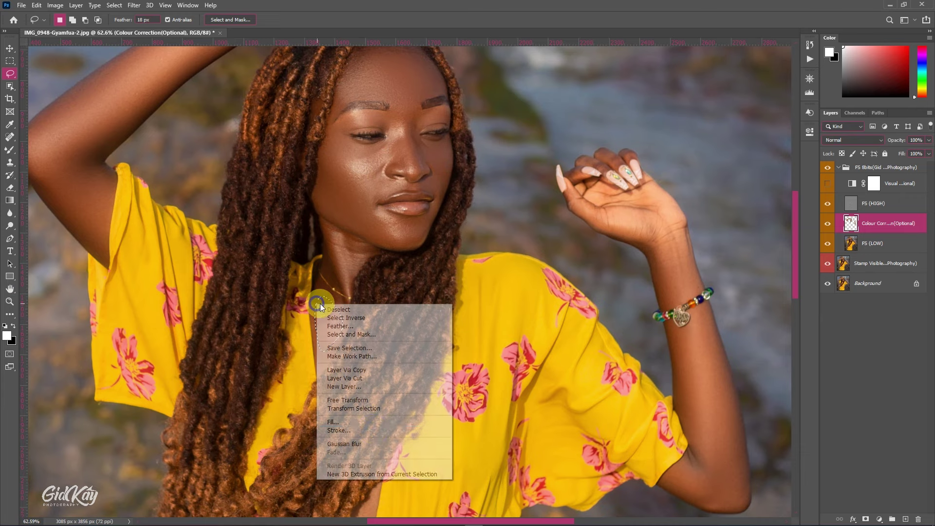
{"action": "left_click", "coordinate": [366, 446]}
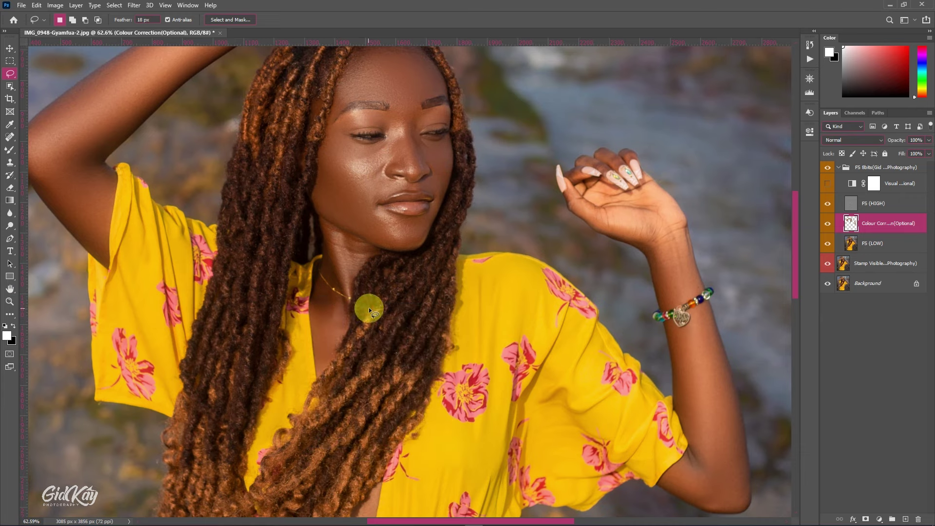
Lasso the upper section of the raised arm between the elbow and the sleeve and repeat the Gaussian Blur on it
{"action": "scroll", "coordinate": [396, 346], "scroll_direction": "down", "scroll_amount": 5}
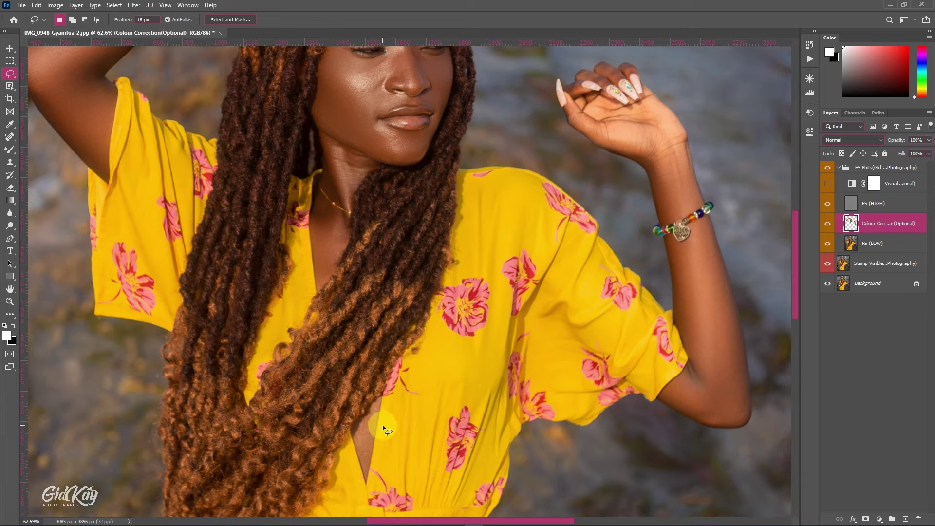
{"action": "scroll", "coordinate": [382, 423], "scroll_direction": "down", "scroll_amount": 2}
{"action": "scroll", "coordinate": [381, 398], "scroll_direction": "down", "scroll_amount": 5}
{"action": "scroll", "coordinate": [326, 269], "scroll_direction": "up", "scroll_amount": 5}
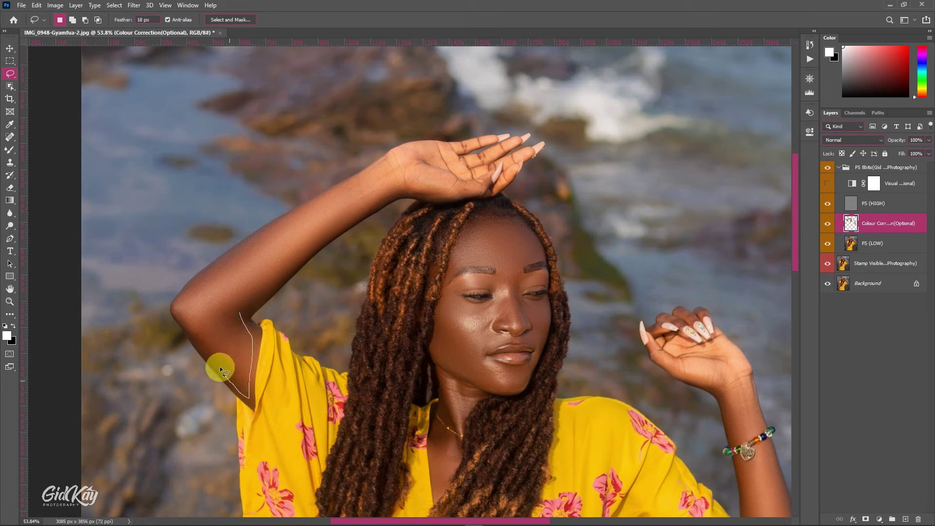
{"action": "left_click_drag", "start_coordinate": [204, 334], "coordinate": [235, 317]}
{"action": "right_click", "coordinate": [235, 318]}
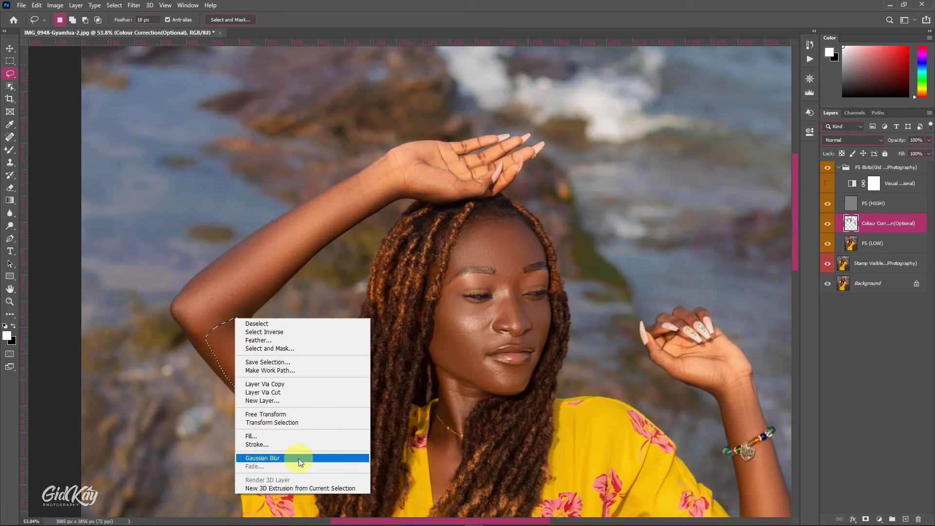
{"action": "left_click", "coordinate": [294, 460]}
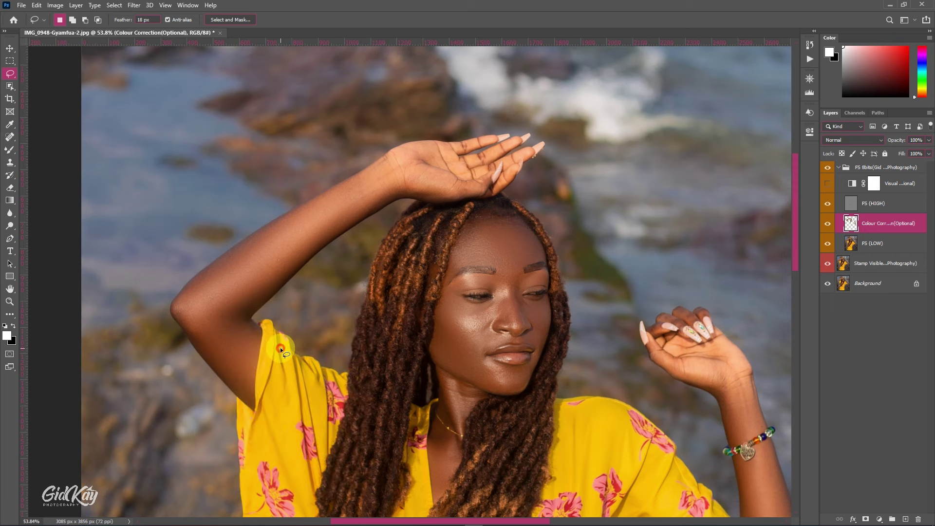
Lasso the raised forearm's lower side from the wrist to the elbow and repeat the Gaussian Blur on it
{"action": "scroll", "coordinate": [203, 288], "scroll_direction": "up", "scroll_amount": 1}
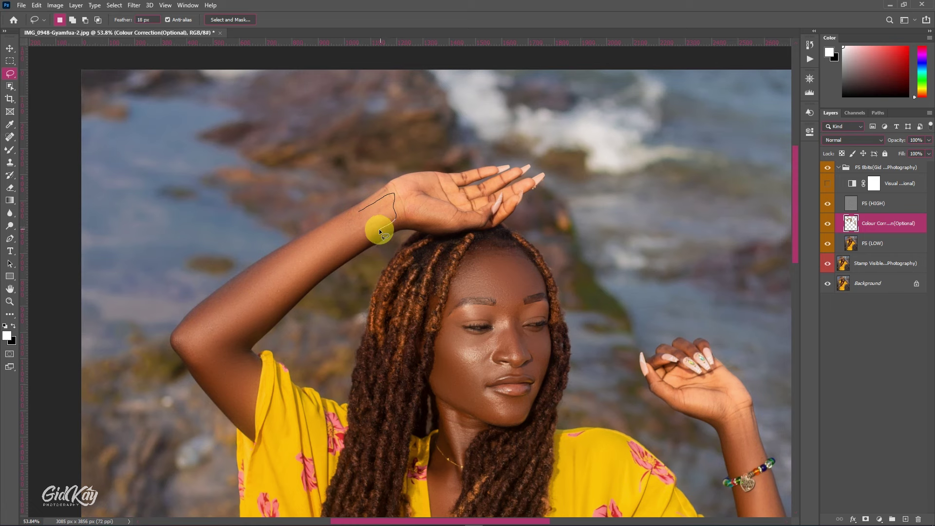
{"action": "left_click_drag", "start_coordinate": [378, 230], "coordinate": [378, 229]}
{"action": "left_click", "coordinate": [295, 259]}
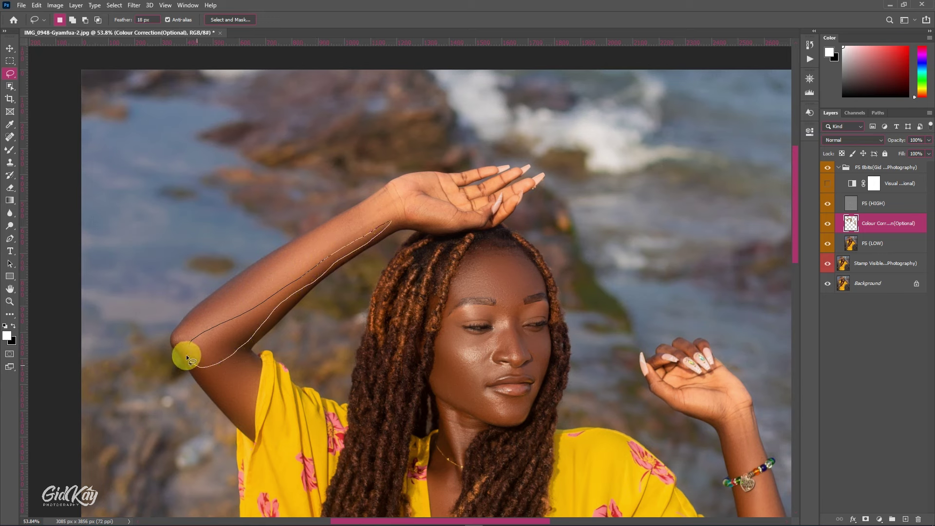
{"action": "left_click_drag", "start_coordinate": [186, 355], "coordinate": [197, 338]}
{"action": "right_click", "coordinate": [197, 338]}
{"action": "left_click", "coordinate": [234, 480]}
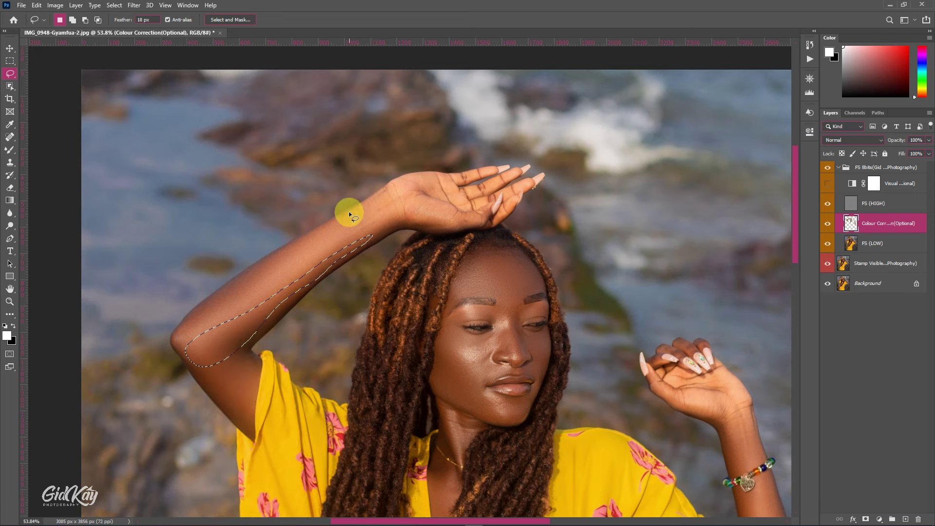
Lasso a strip along the middle of the raised forearm from wrist to elbow, repeat the Gaussian Blur, and clear the selection
{"action": "left_click", "coordinate": [354, 193]}
{"action": "left_click_drag", "start_coordinate": [208, 336], "coordinate": [208, 335]}
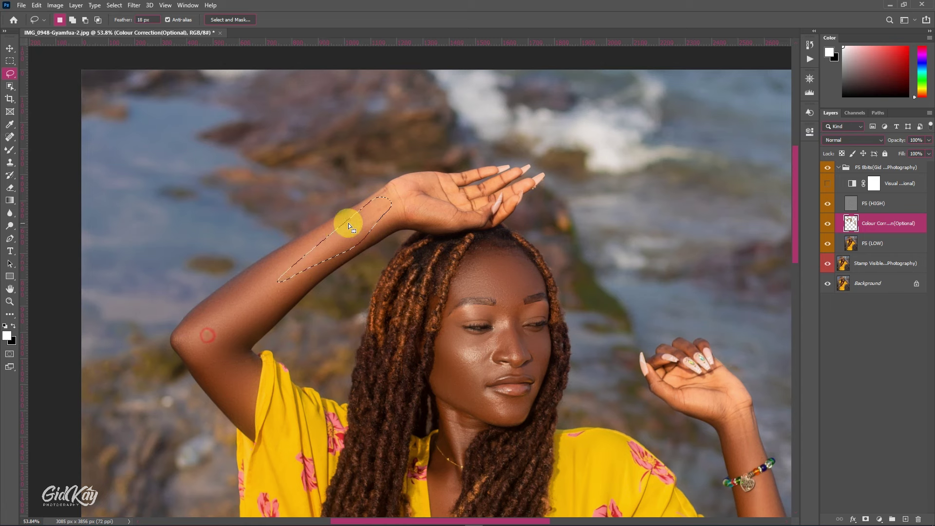
{"action": "left_click", "coordinate": [384, 191]}
{"action": "left_click_drag", "start_coordinate": [317, 238], "coordinate": [328, 235]}
{"action": "right_click", "coordinate": [327, 236]}
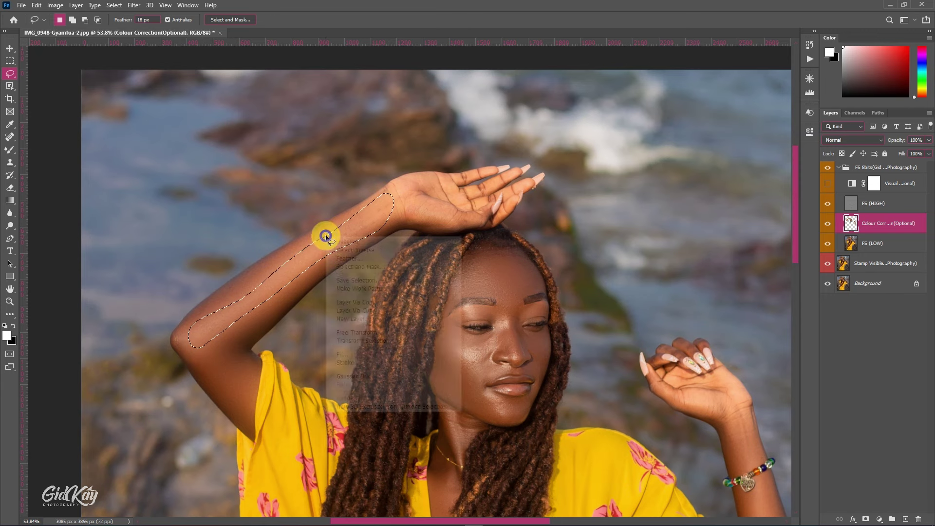
{"action": "left_click", "coordinate": [372, 376]}
{"action": "left_click", "coordinate": [384, 305]}
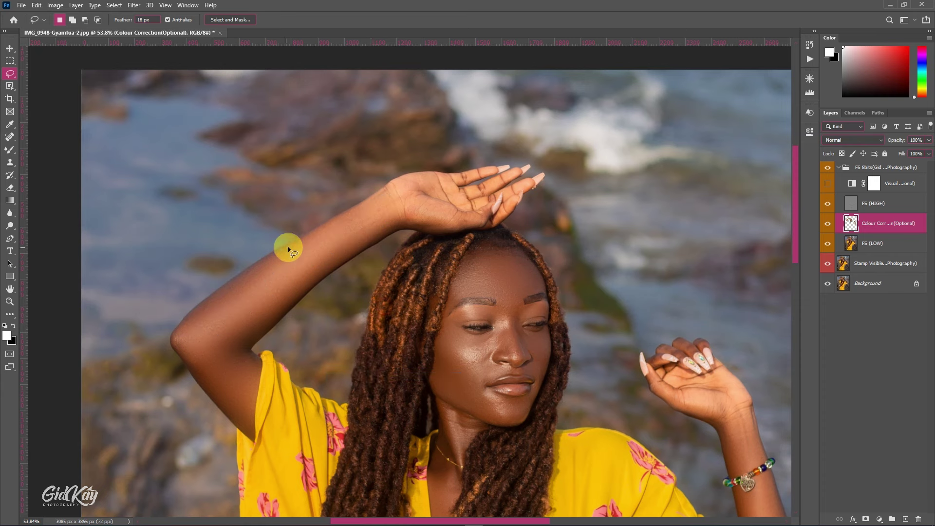
Lasso a strip along the raised forearm's upper edge near the elbow, repeat the Gaussian Blur, and clear the selection
{"action": "scroll", "coordinate": [338, 238], "scroll_direction": "down", "scroll_amount": 1}
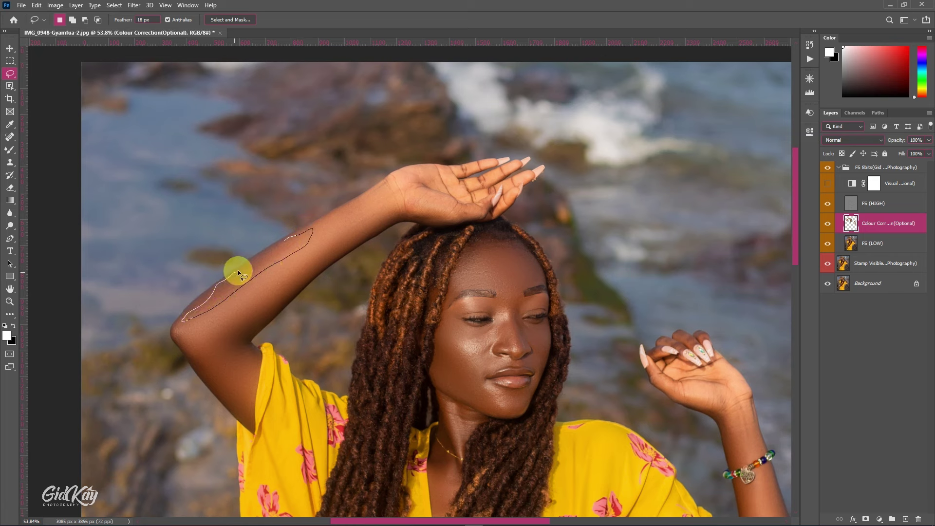
{"action": "left_click_drag", "start_coordinate": [238, 269], "coordinate": [243, 267]}
{"action": "key", "text": "alt"}
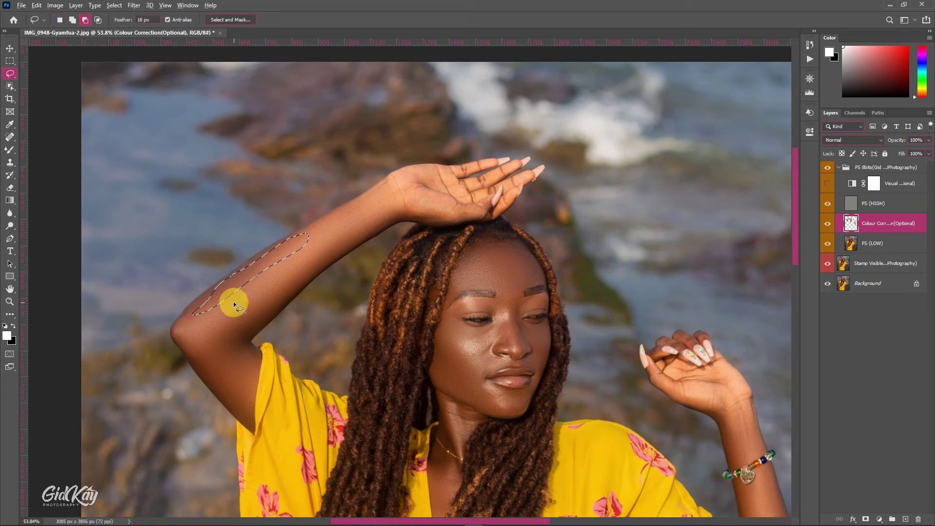
{"action": "mouse_move", "coordinate": [234, 304]}
{"action": "left_mouse_down"}
{"action": "mouse_move", "coordinate": [218, 278]}
{"action": "mouse_move", "coordinate": [223, 267]}
{"action": "mouse_move", "coordinate": [217, 291]}
{"action": "mouse_move", "coordinate": [199, 290]}
{"action": "mouse_move", "coordinate": [212, 266]}
{"action": "mouse_move", "coordinate": [220, 292]}
{"action": "mouse_move", "coordinate": [237, 253]}
{"action": "left_mouse_up"}
{"action": "key", "text": "shift"}
{"action": "key", "text": "ctrl+z"}
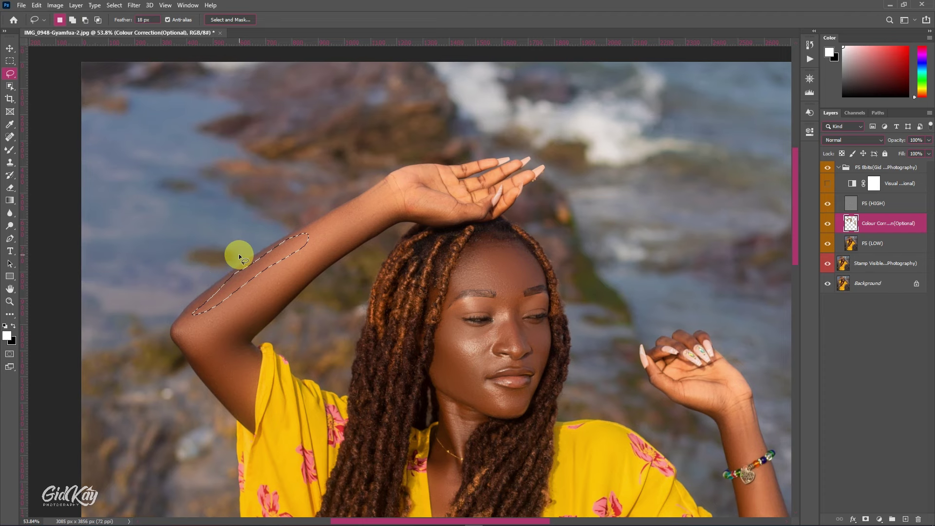
{"action": "scroll", "coordinate": [238, 254], "scroll_direction": "down", "scroll_amount": 1}
{"action": "right_click", "coordinate": [252, 263]}
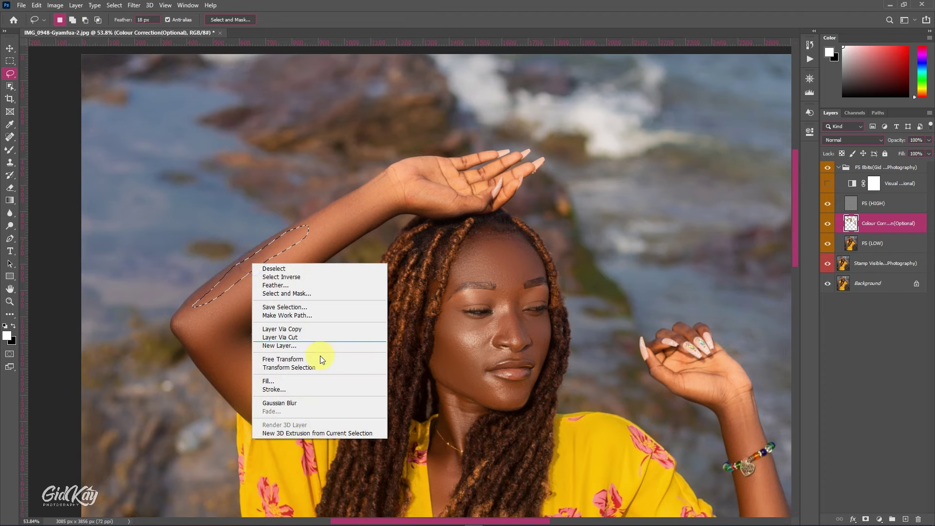
{"action": "left_click", "coordinate": [292, 403]}
{"action": "left_click", "coordinate": [232, 339]}
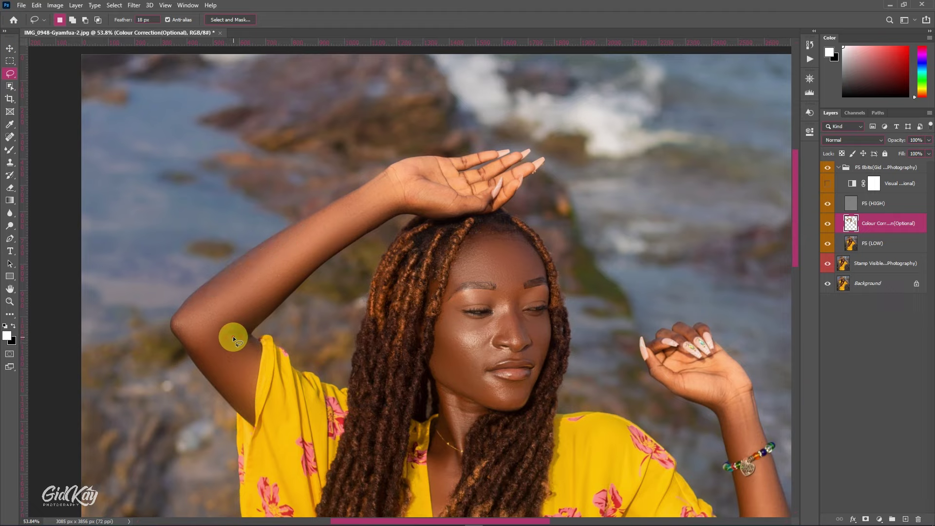
Lasso the elbow area below the sleeve on the braceleted arm, repeat the Gaussian Blur, and clear the selection
{"action": "scroll", "coordinate": [233, 336], "scroll_direction": "down", "scroll_amount": 2}
{"action": "scroll", "coordinate": [239, 330], "scroll_direction": "down", "scroll_amount": 6, "text": "alt"}
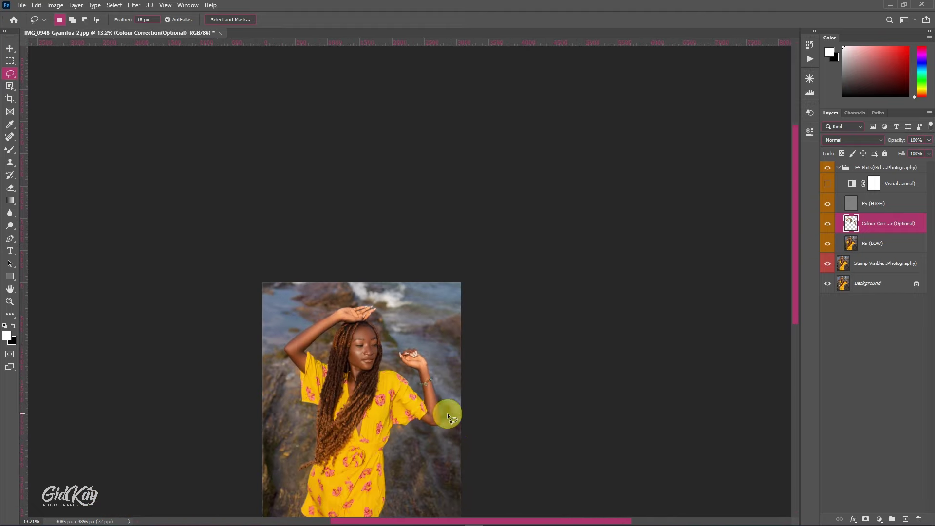
{"action": "scroll", "coordinate": [447, 413], "scroll_direction": "up", "scroll_amount": 6, "text": "alt"}
{"action": "scroll", "coordinate": [403, 381], "scroll_direction": "down", "scroll_amount": 2}
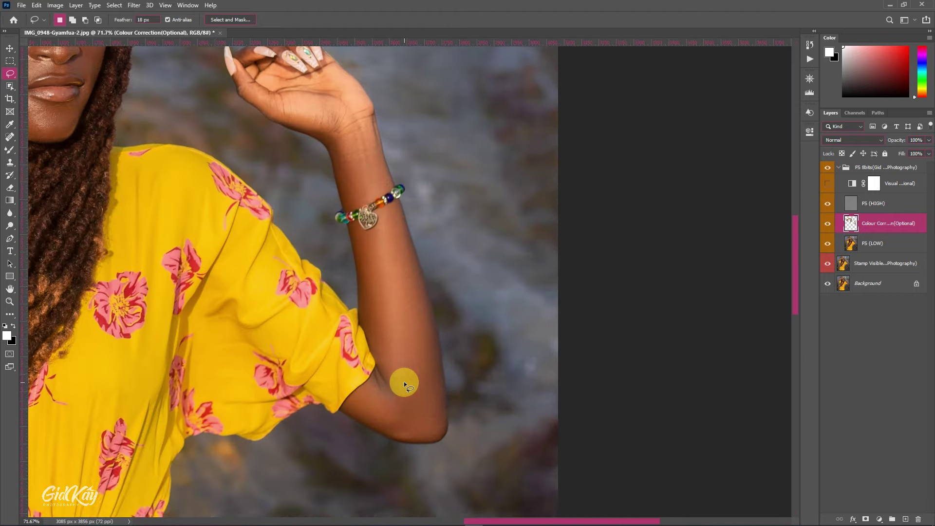
{"action": "scroll", "coordinate": [405, 382], "scroll_direction": "down", "scroll_amount": 1}
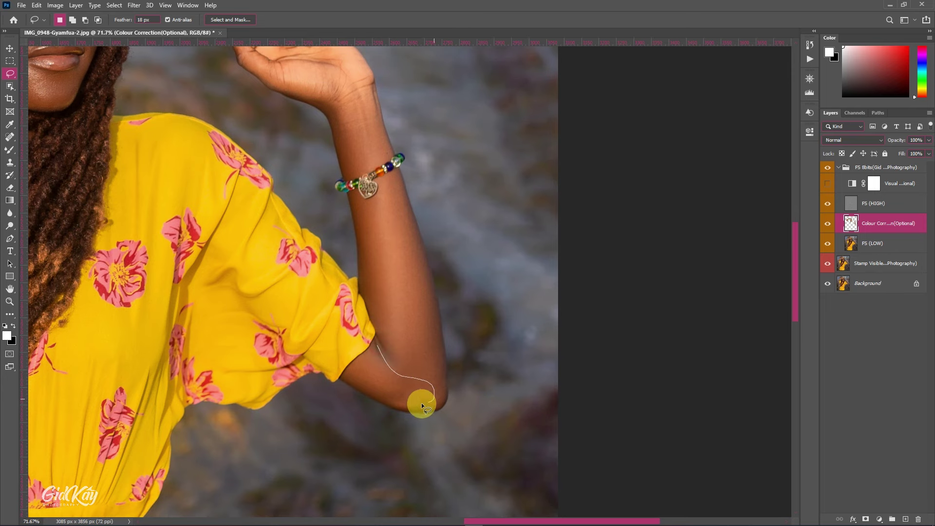
{"action": "left_click_drag", "start_coordinate": [351, 372], "coordinate": [358, 362]}
{"action": "right_click", "coordinate": [358, 361]}
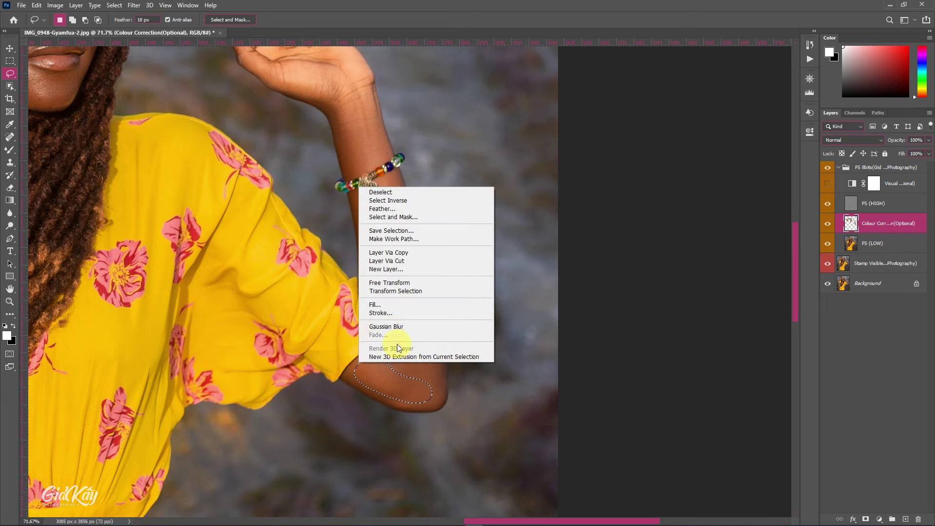
{"action": "left_click", "coordinate": [393, 382]}
{"action": "key", "text": "ctrl+d"}
Lasso the forearm between the bracelet and the elbow, repeat the Gaussian Blur, and clear the selection
{"action": "scroll", "coordinate": [397, 331], "scroll_direction": "up", "scroll_amount": 3}
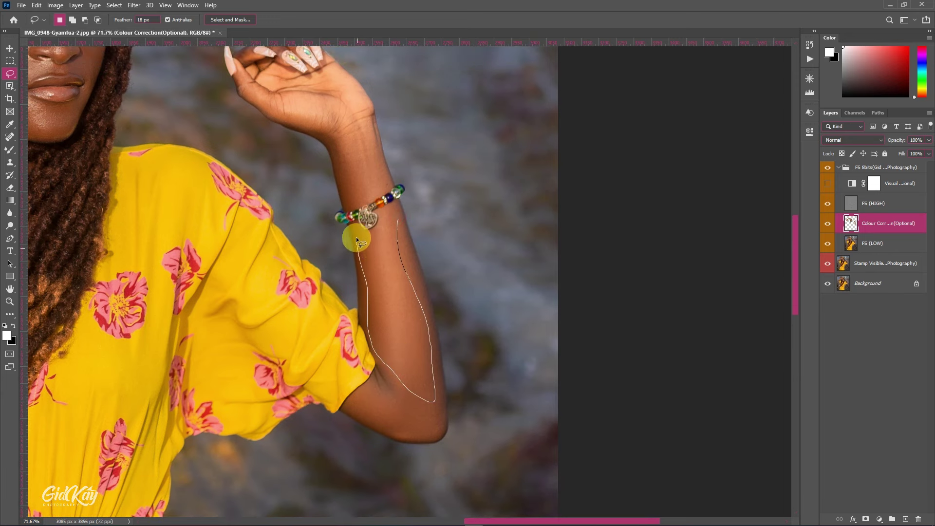
{"action": "left_click_drag", "start_coordinate": [381, 239], "coordinate": [382, 230]}
{"action": "right_click", "coordinate": [383, 230]}
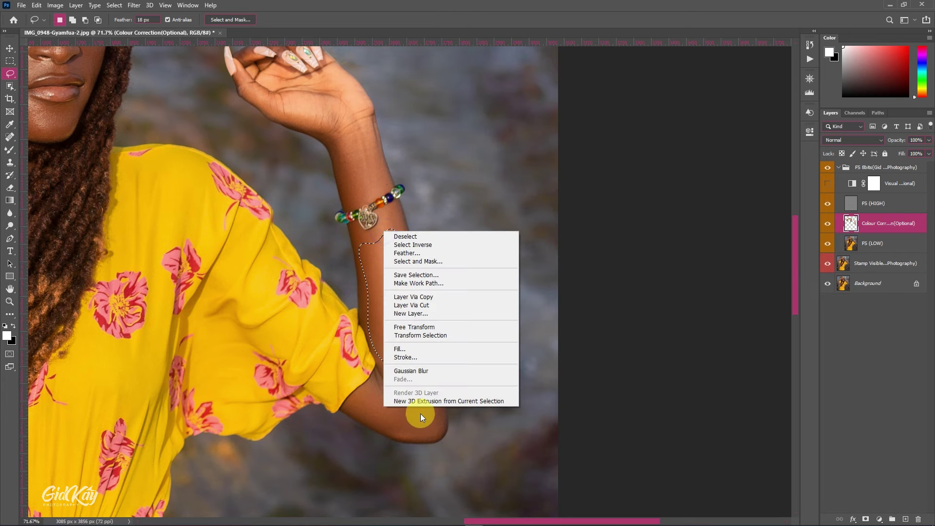
{"action": "left_click", "coordinate": [424, 371]}
{"action": "key", "text": "ctrl+d"}
Lasso the wrist between the bracelet and the palm and repeat the Gaussian Blur on it
{"action": "scroll", "coordinate": [407, 338], "scroll_direction": "up", "scroll_amount": 4}
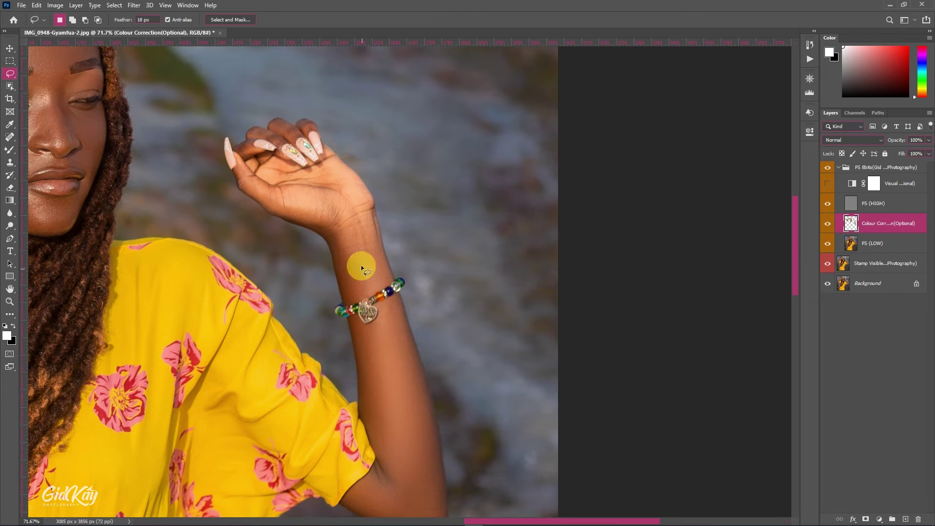
{"action": "left_click_drag", "start_coordinate": [362, 215], "coordinate": [382, 288]}
{"action": "left_click_drag", "start_coordinate": [338, 242], "coordinate": [359, 224]}
{"action": "key", "text": "alt"}
{"action": "right_click", "coordinate": [387, 267]}
{"action": "left_click", "coordinate": [430, 408]}
Compare the whole portrait with and without the Colour Correction(Optional) layer to check the smoothing
{"action": "scroll", "coordinate": [352, 286], "scroll_direction": "down", "scroll_amount": 5}
{"action": "scroll", "coordinate": [323, 371], "scroll_direction": "down", "scroll_amount": 3}
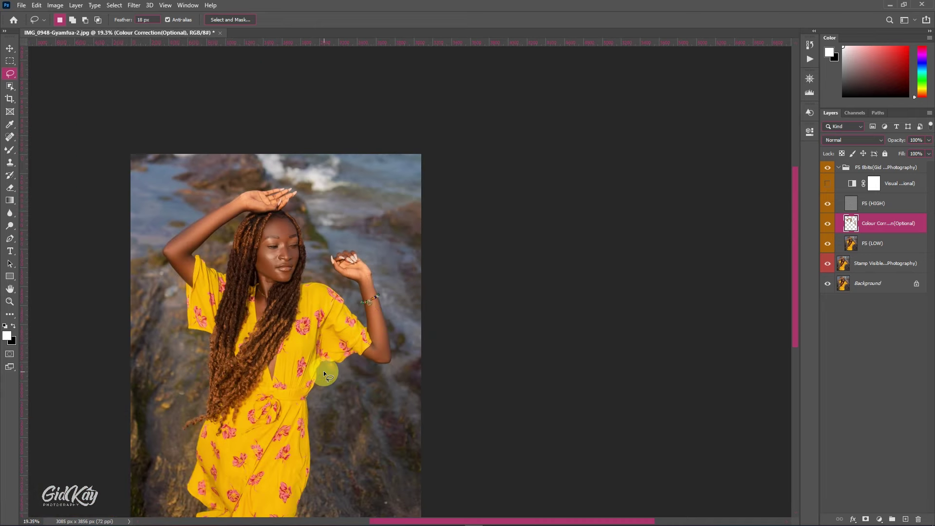
{"action": "scroll", "coordinate": [326, 370], "scroll_direction": "up", "scroll_amount": 2}
{"action": "left_click_drag", "start_coordinate": [312, 343], "coordinate": [365, 312]}
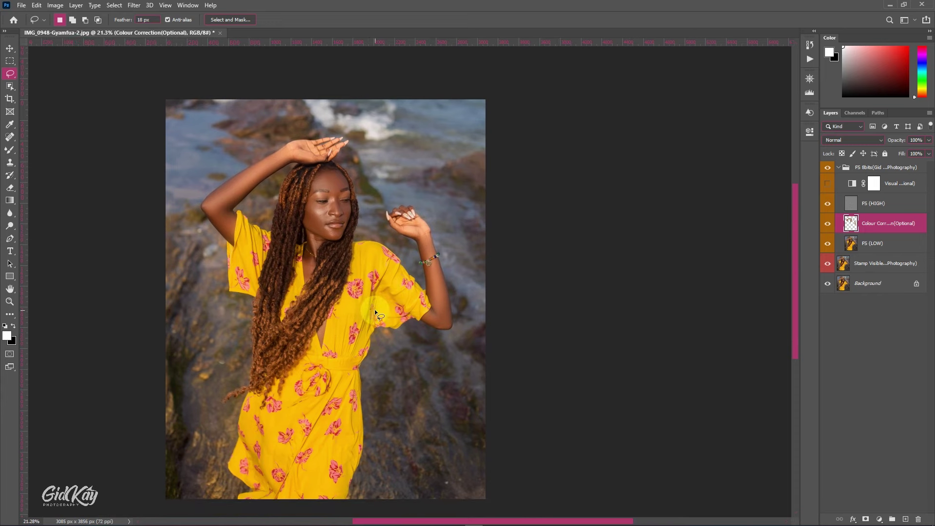
{"action": "scroll", "coordinate": [375, 308], "scroll_direction": "up", "scroll_amount": 1}
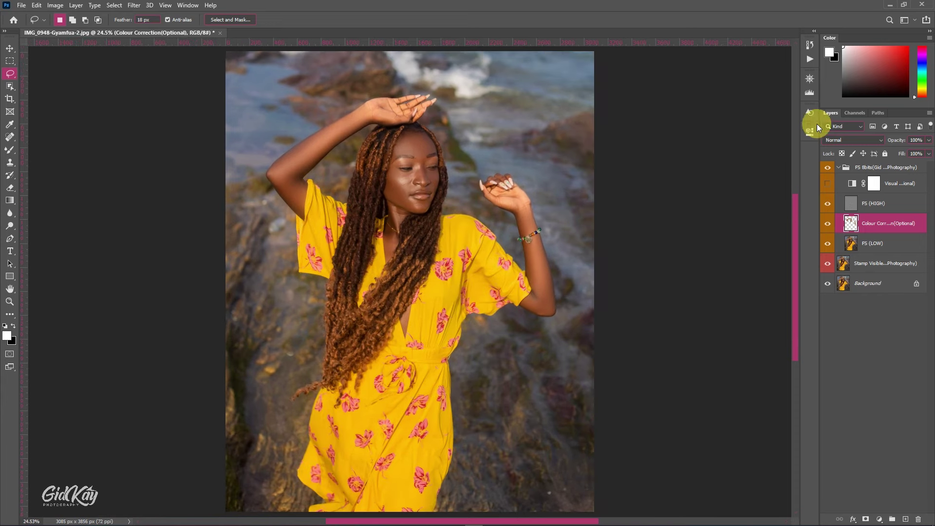
{"action": "left_click", "coordinate": [810, 79]}
{"action": "left_click", "coordinate": [828, 223]}
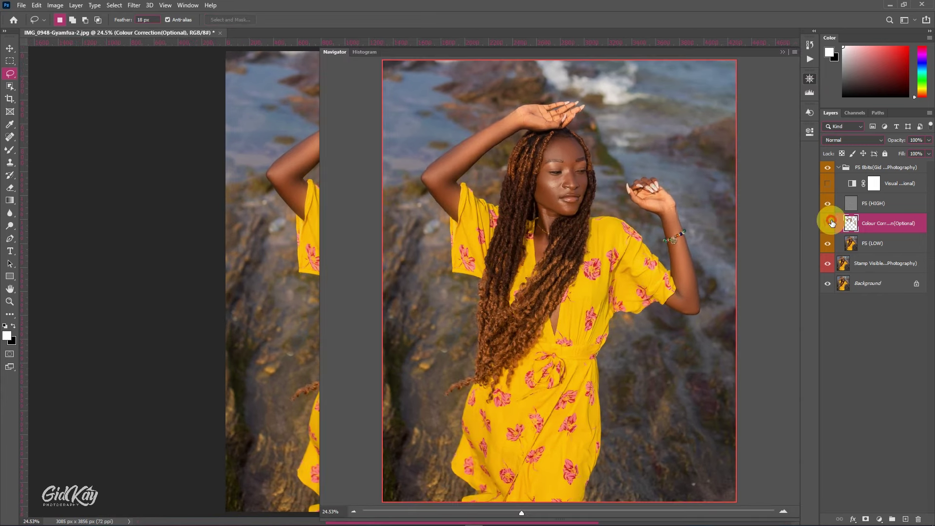
{"action": "left_click", "coordinate": [828, 223]}
{"action": "left_click", "coordinate": [783, 52]}
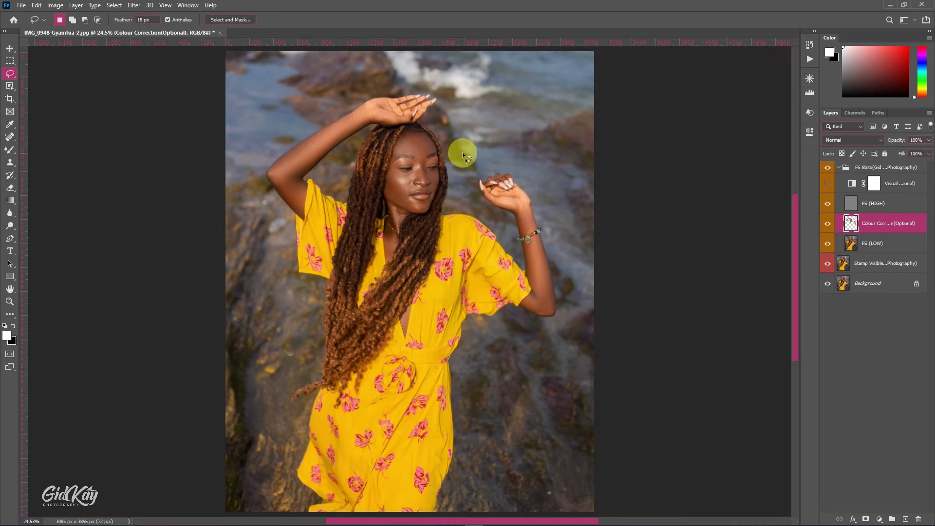
Examine the face up close with the Colour Correction(Optional) layer hidden and shown, and return to the full-image view
{"action": "scroll", "coordinate": [411, 158], "scroll_direction": "up", "scroll_amount": 6}
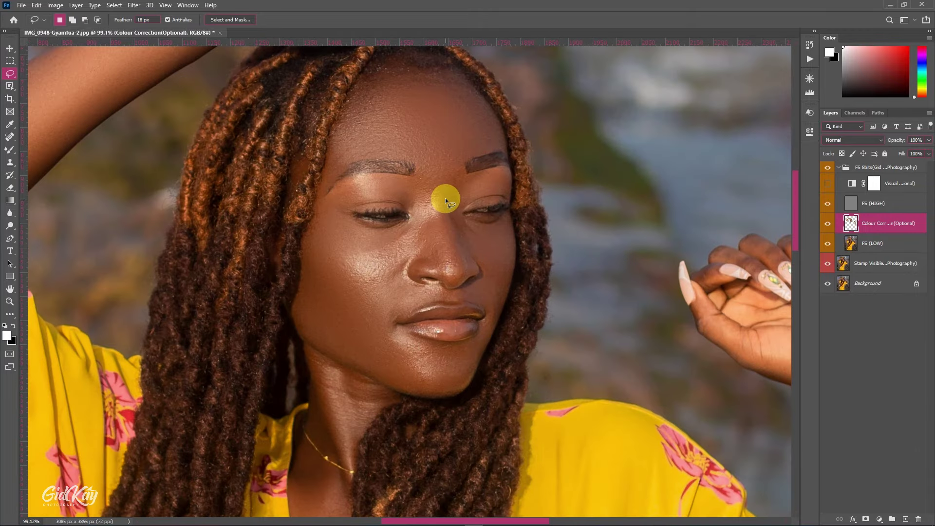
{"action": "scroll", "coordinate": [445, 198], "scroll_direction": "down", "scroll_amount": 1}
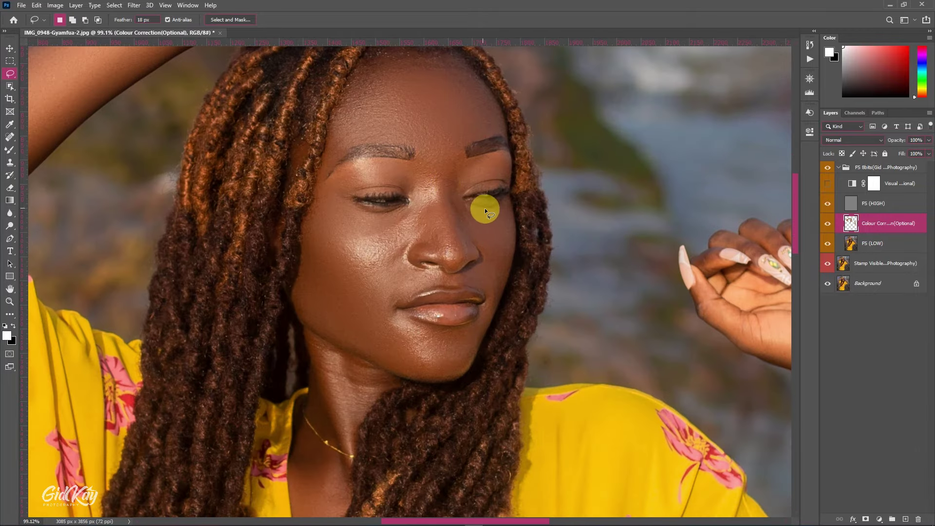
{"action": "left_click", "coordinate": [827, 224]}
{"action": "left_click", "coordinate": [827, 224]}
{"action": "left_click", "coordinate": [827, 224]}
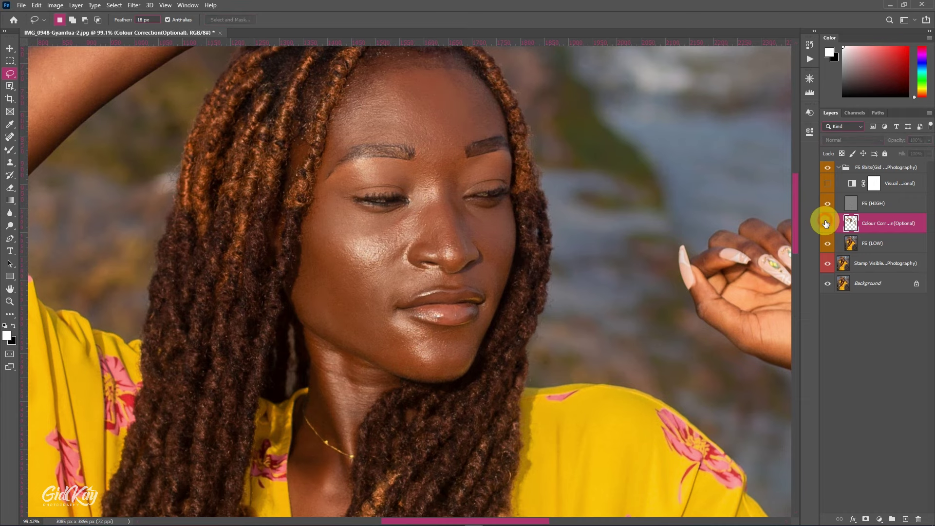
{"action": "left_click", "coordinate": [827, 223]}
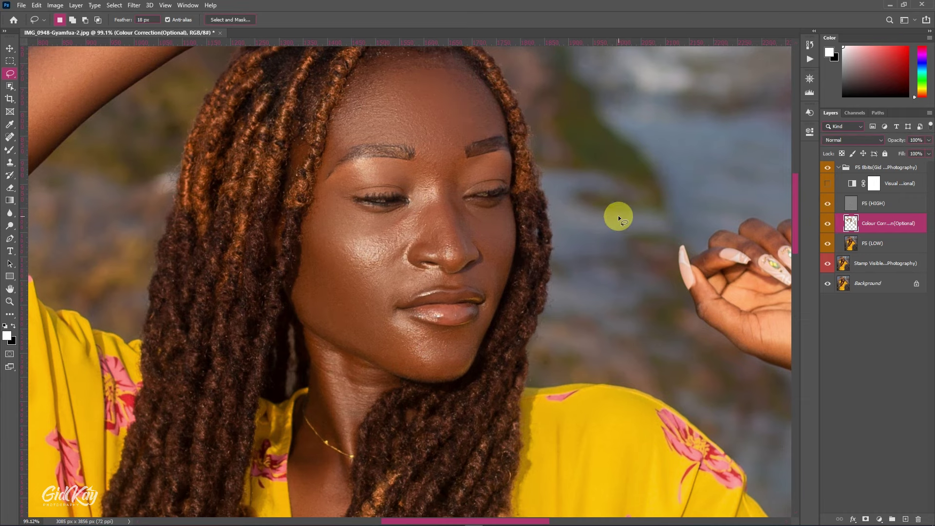
{"action": "key", "text": "ctrl+0"}
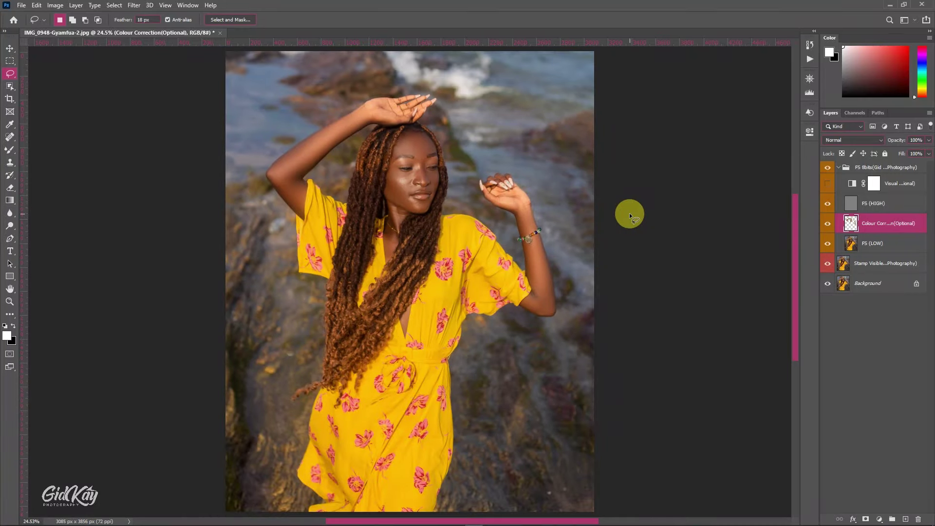